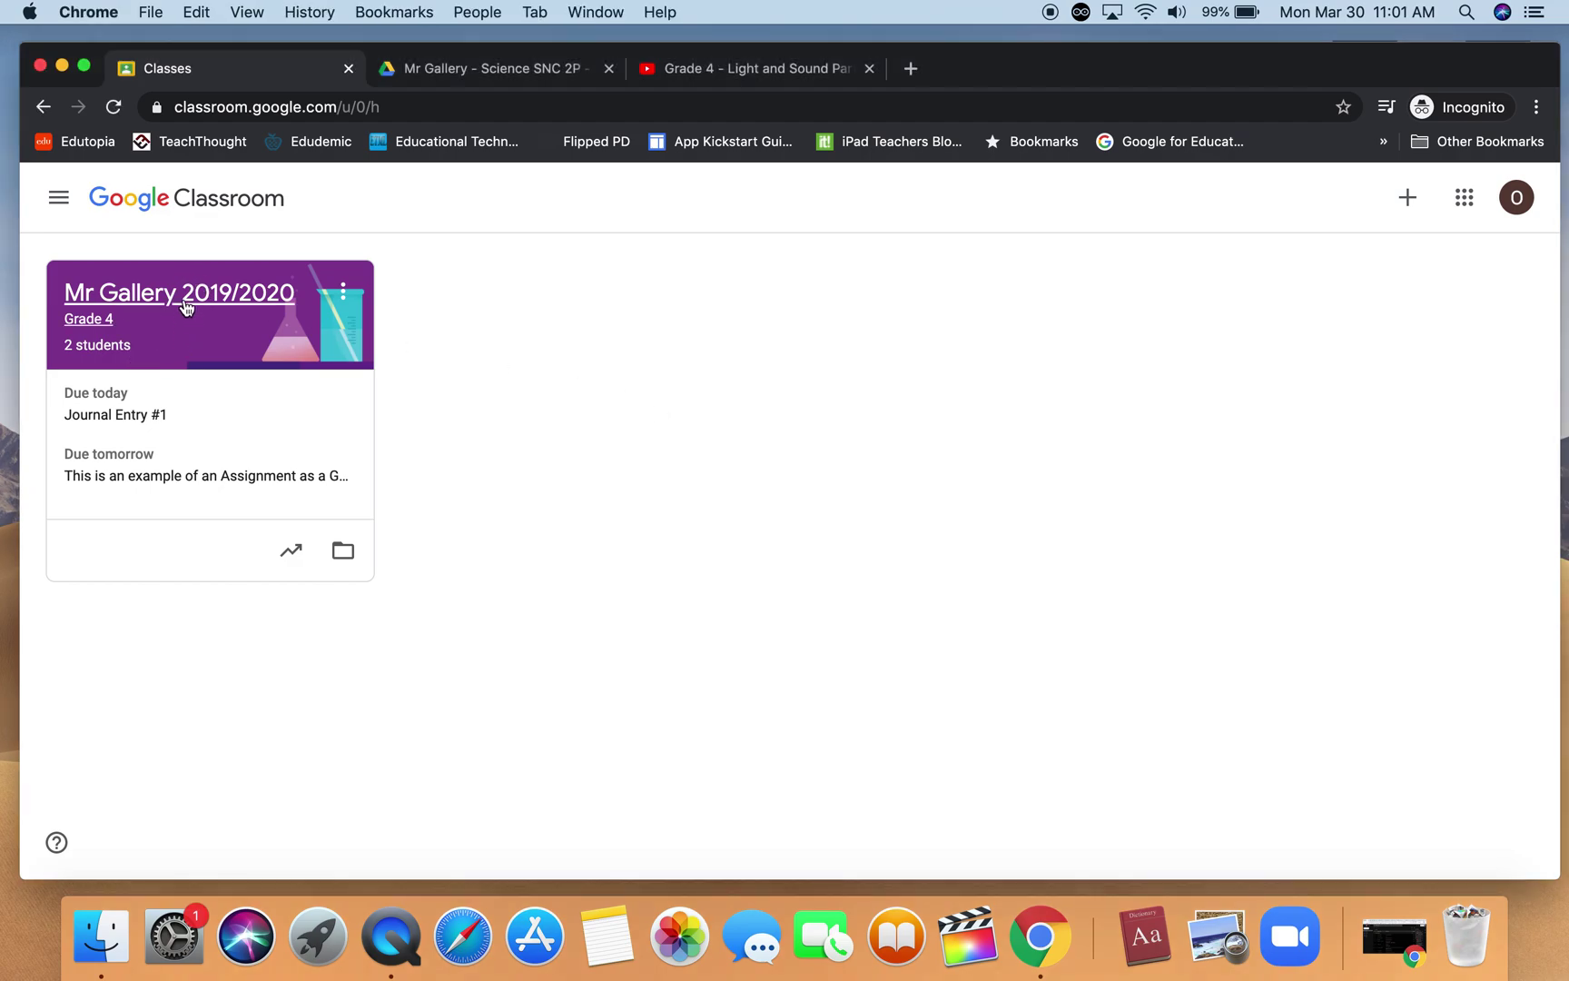
Open the Grade 4 class and view its Classwork topics: Science, Language and Math.
{"action": "left_click", "coordinate": [180, 305]}
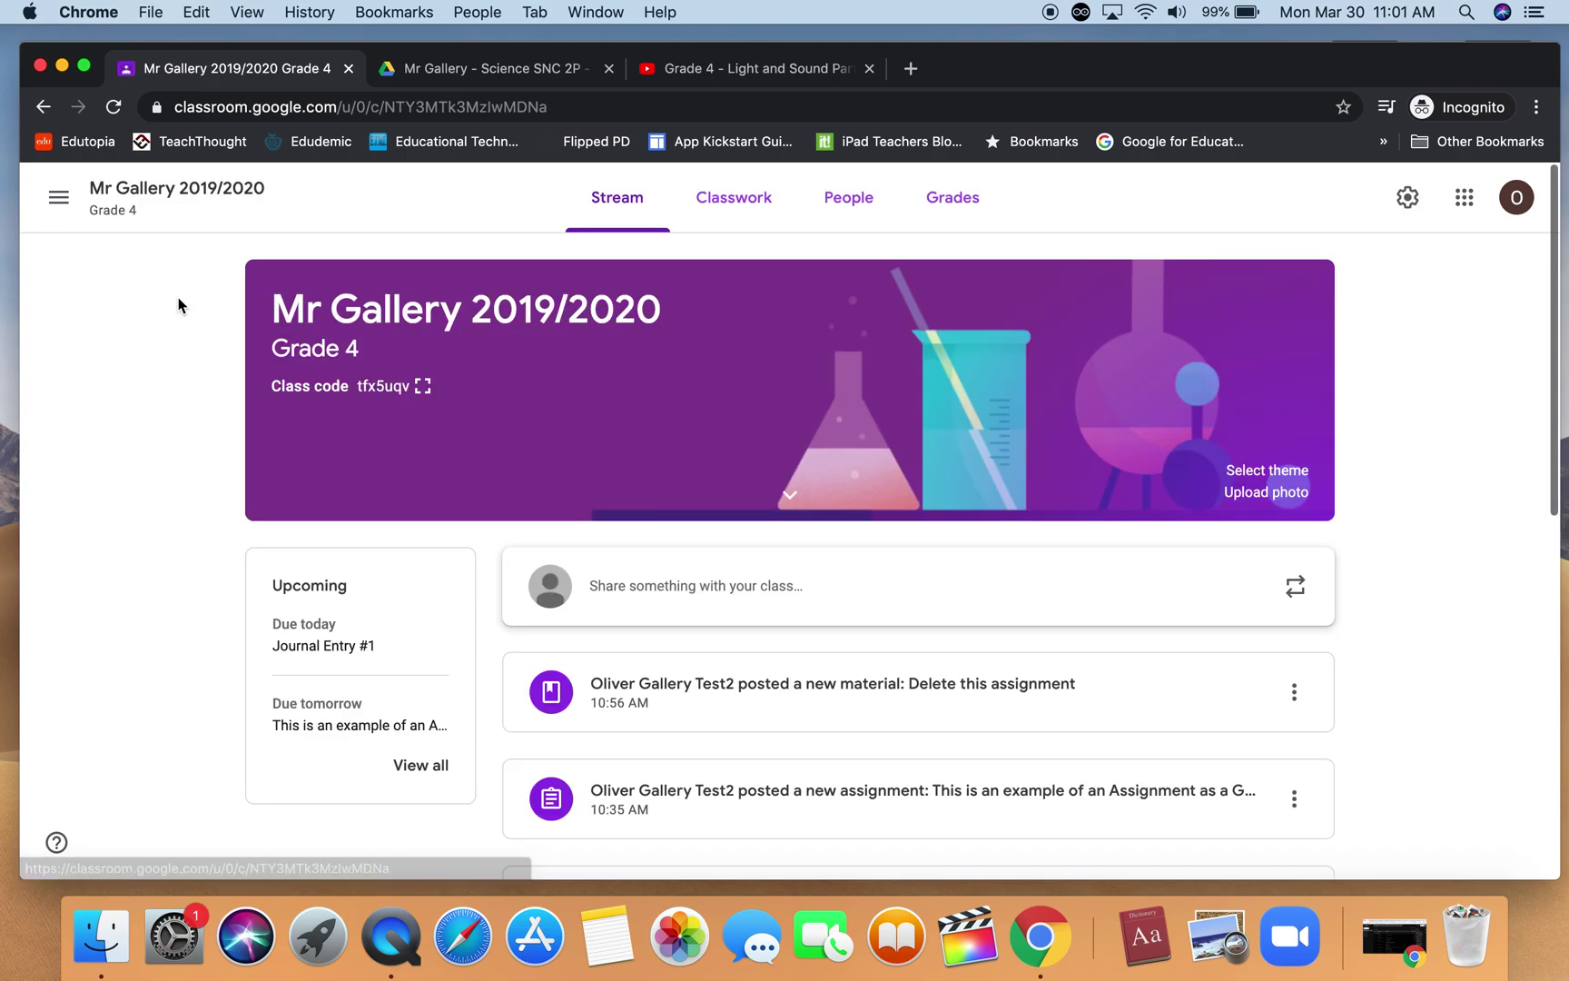
{"action": "scroll", "coordinate": [757, 613], "scroll_direction": "down", "scroll_amount": 3}
{"action": "scroll", "coordinate": [756, 615], "scroll_direction": "up", "scroll_amount": 3}
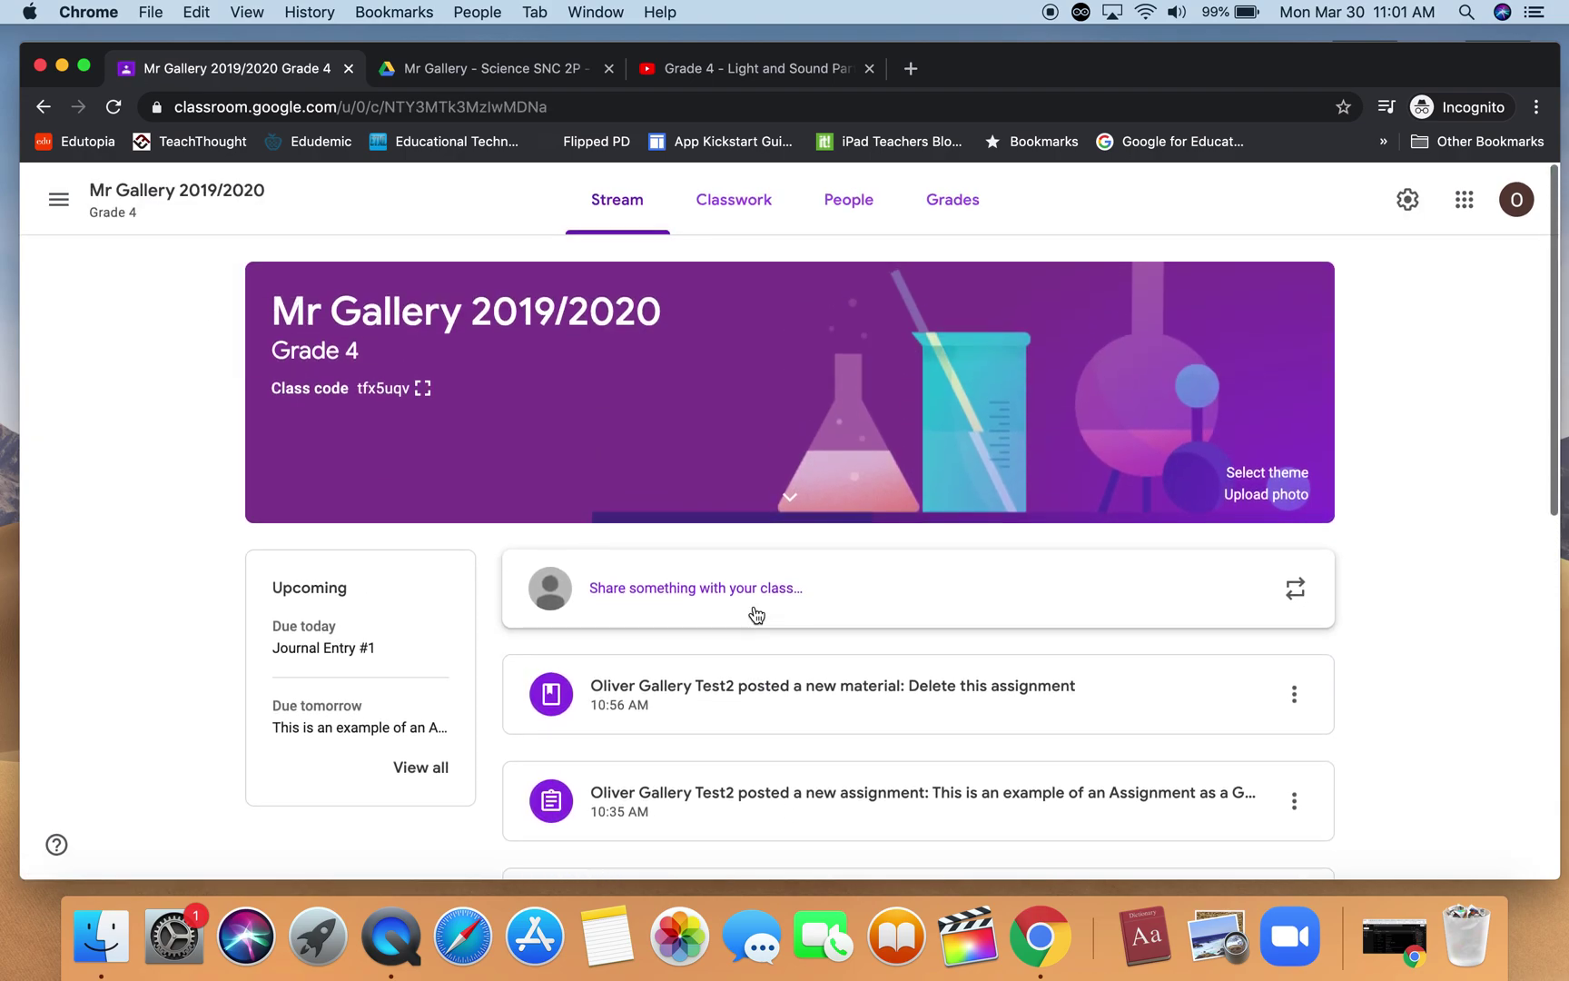
{"action": "left_click", "coordinate": [741, 212]}
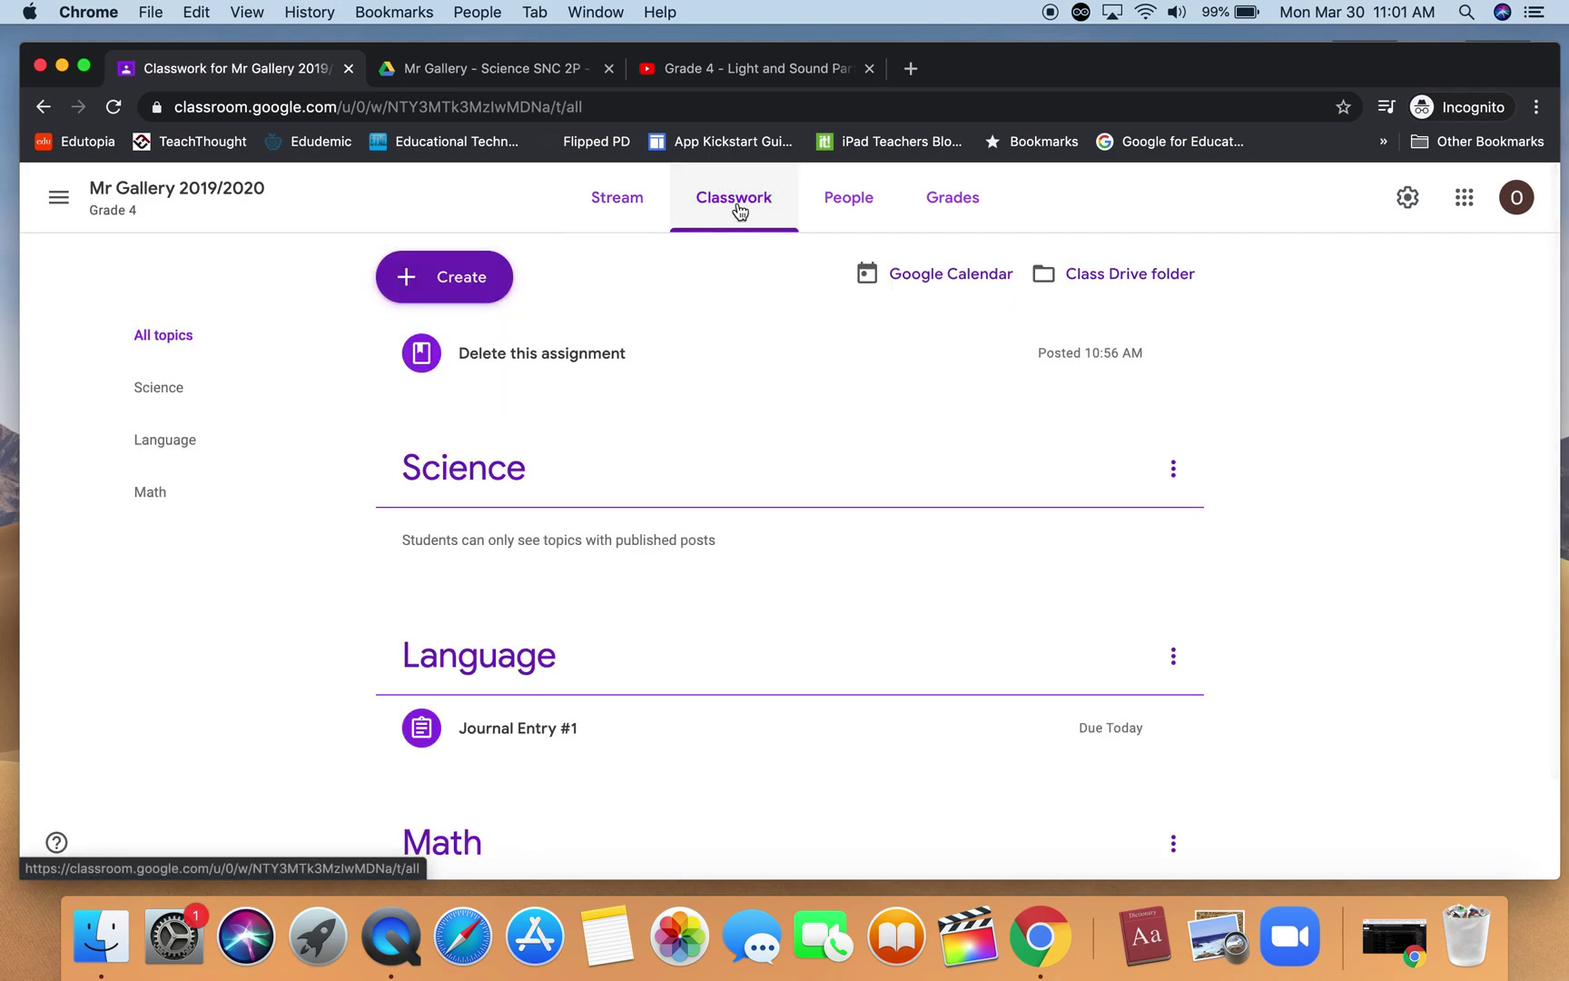
{"action": "scroll", "coordinate": [648, 533], "scroll_direction": "down", "scroll_amount": 2}
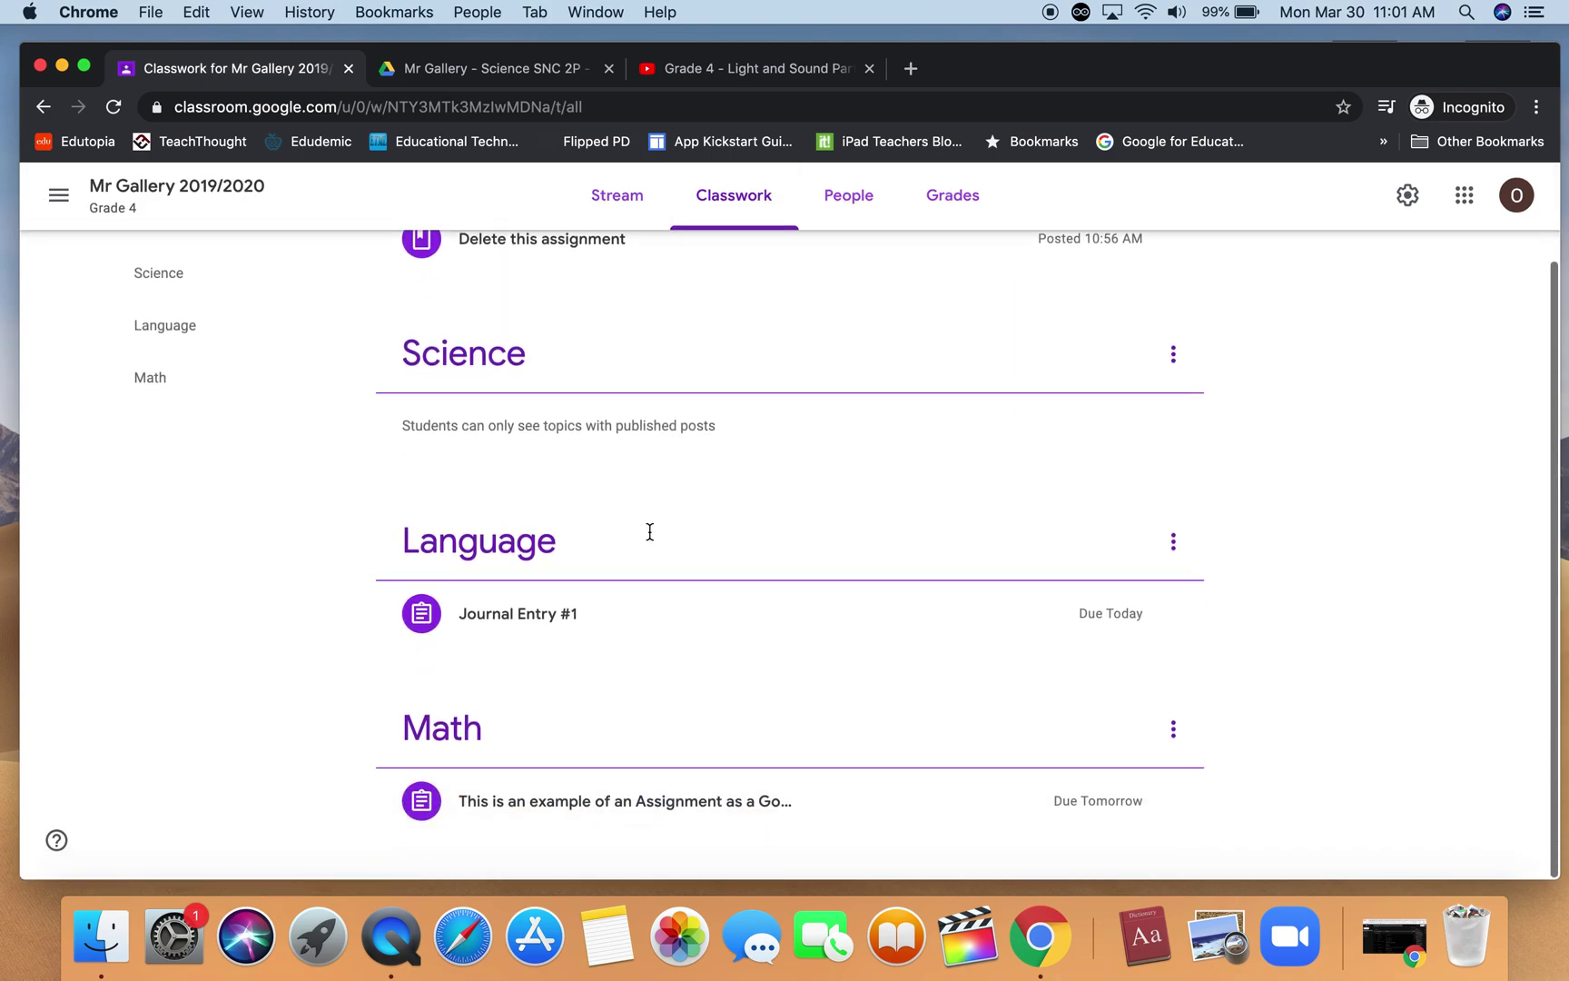
{"action": "scroll", "coordinate": [651, 531], "scroll_direction": "up", "scroll_amount": 2}
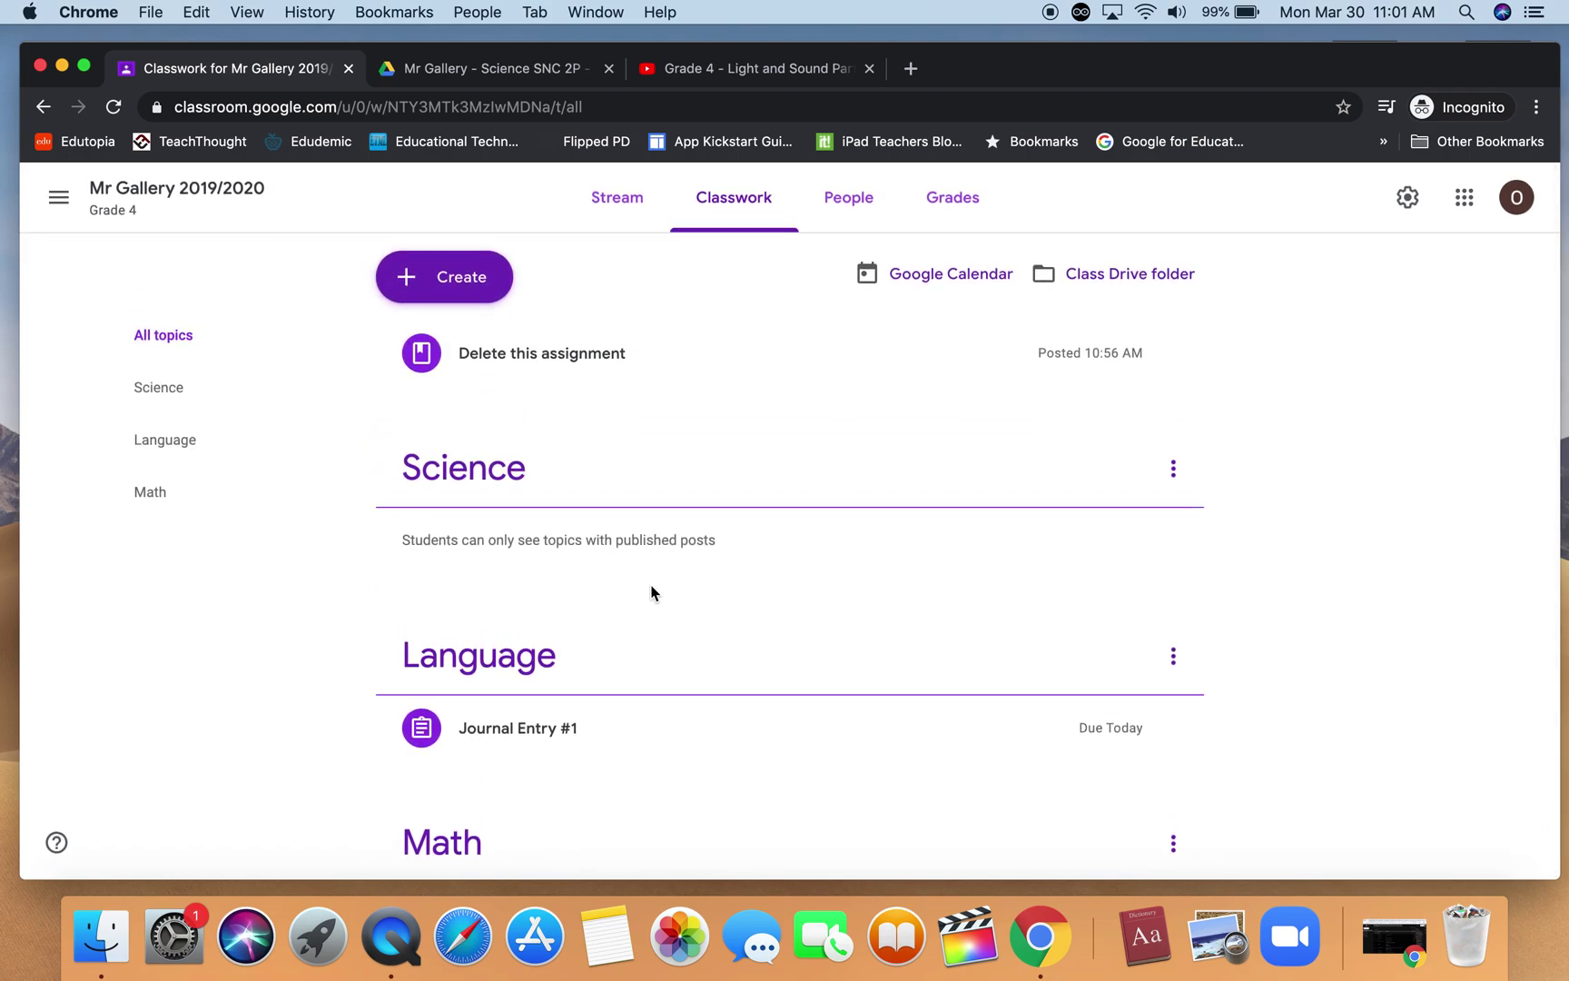
{"action": "scroll", "coordinate": [646, 609], "scroll_direction": "down", "scroll_amount": 2}
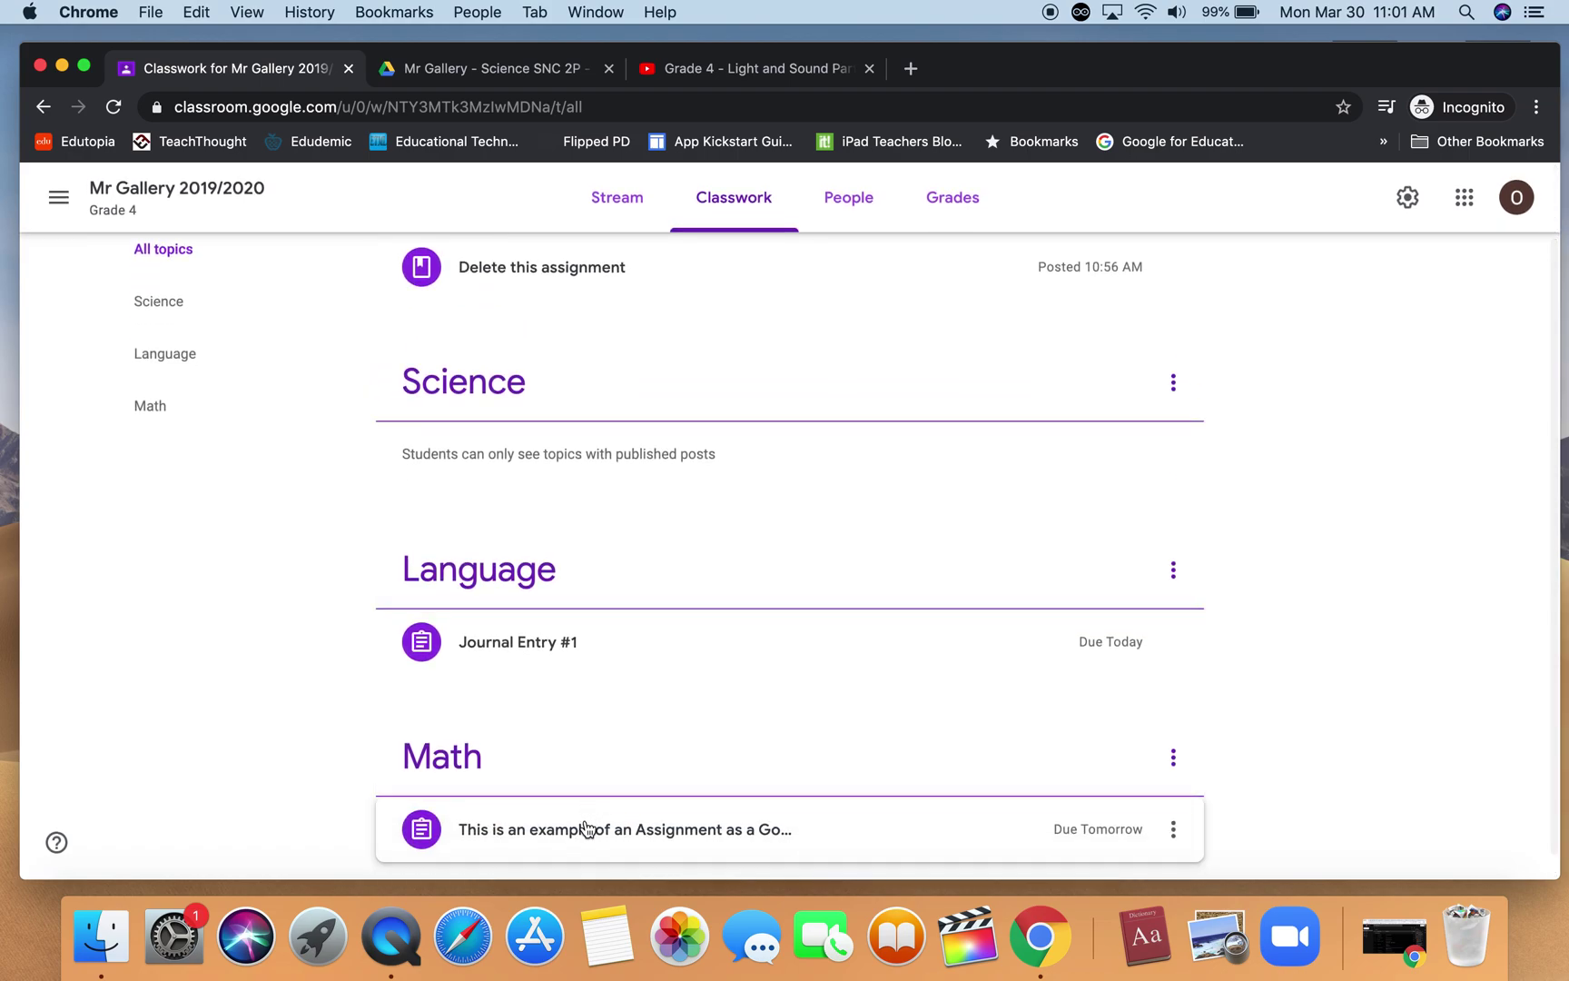
{"action": "scroll", "coordinate": [631, 364], "scroll_direction": "up", "scroll_amount": 2}
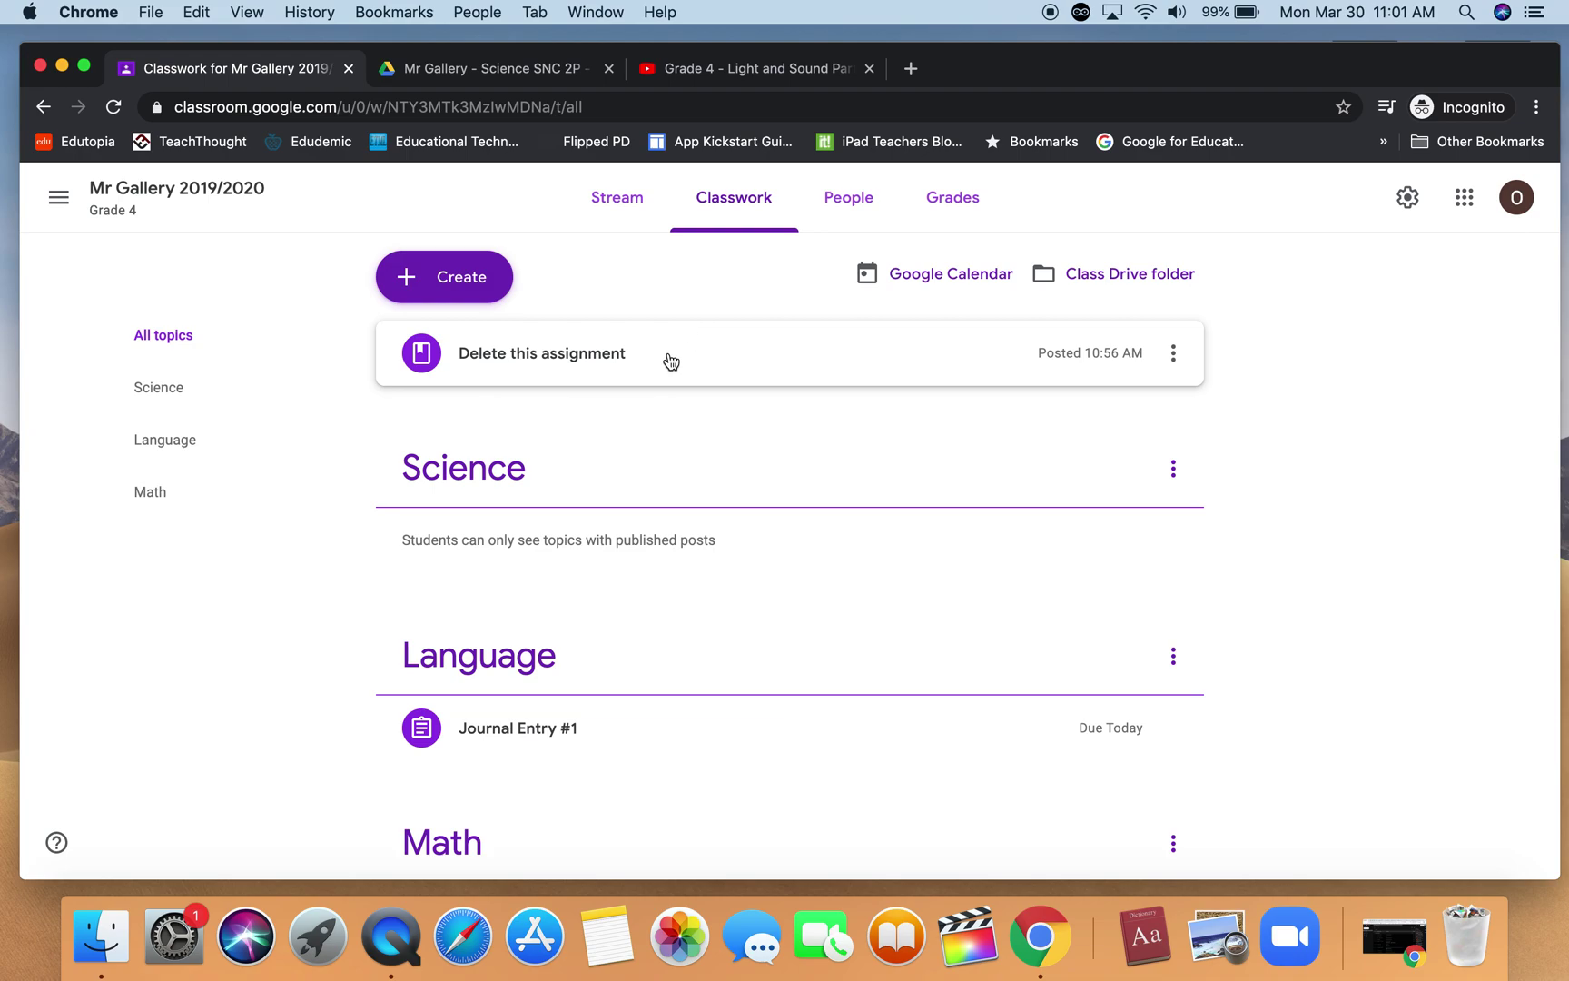
Delete the 'Delete this assignment' post from Classwork and confirm the deletion.
{"action": "left_click", "coordinate": [1173, 354]}
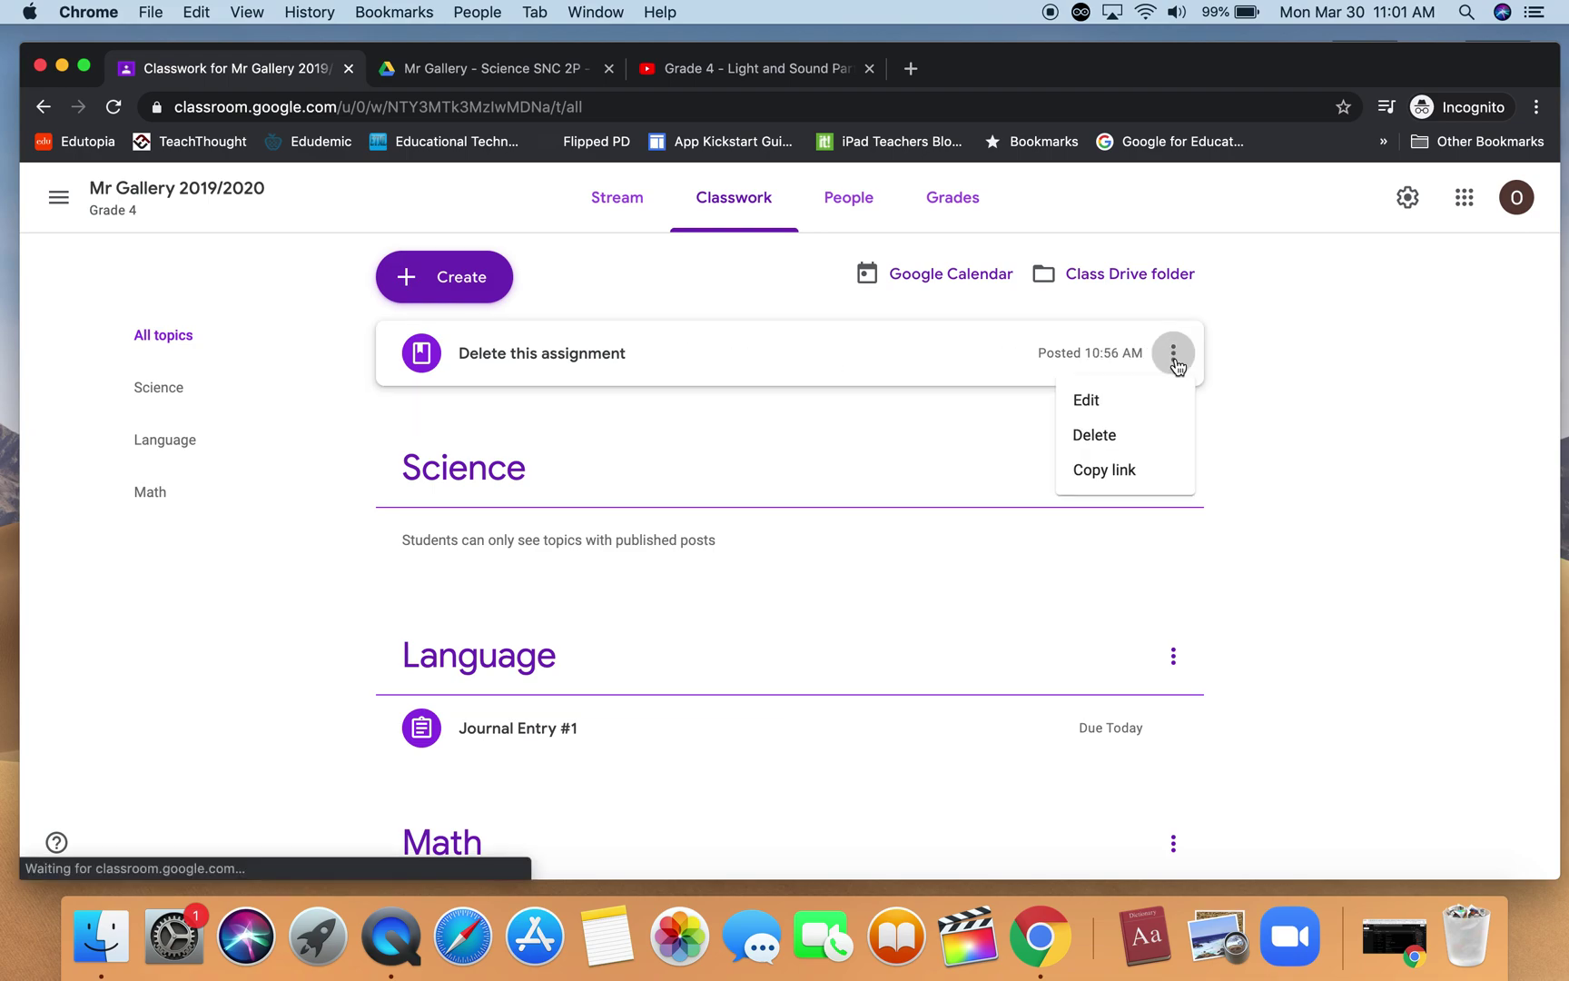
{"action": "left_click", "coordinate": [1129, 443]}
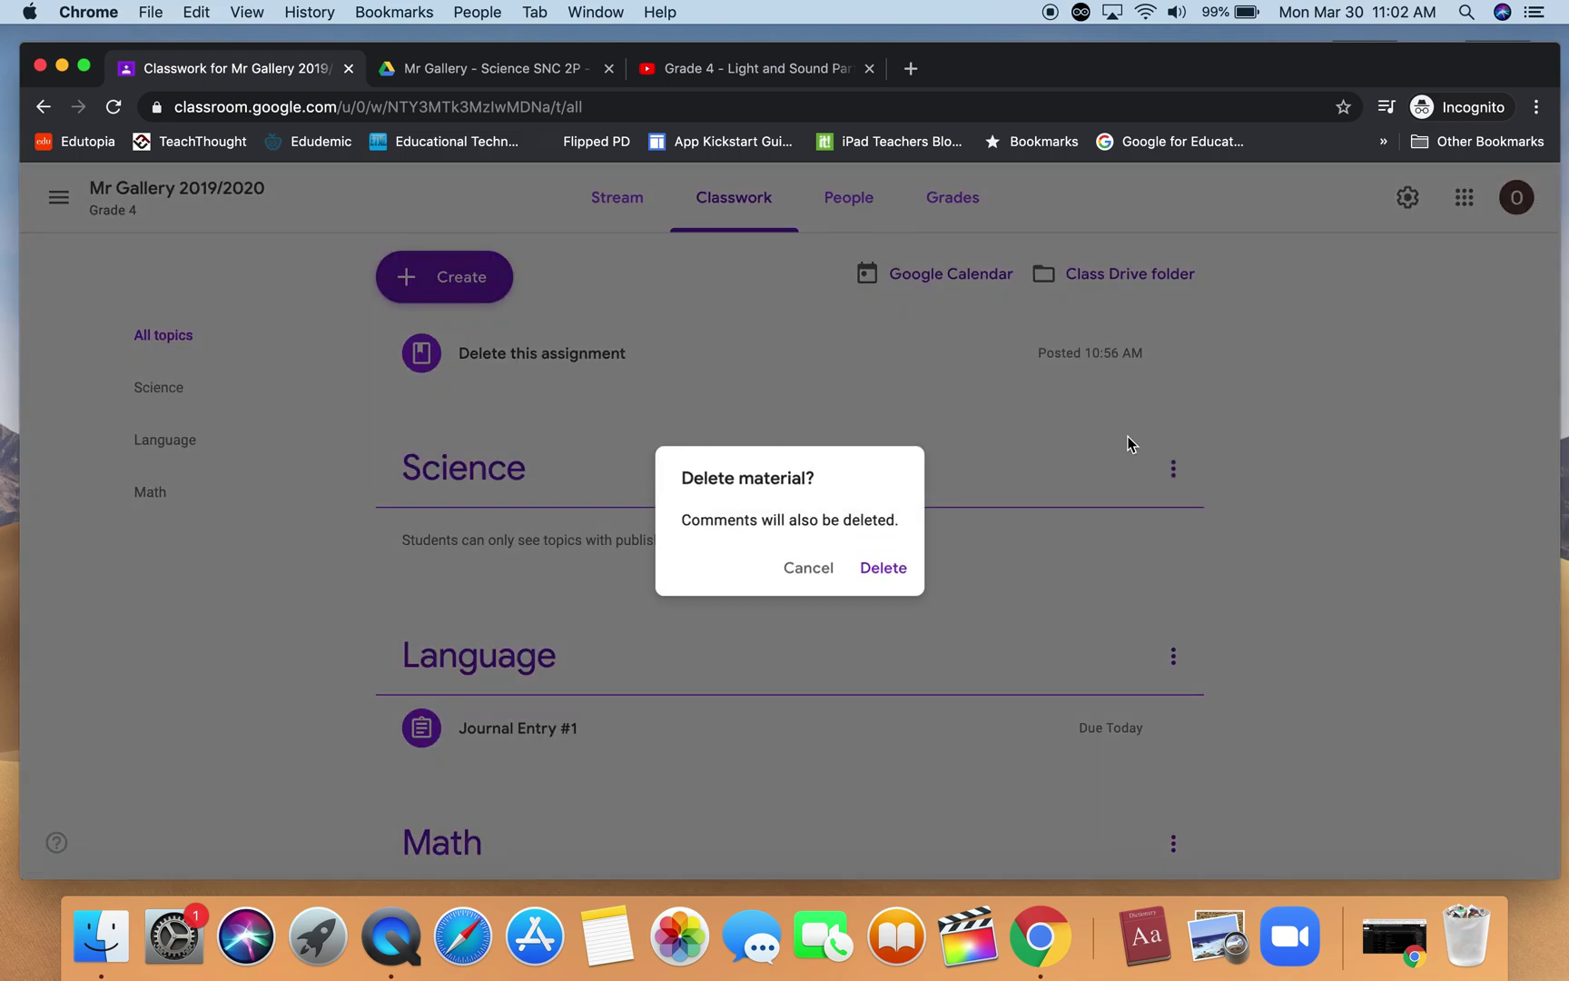
{"action": "left_click", "coordinate": [891, 567]}
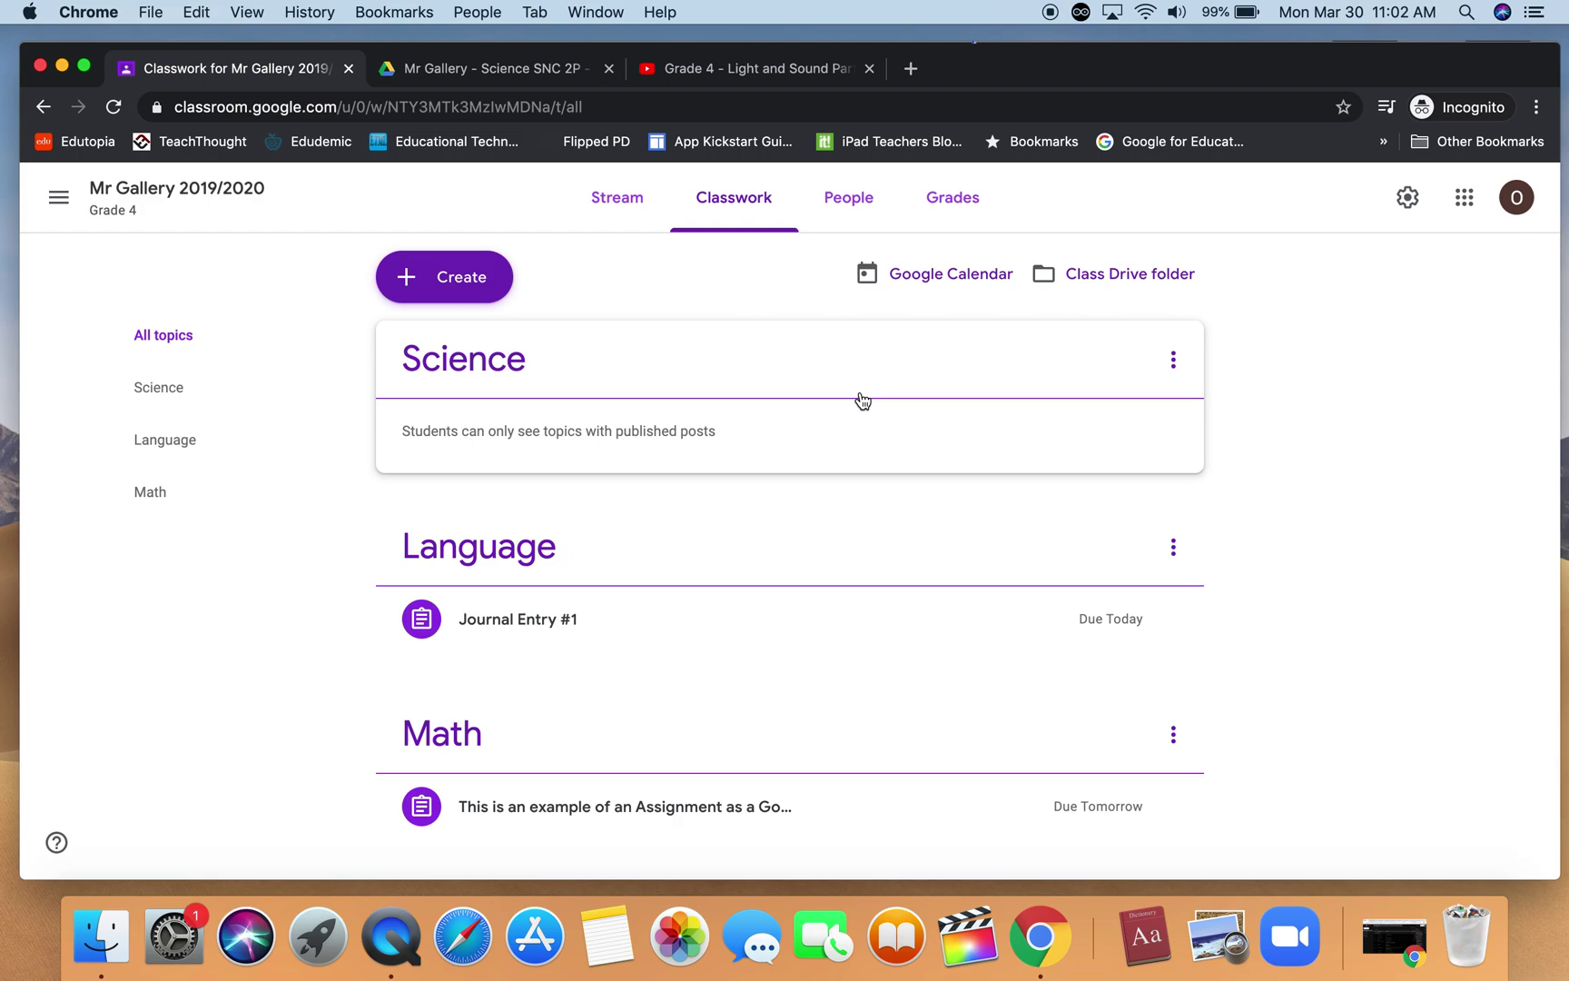
Create material 'Light and Sound Video' asking students to watch and experiment, then add a YouTube attachment.
{"action": "left_click", "coordinate": [456, 277]}
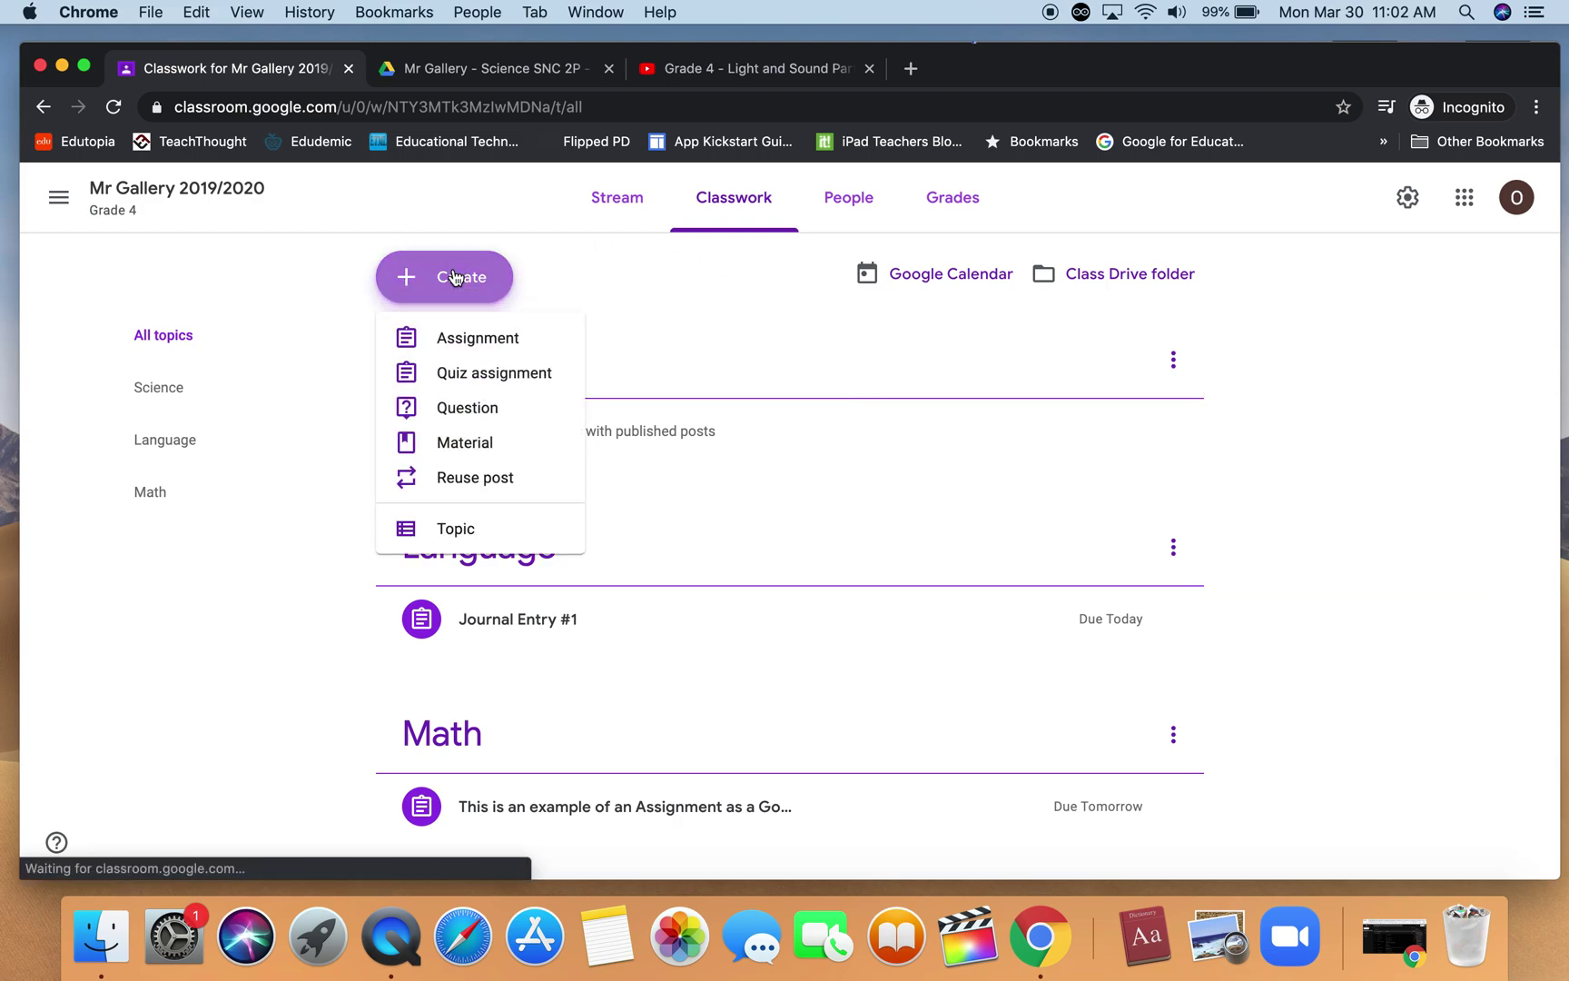
{"action": "left_click", "coordinate": [529, 452]}
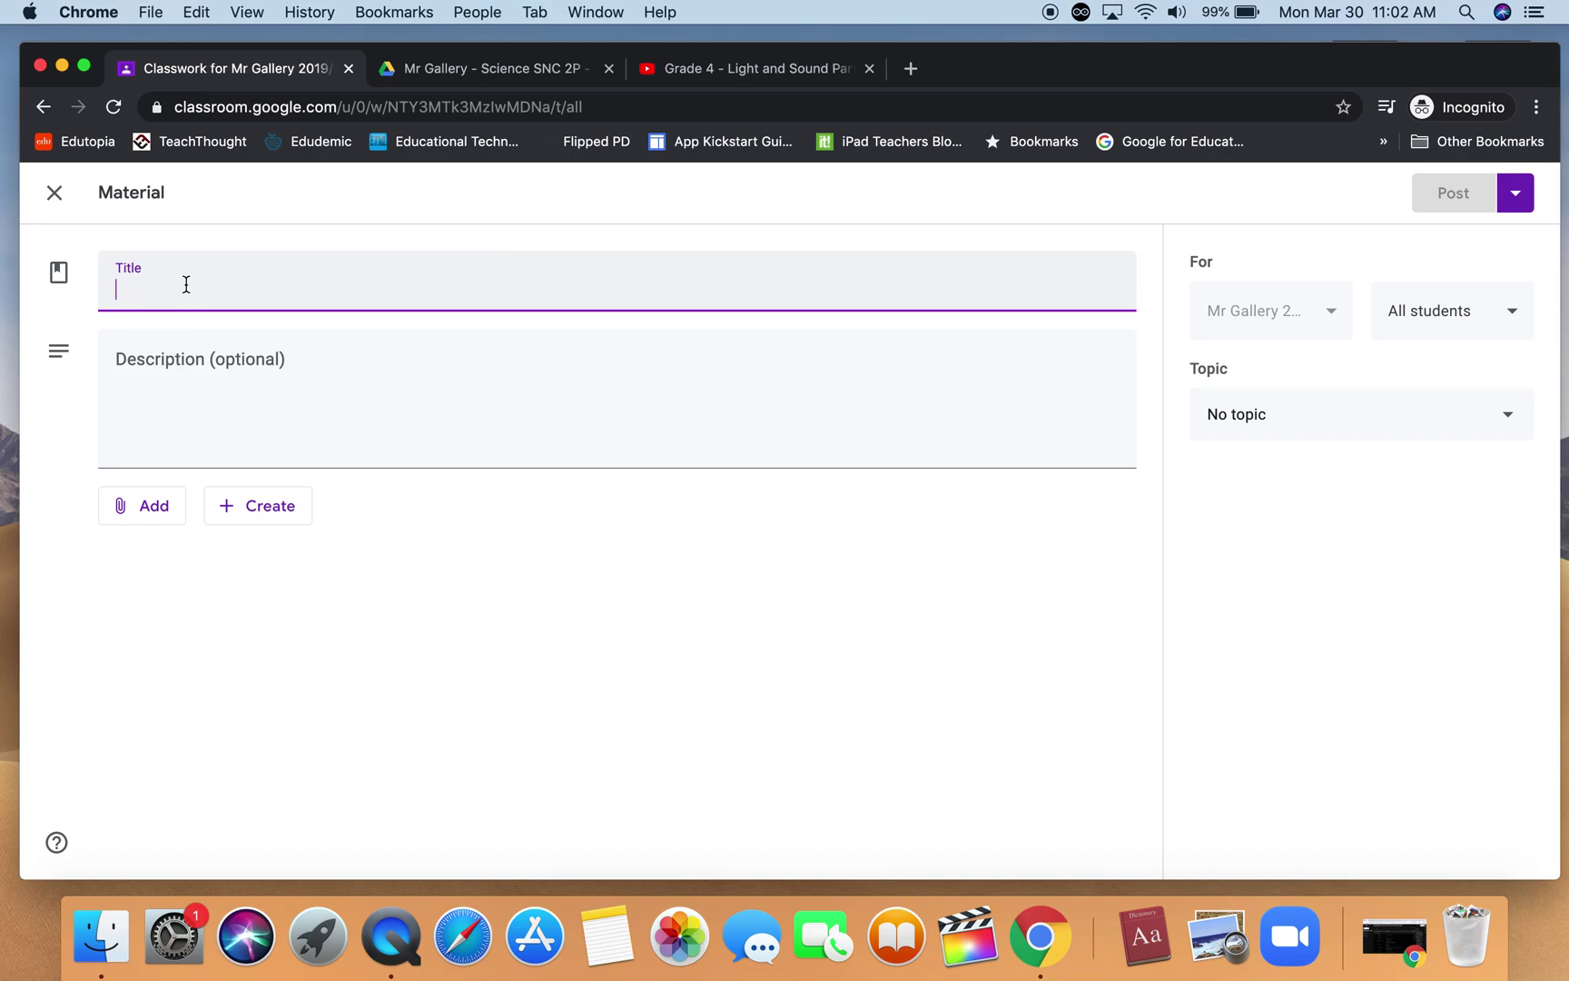
{"action": "type", "text": "Light and Sound Video"}
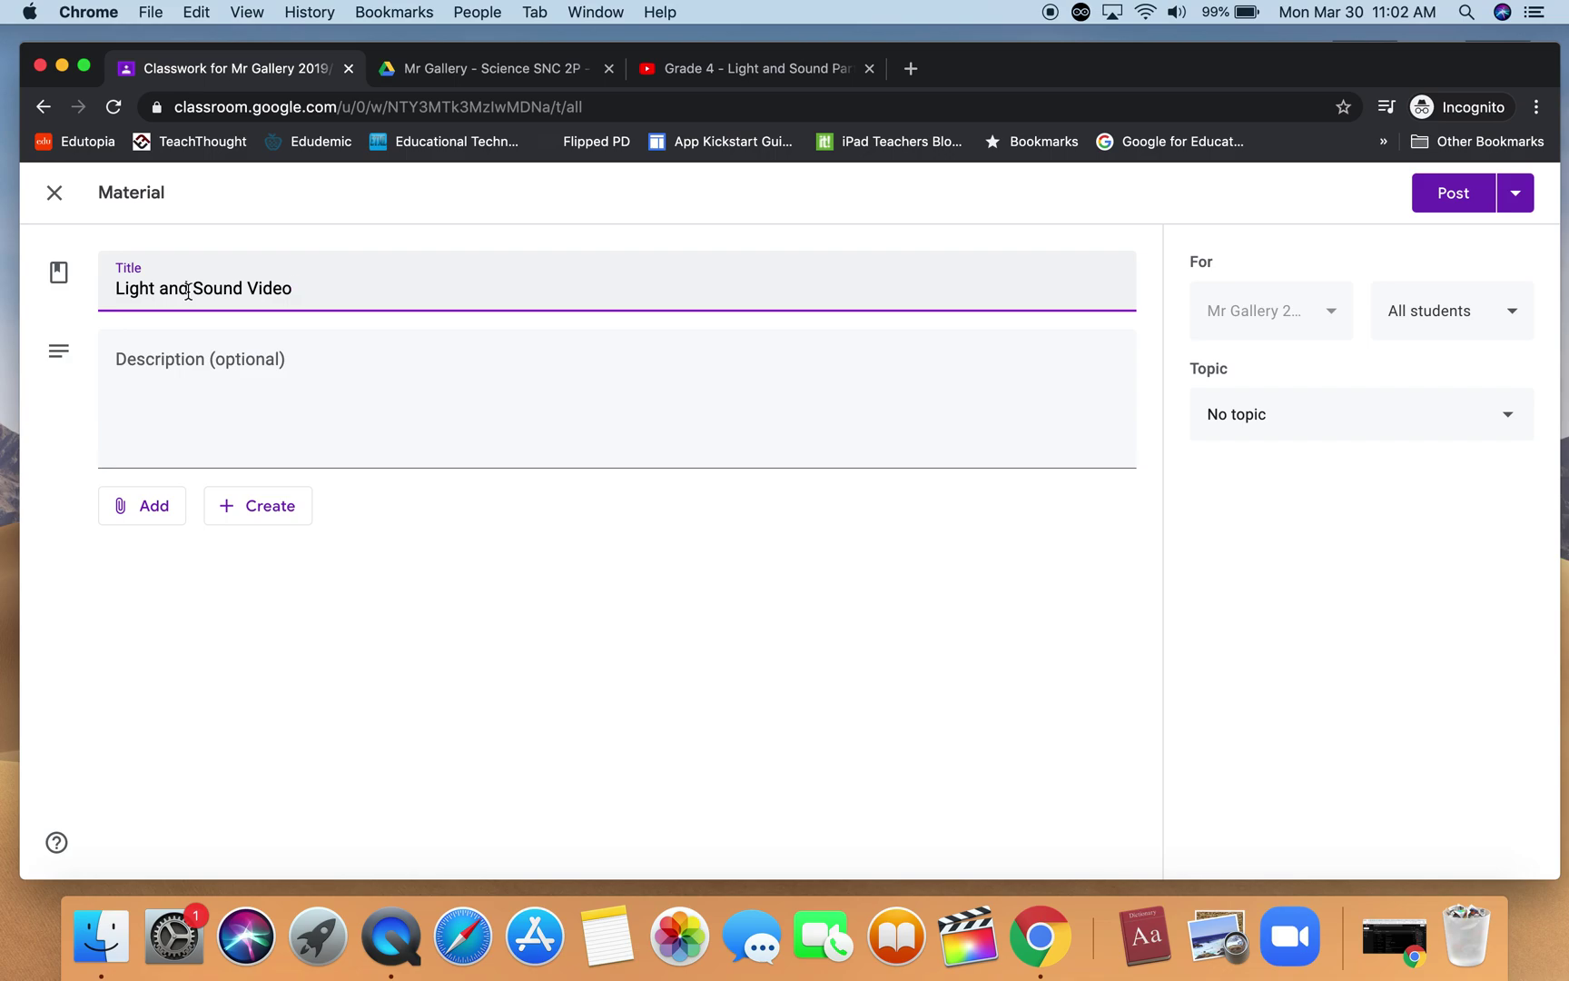
{"action": "left_click", "coordinate": [205, 356]}
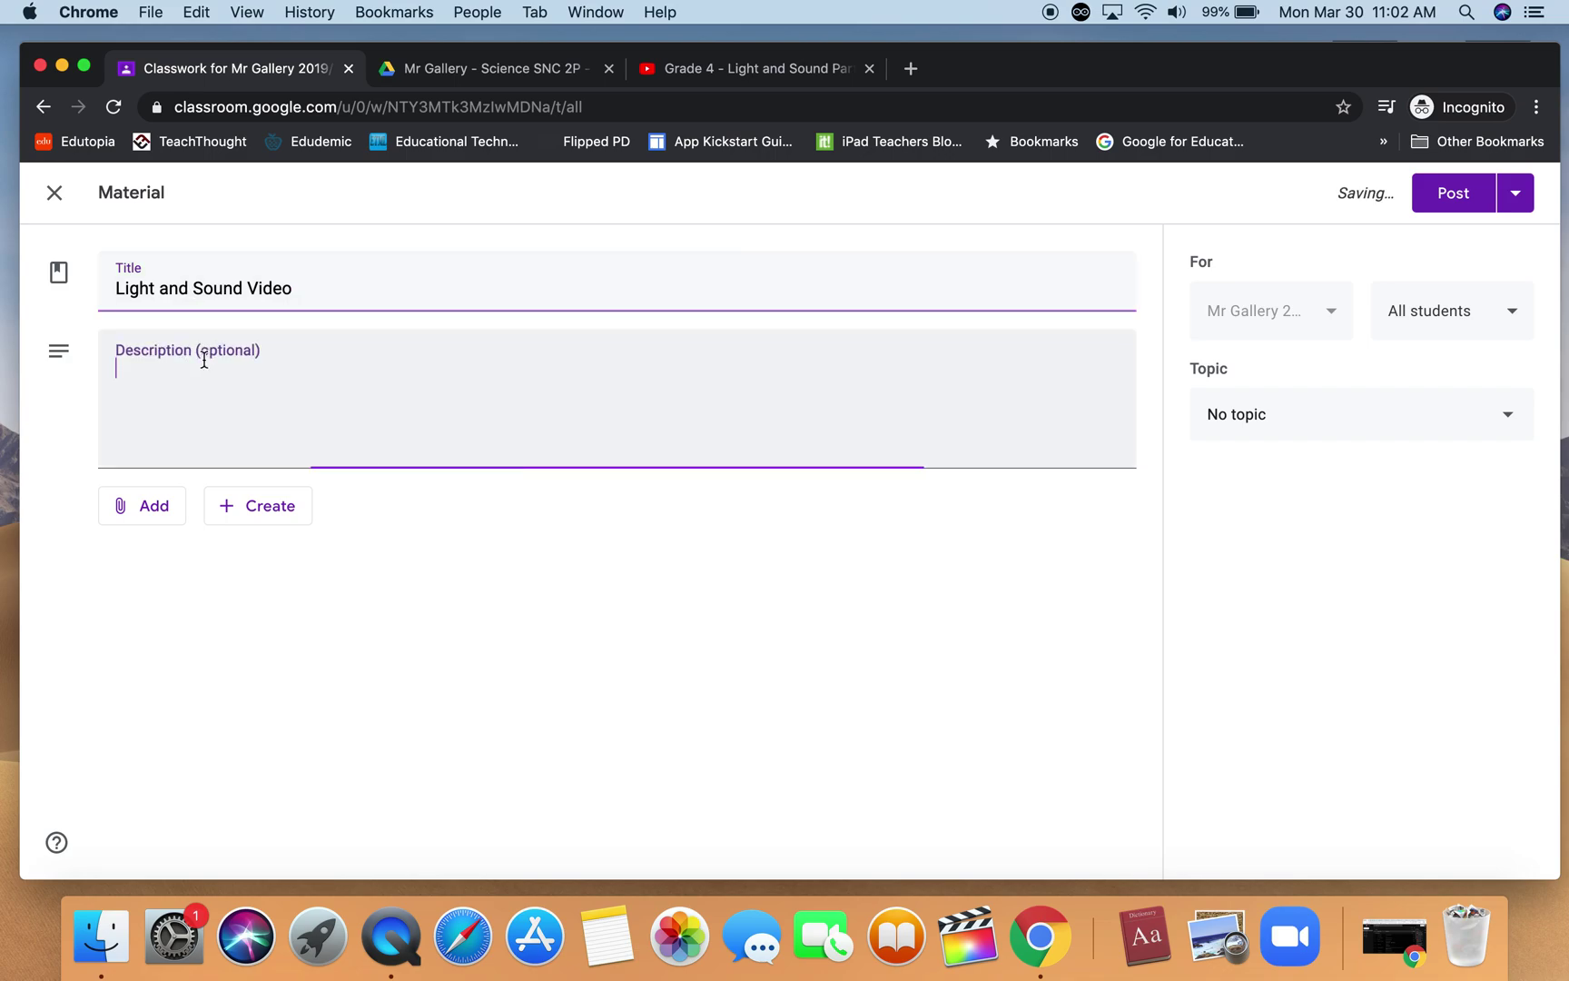
{"action": "type", "text": "Please watc"}
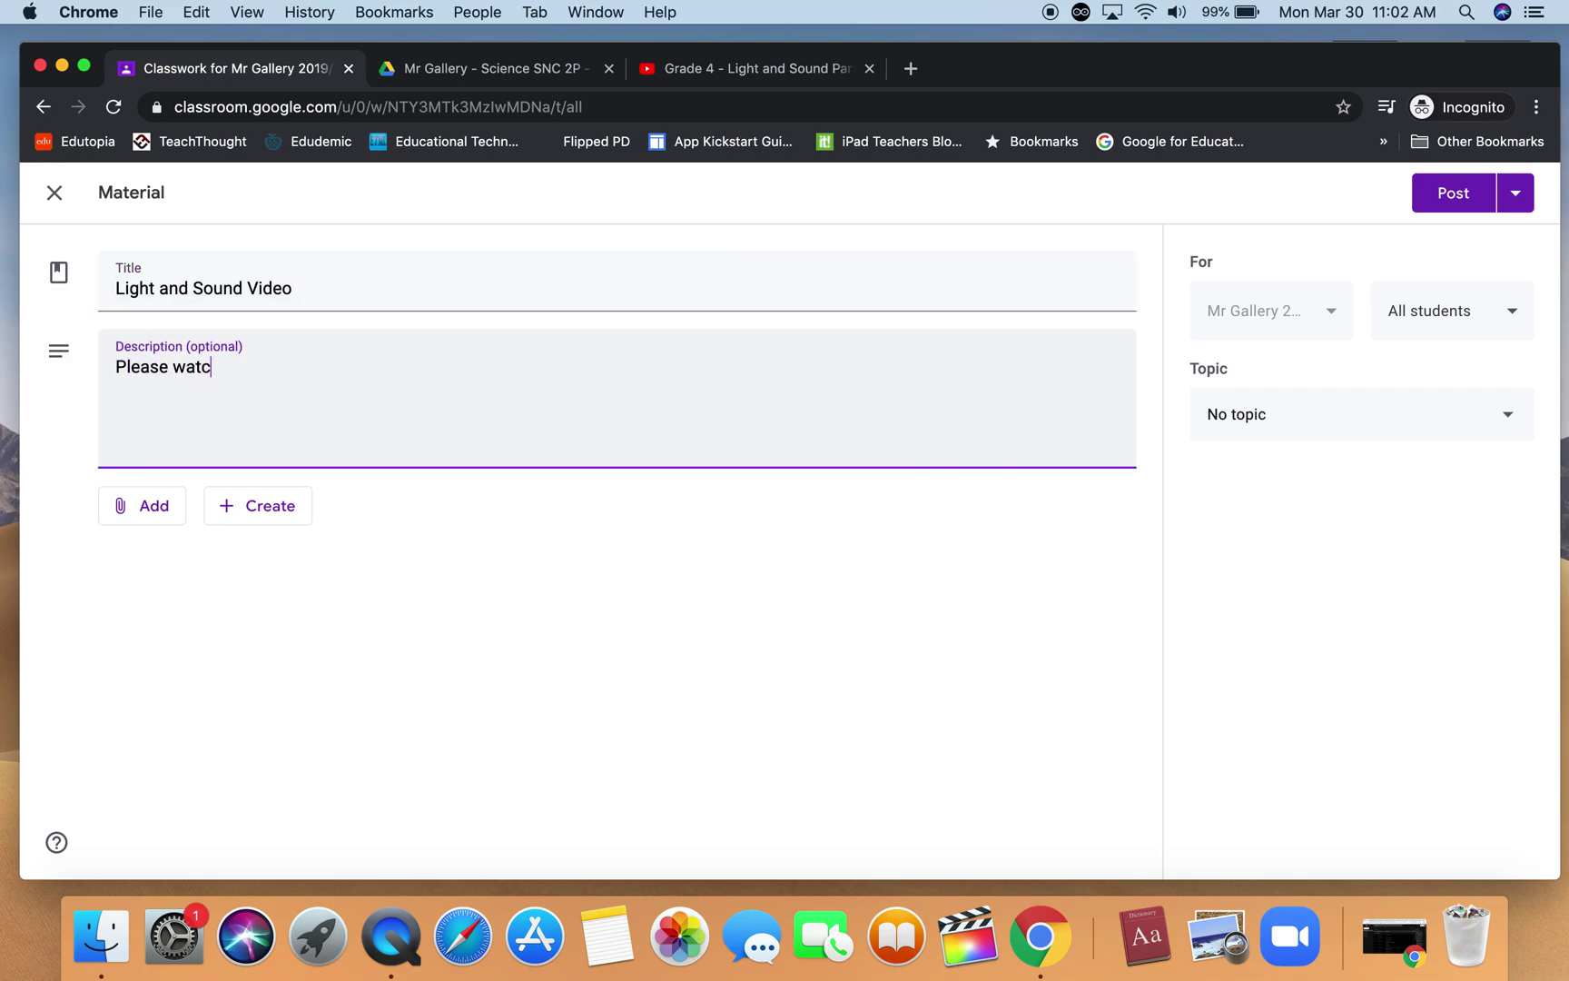
{"action": "type", "text": "h the YouTube video and try "}
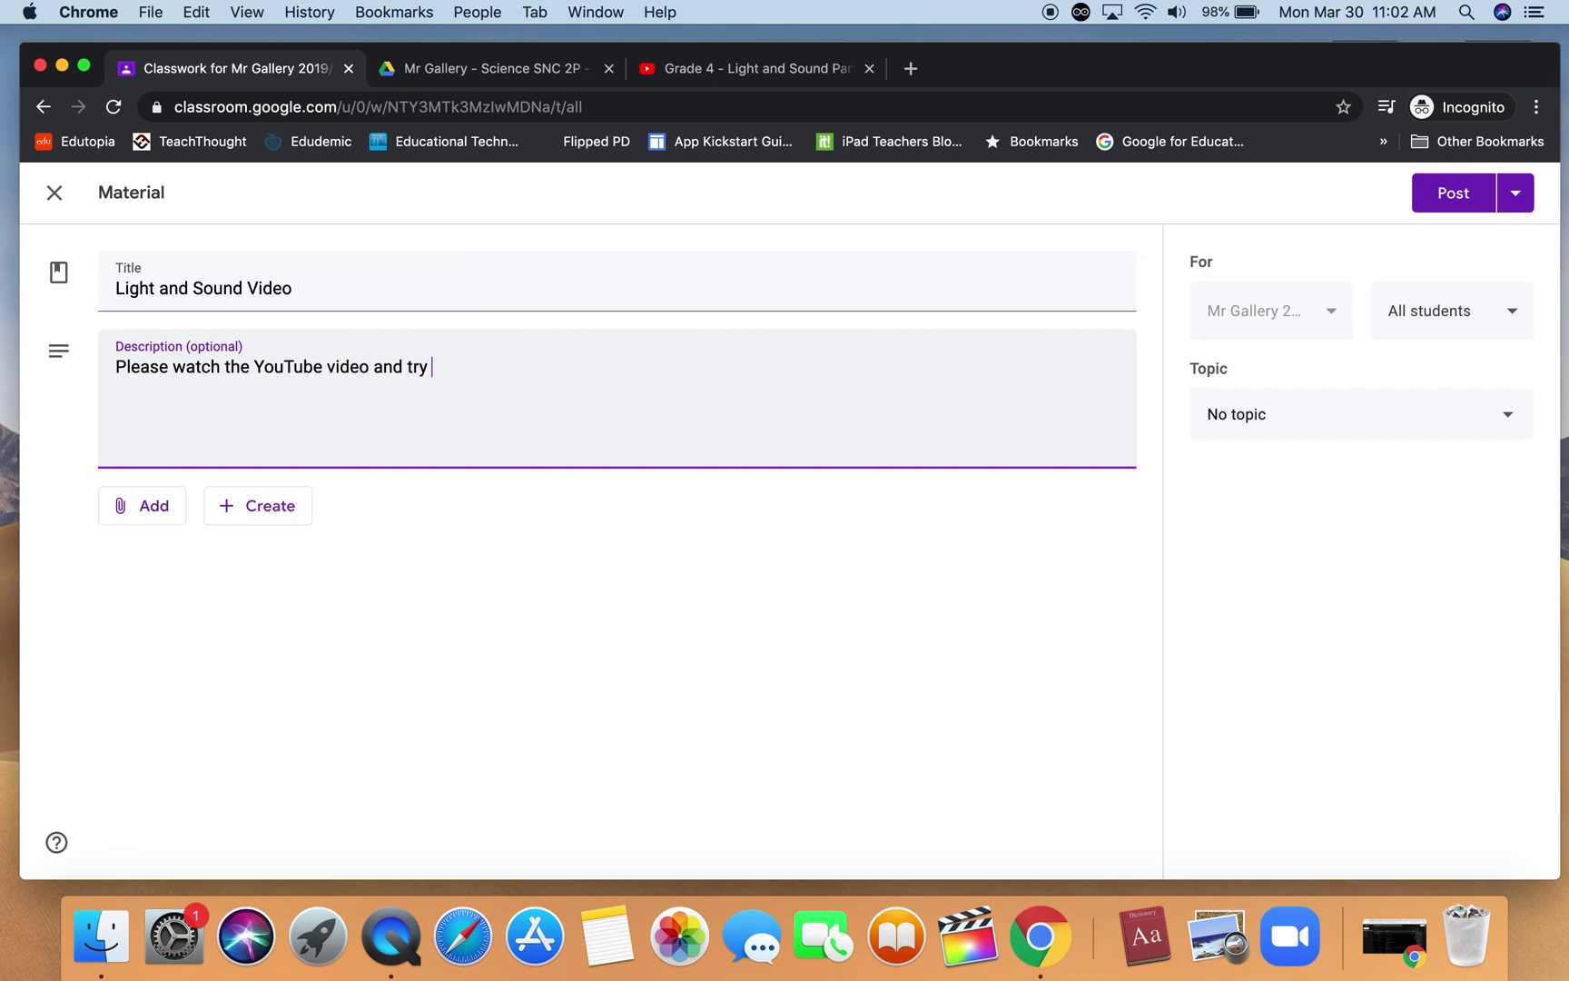
{"action": "type", "text": "one of the experiments "}
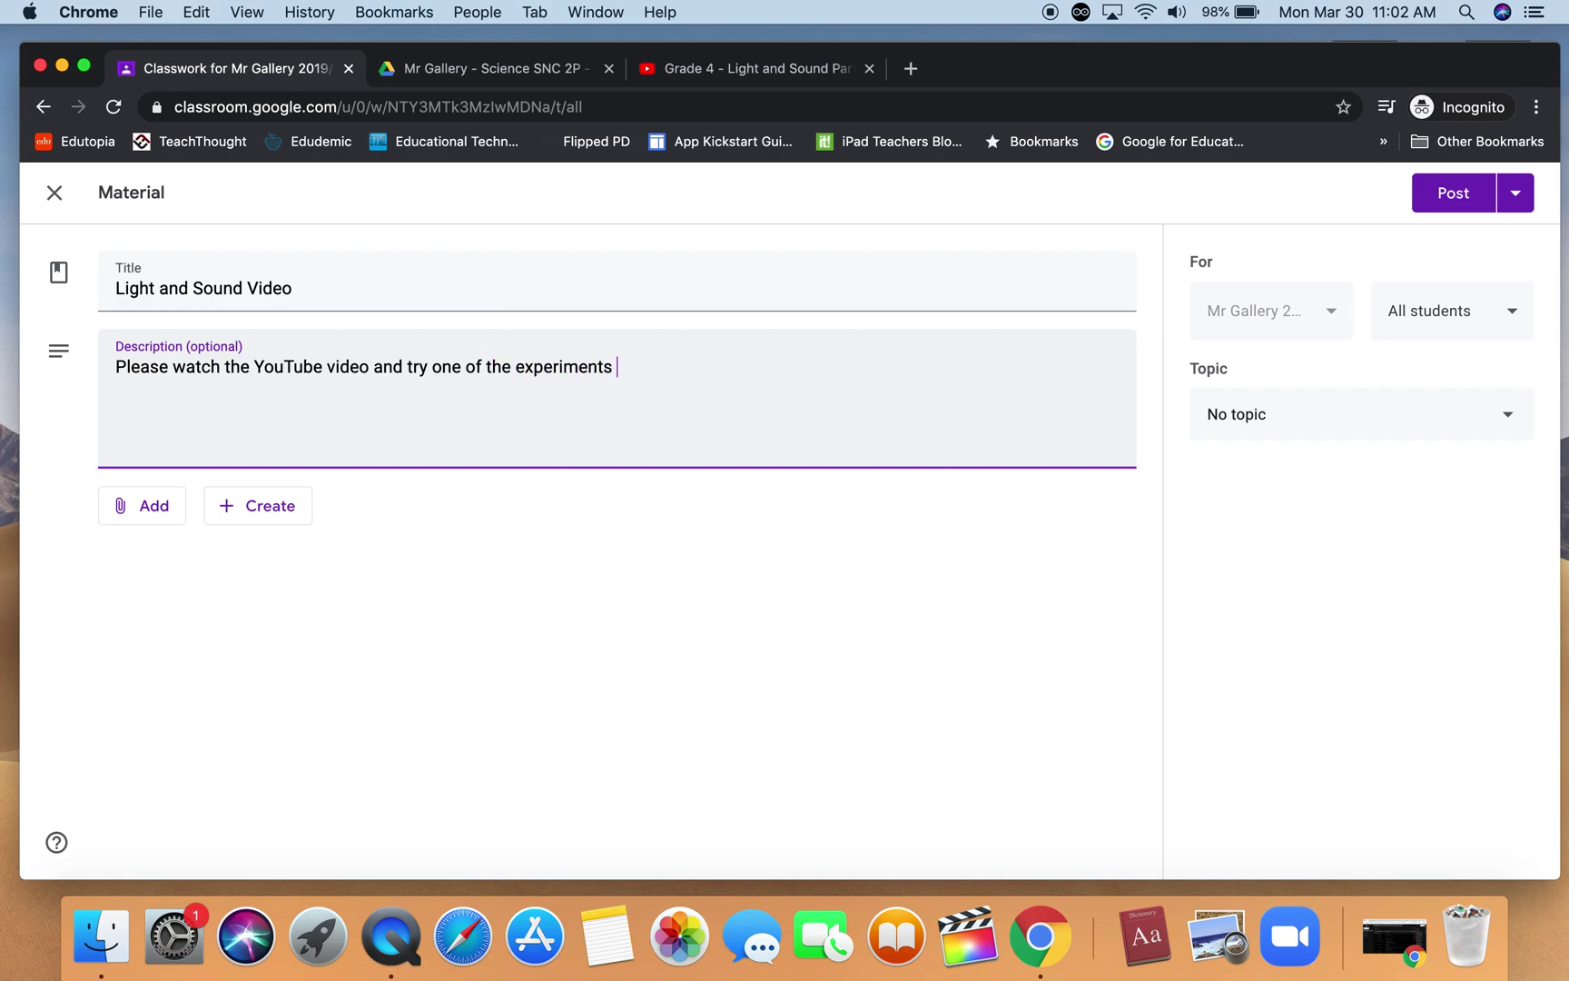
{"action": "type", "text": "with a guardian."}
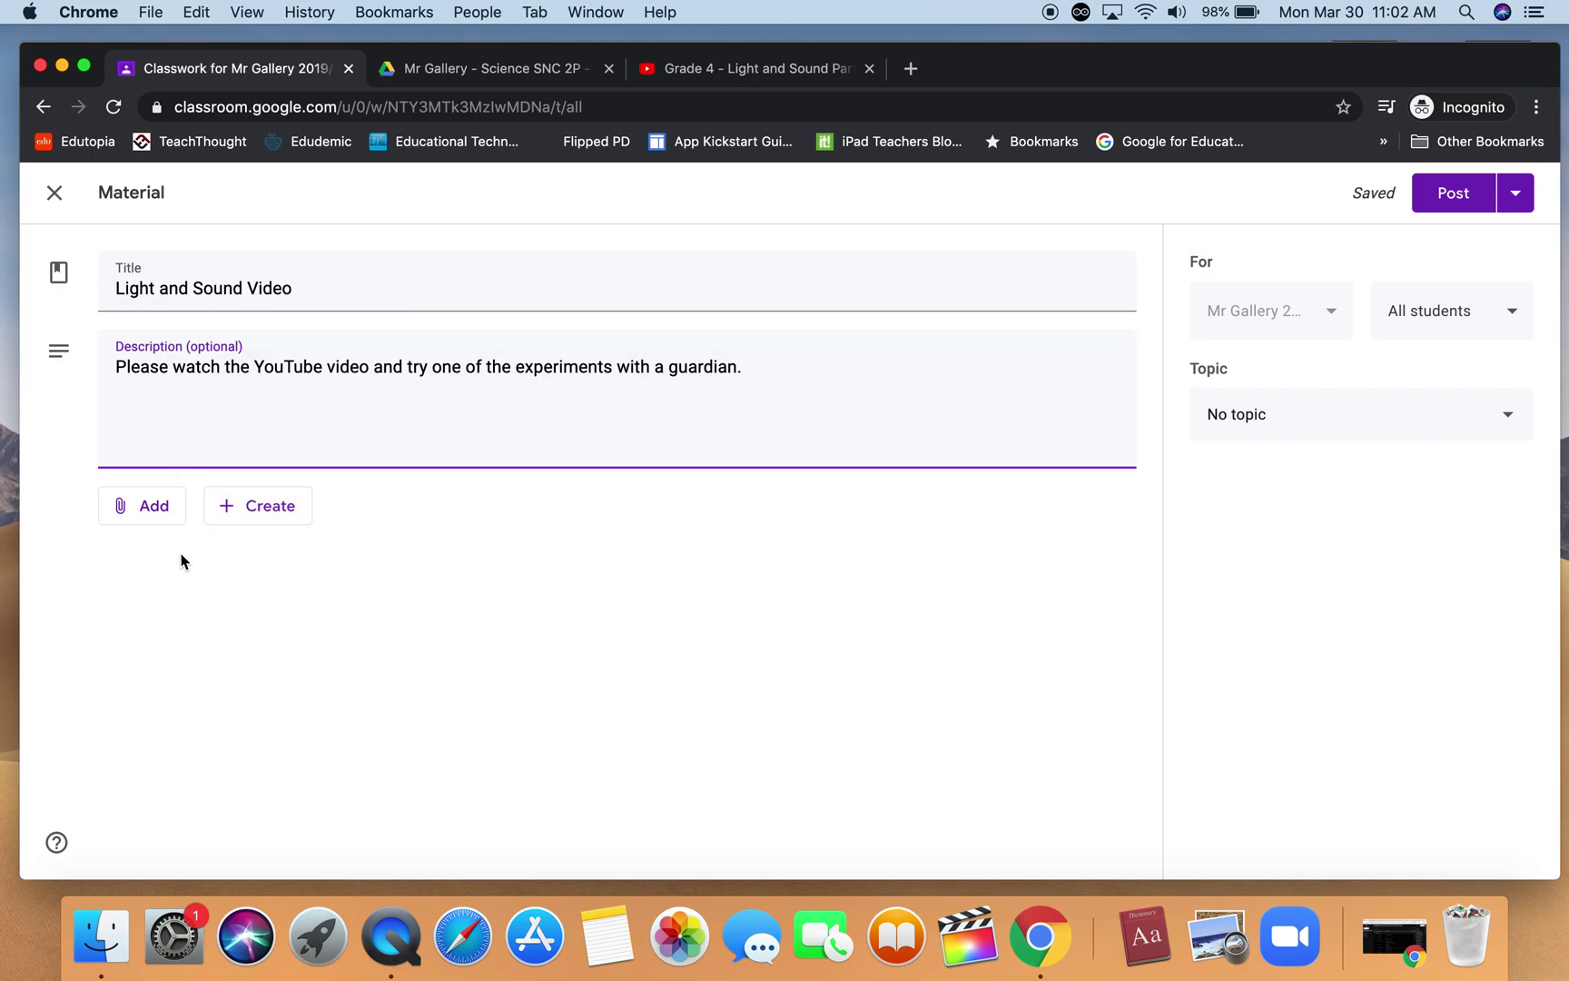
{"action": "left_click", "coordinate": [154, 509]}
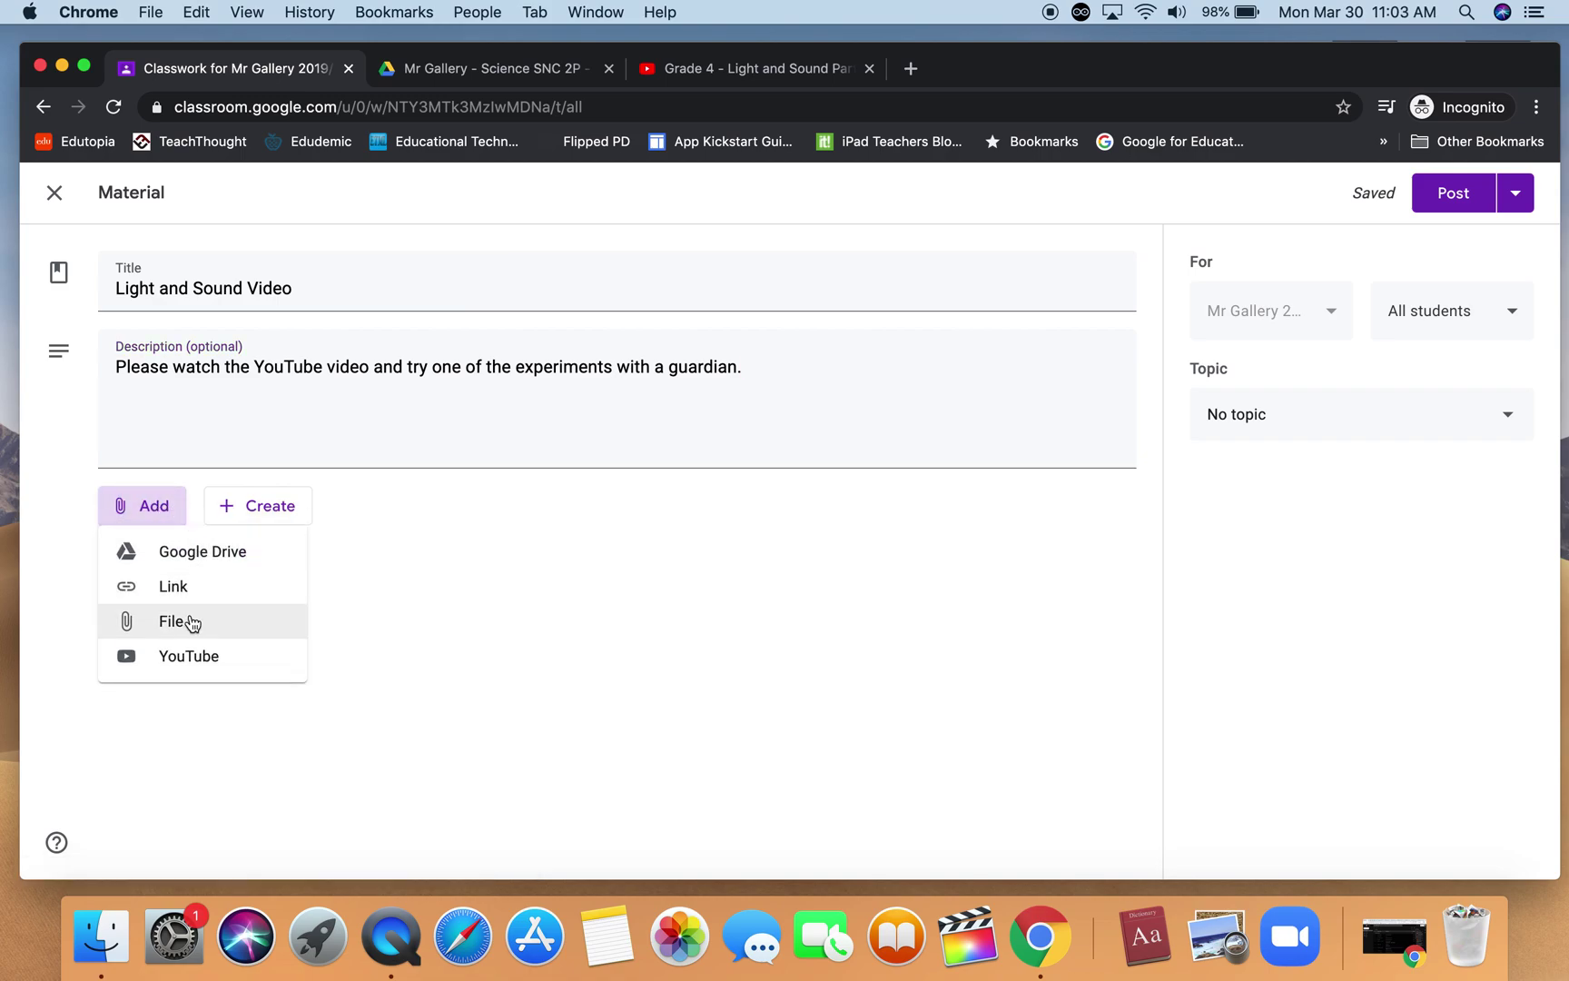
{"action": "left_click", "coordinate": [180, 655]}
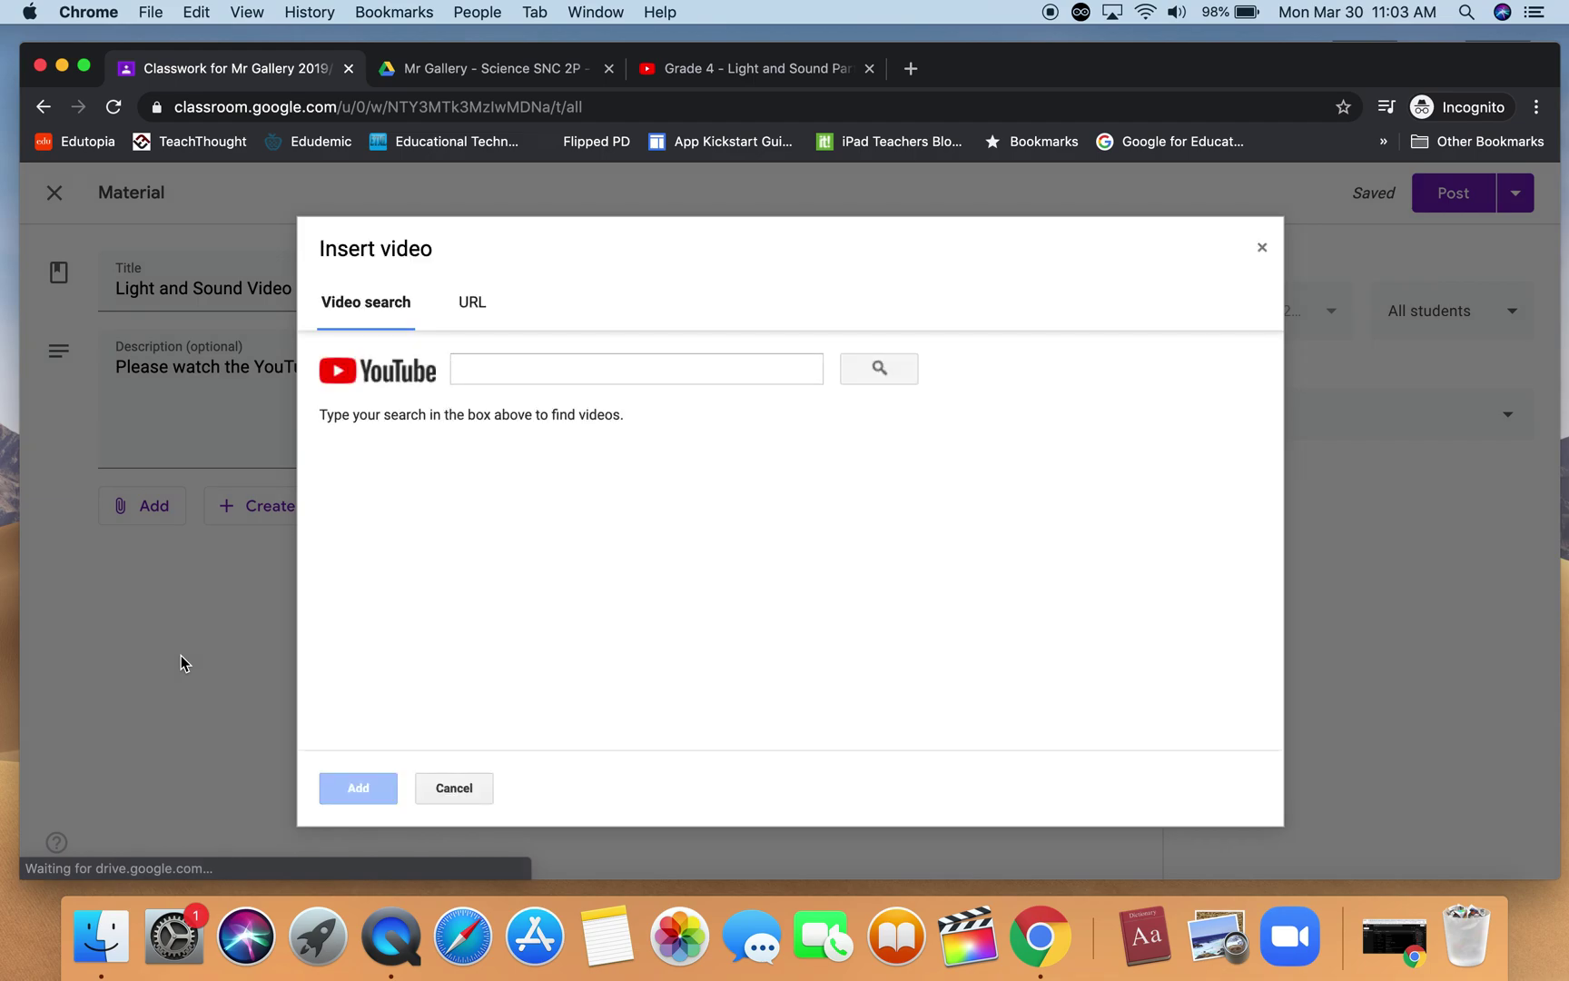
Copy the share link of the Grade 4 - Light and Sound Part 1 YouTube video.
{"action": "left_click", "coordinate": [701, 78]}
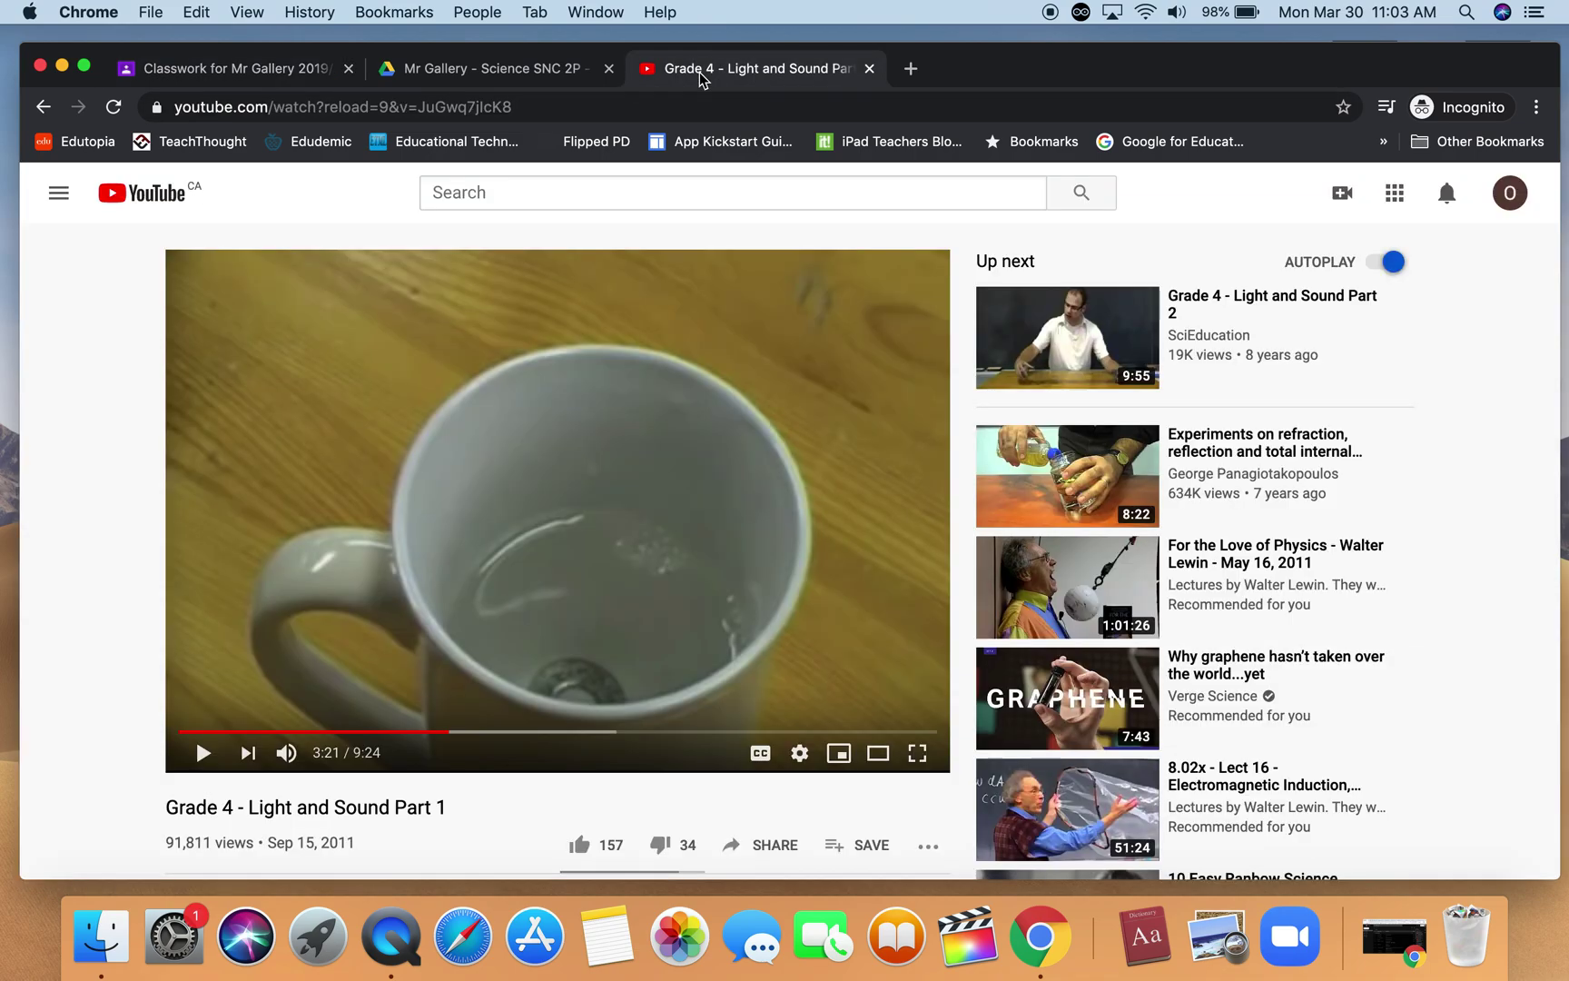
{"action": "scroll", "coordinate": [620, 749], "scroll_direction": "down", "scroll_amount": 4}
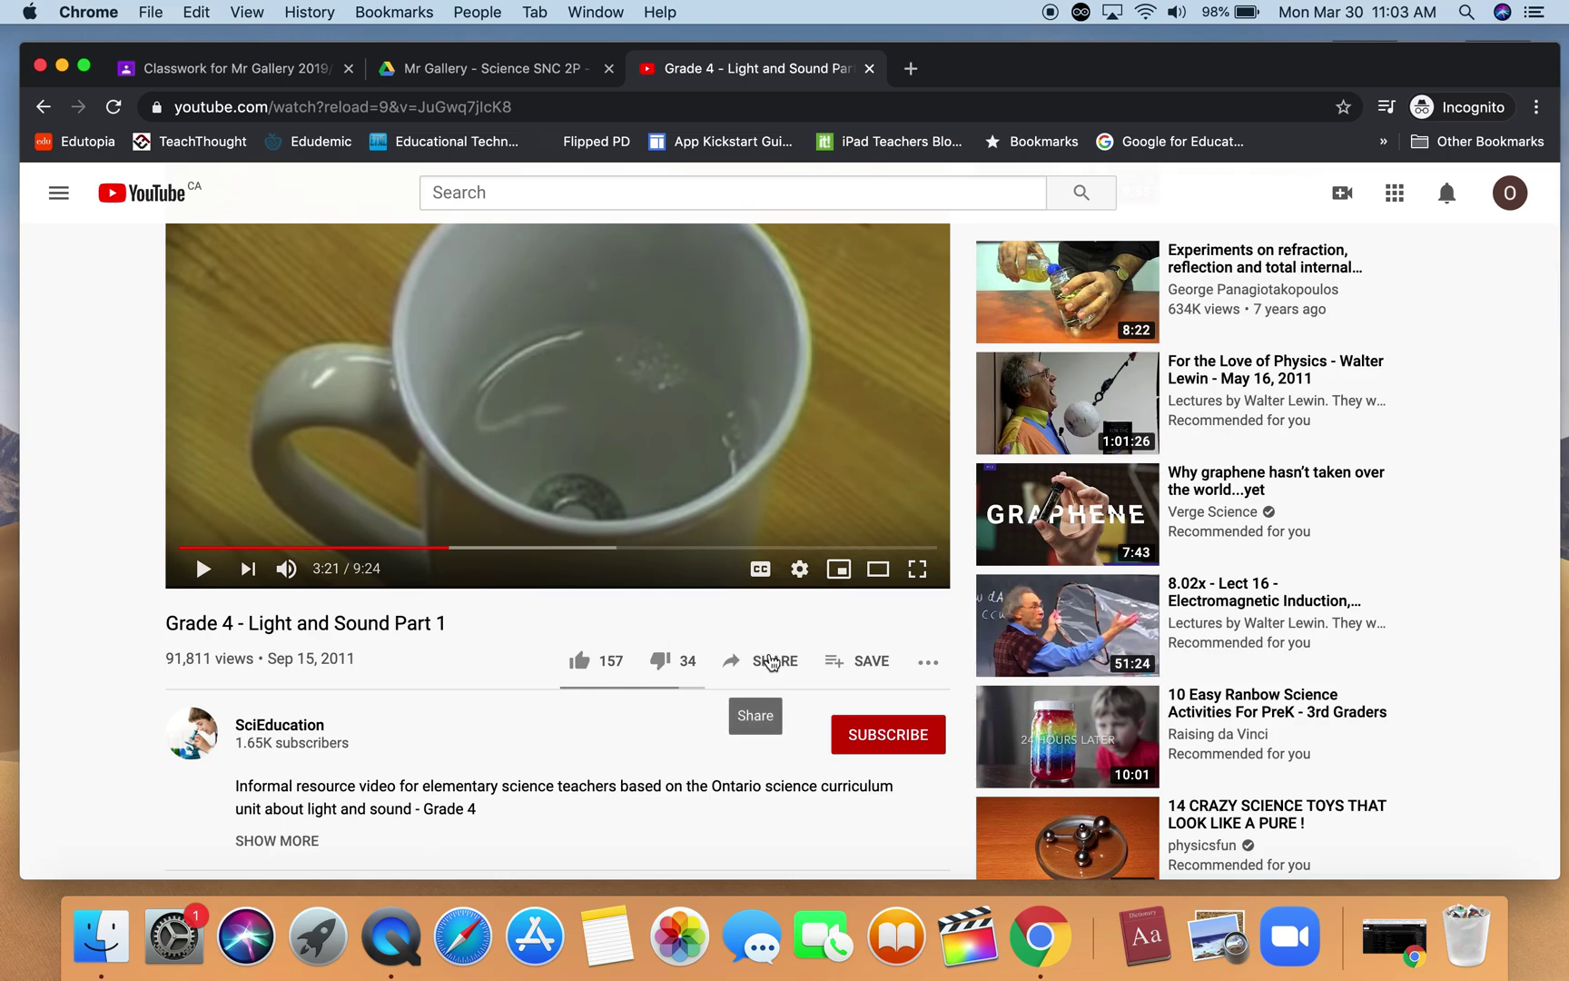
{"action": "left_click", "coordinate": [770, 662]}
{"action": "left_click", "coordinate": [997, 563]}
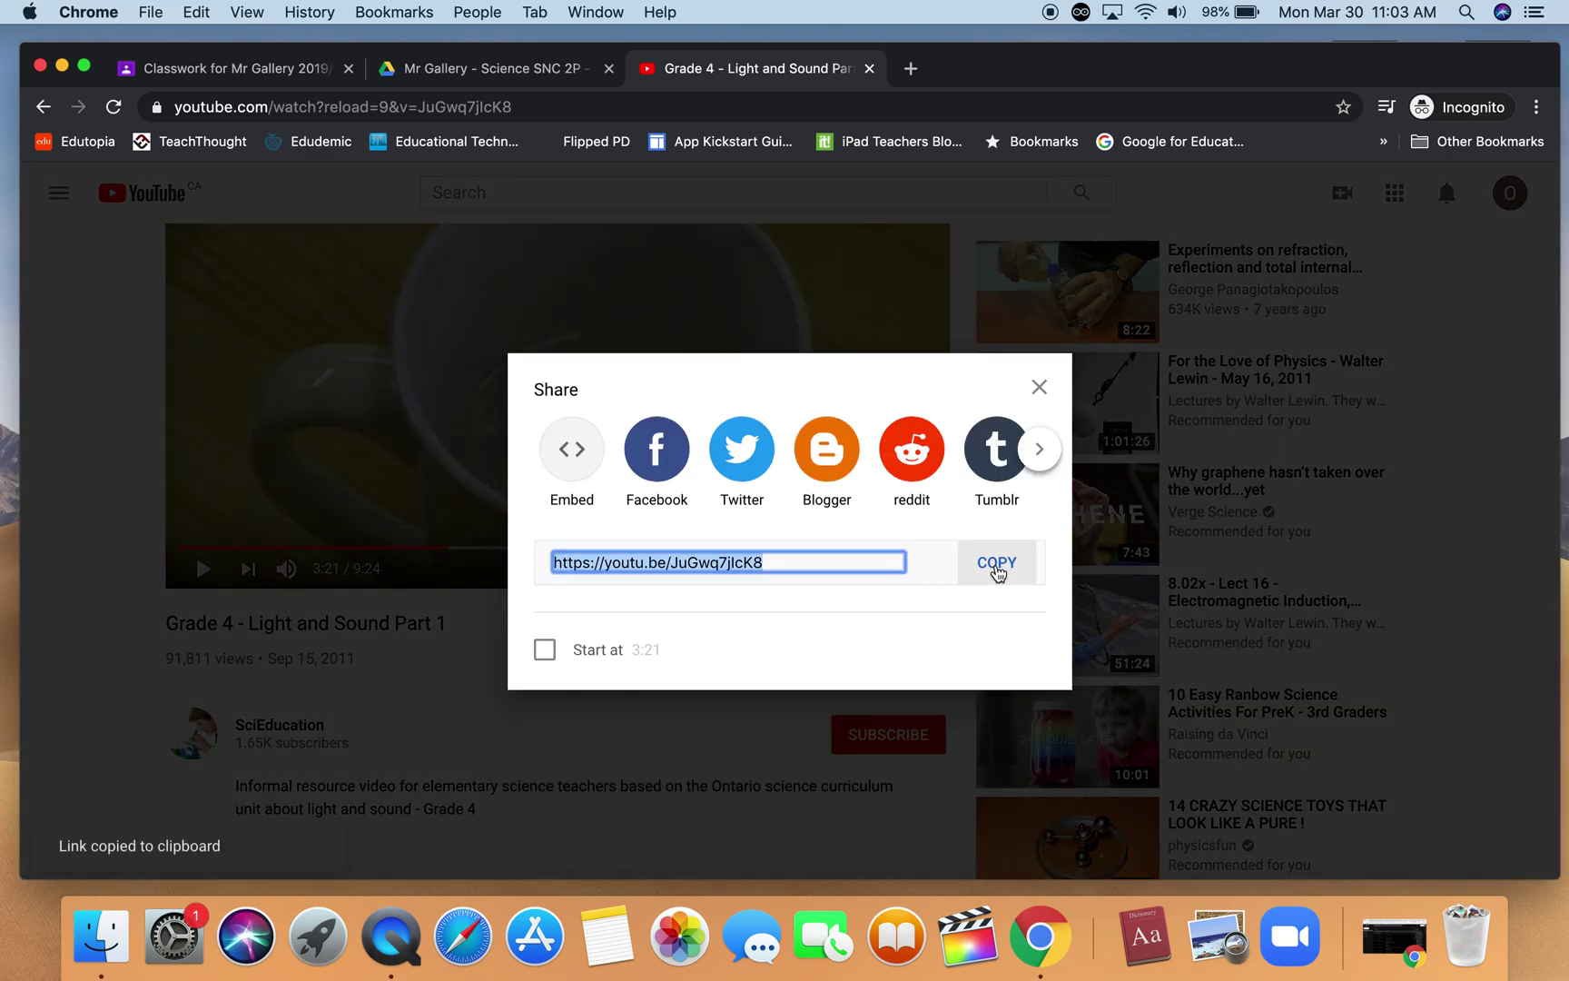
Attach the Light and Sound Part 1 video by pasting its YouTube link.
{"action": "left_click", "coordinate": [498, 69]}
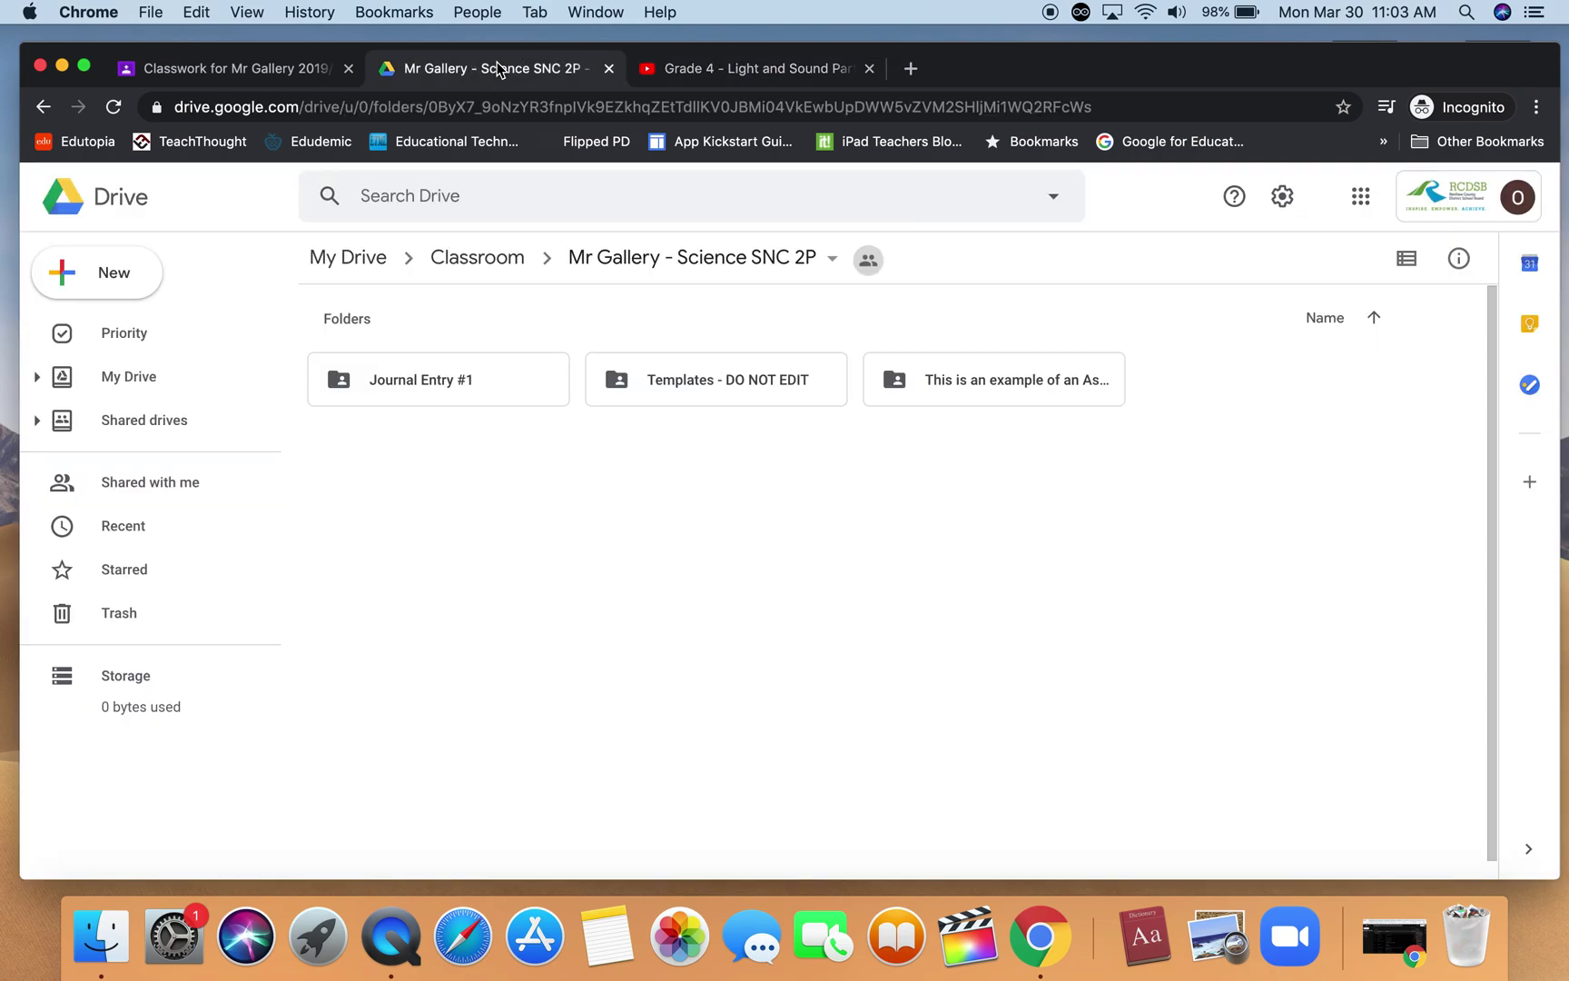
{"action": "left_click", "coordinate": [259, 71]}
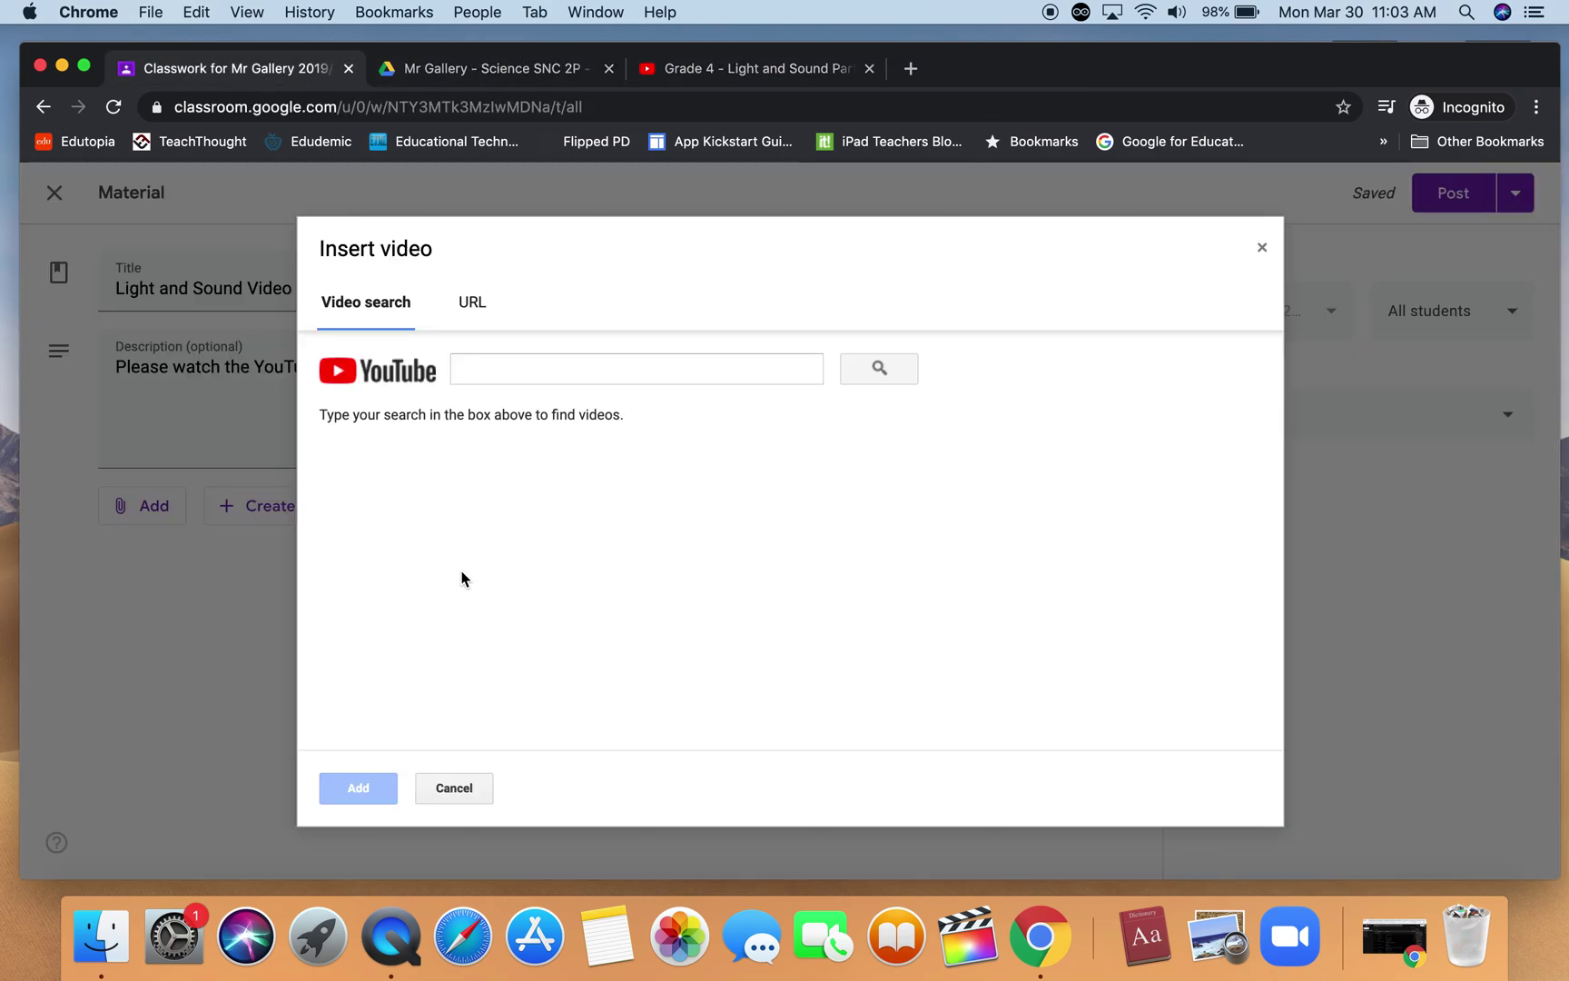
{"action": "left_click", "coordinate": [477, 305]}
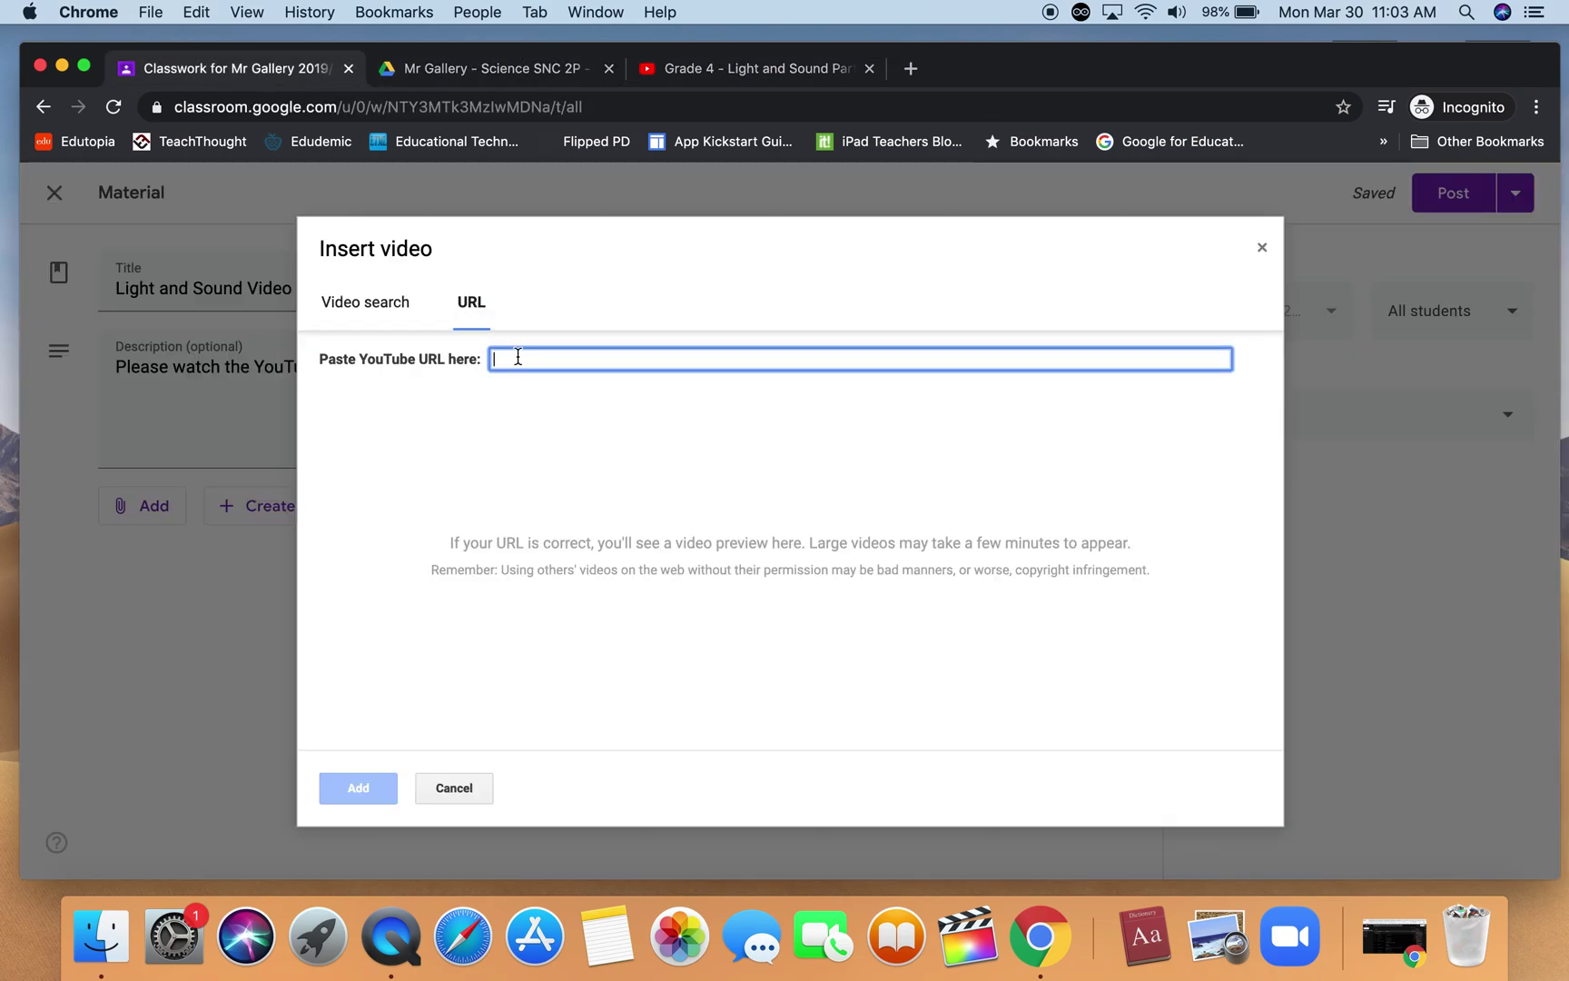
{"action": "key", "text": "super+v"}
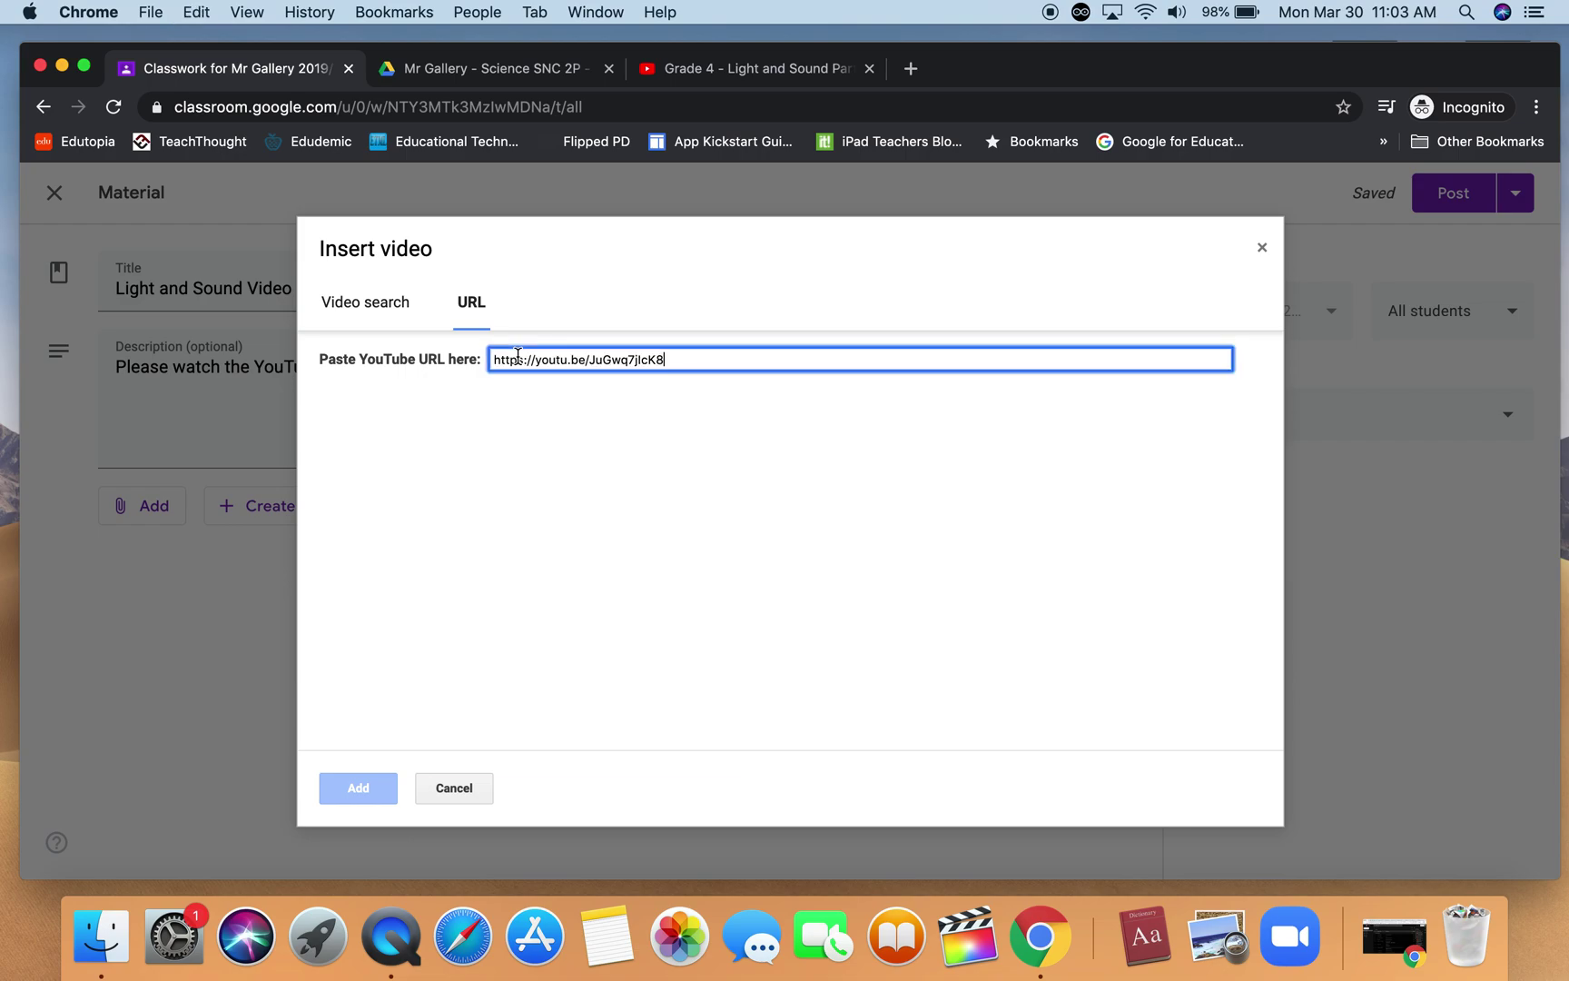
{"action": "left_click", "coordinate": [356, 788]}
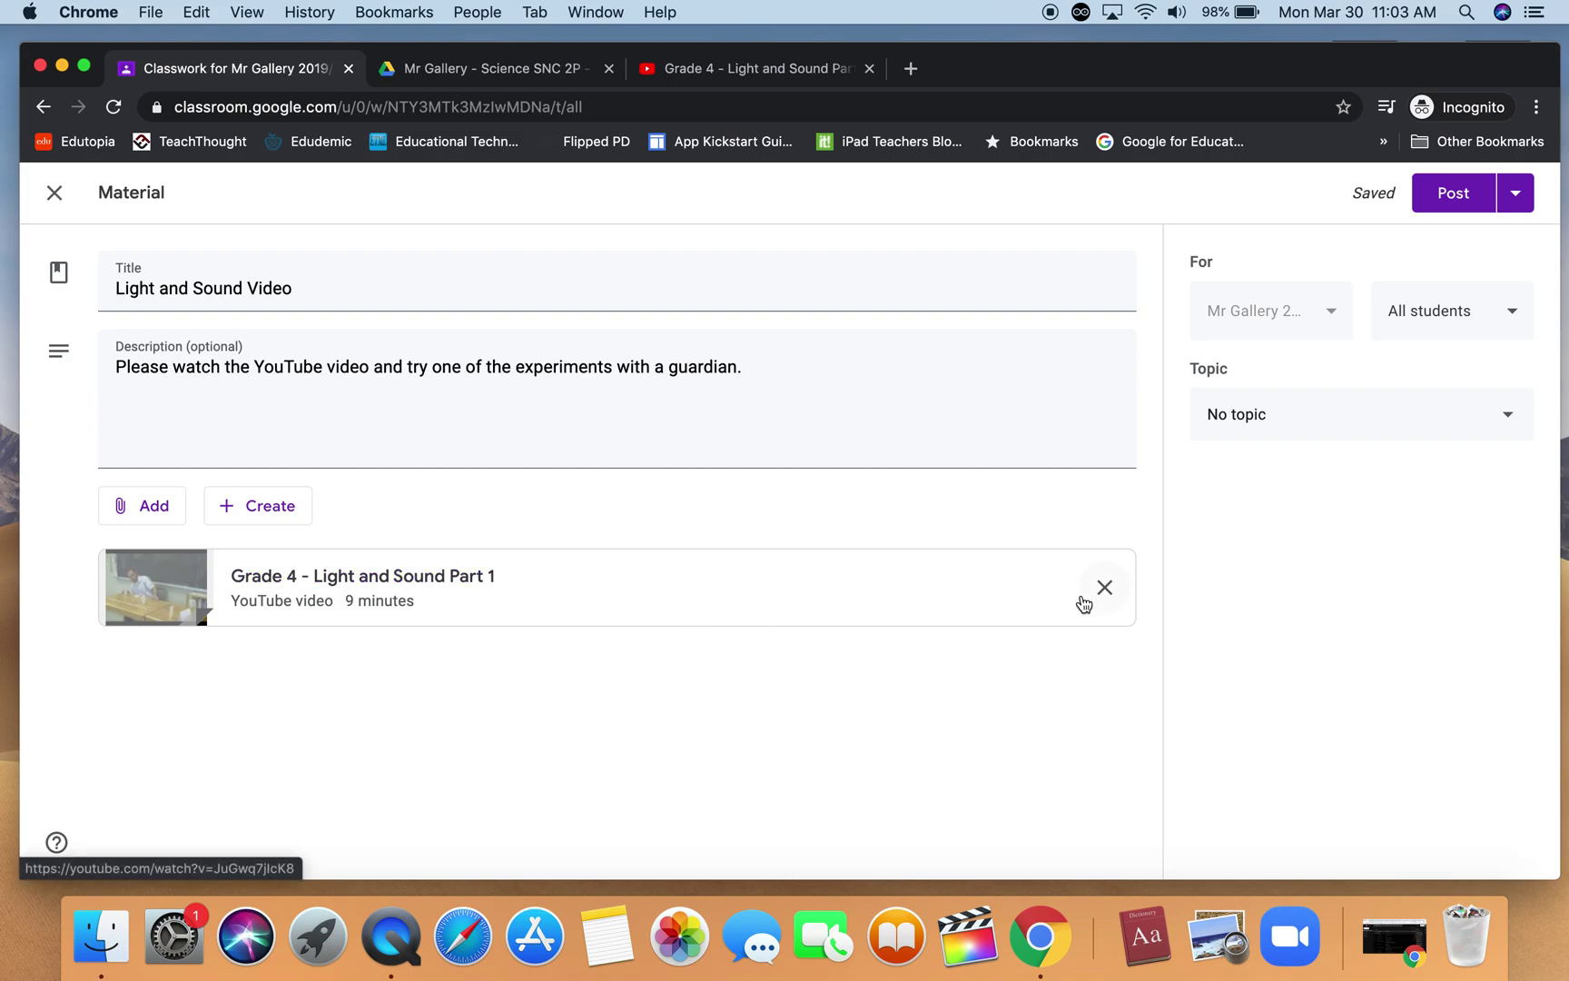
File the material under the Science topic and post it.
{"action": "left_click", "coordinate": [1415, 414]}
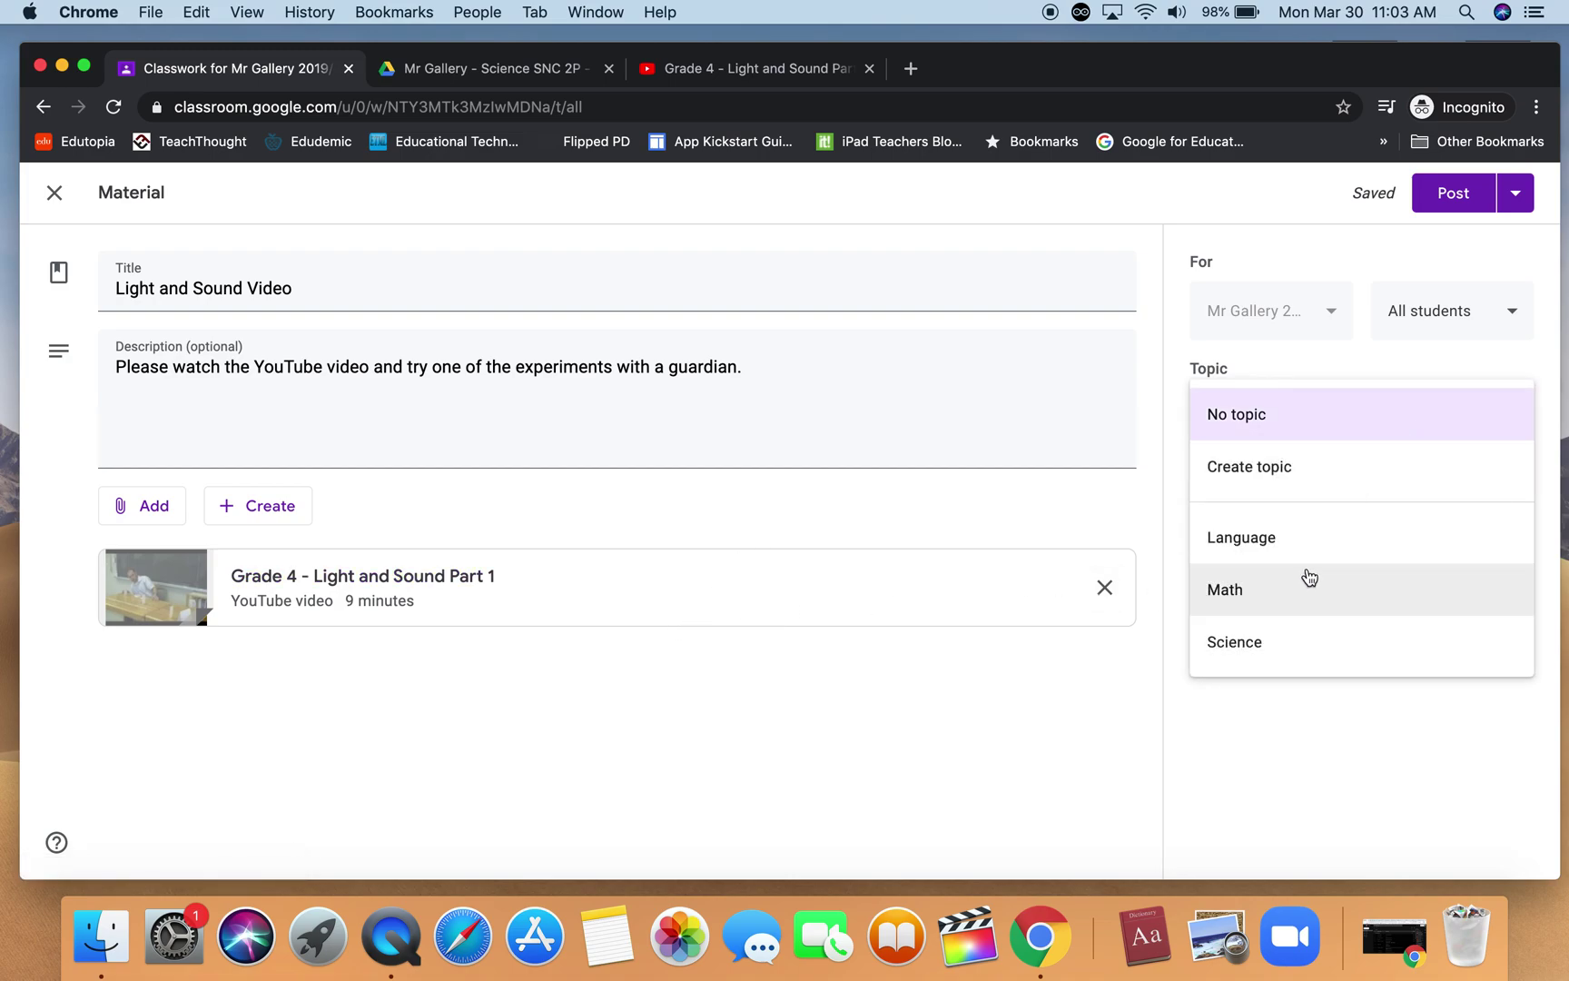
{"action": "left_click", "coordinate": [1290, 640]}
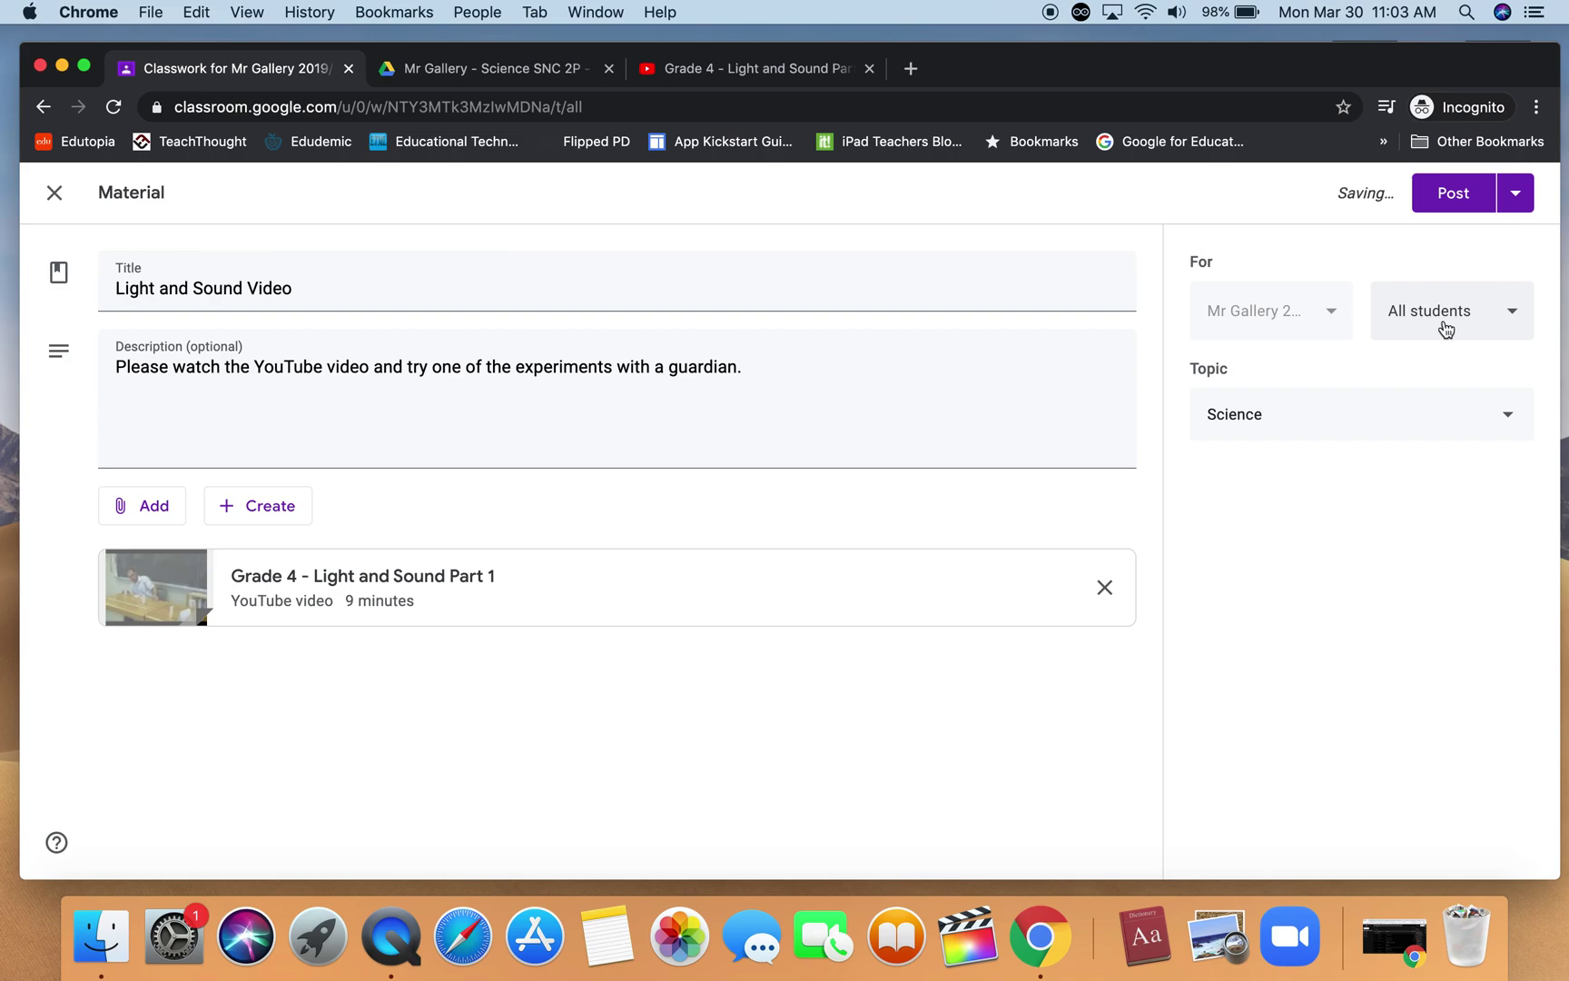
{"action": "left_click", "coordinate": [1451, 192]}
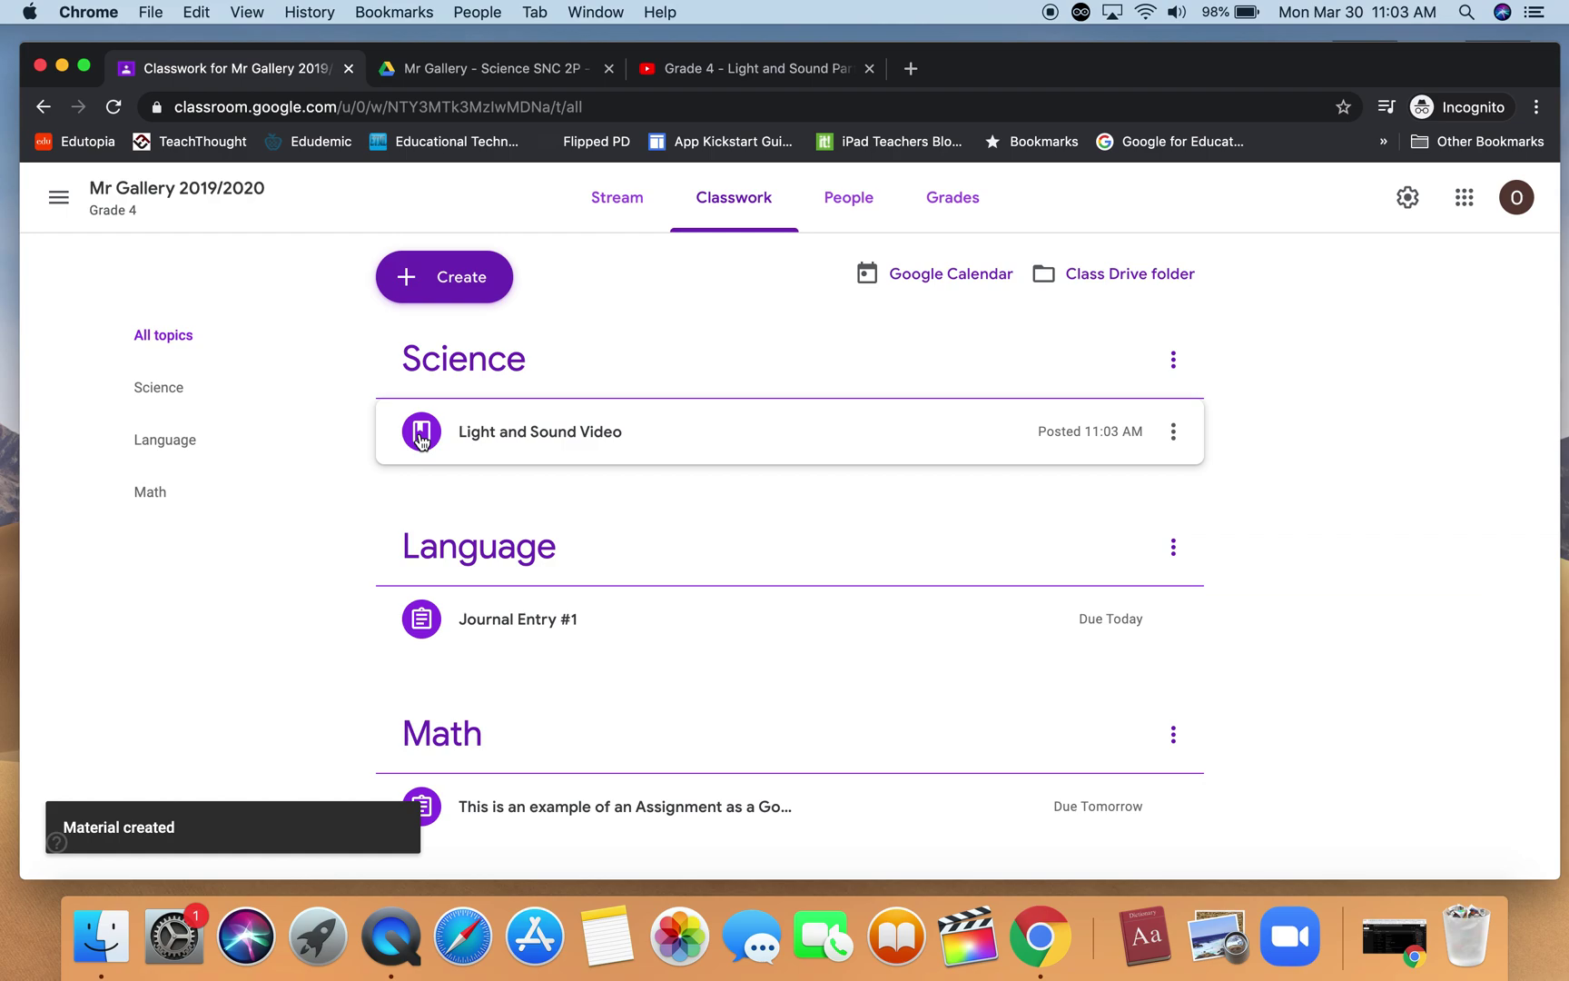
Create quiz assignment 'This is a quiz' with instructions 'Please Complete' and open its Blank Quiz form.
{"action": "left_click", "coordinate": [506, 300]}
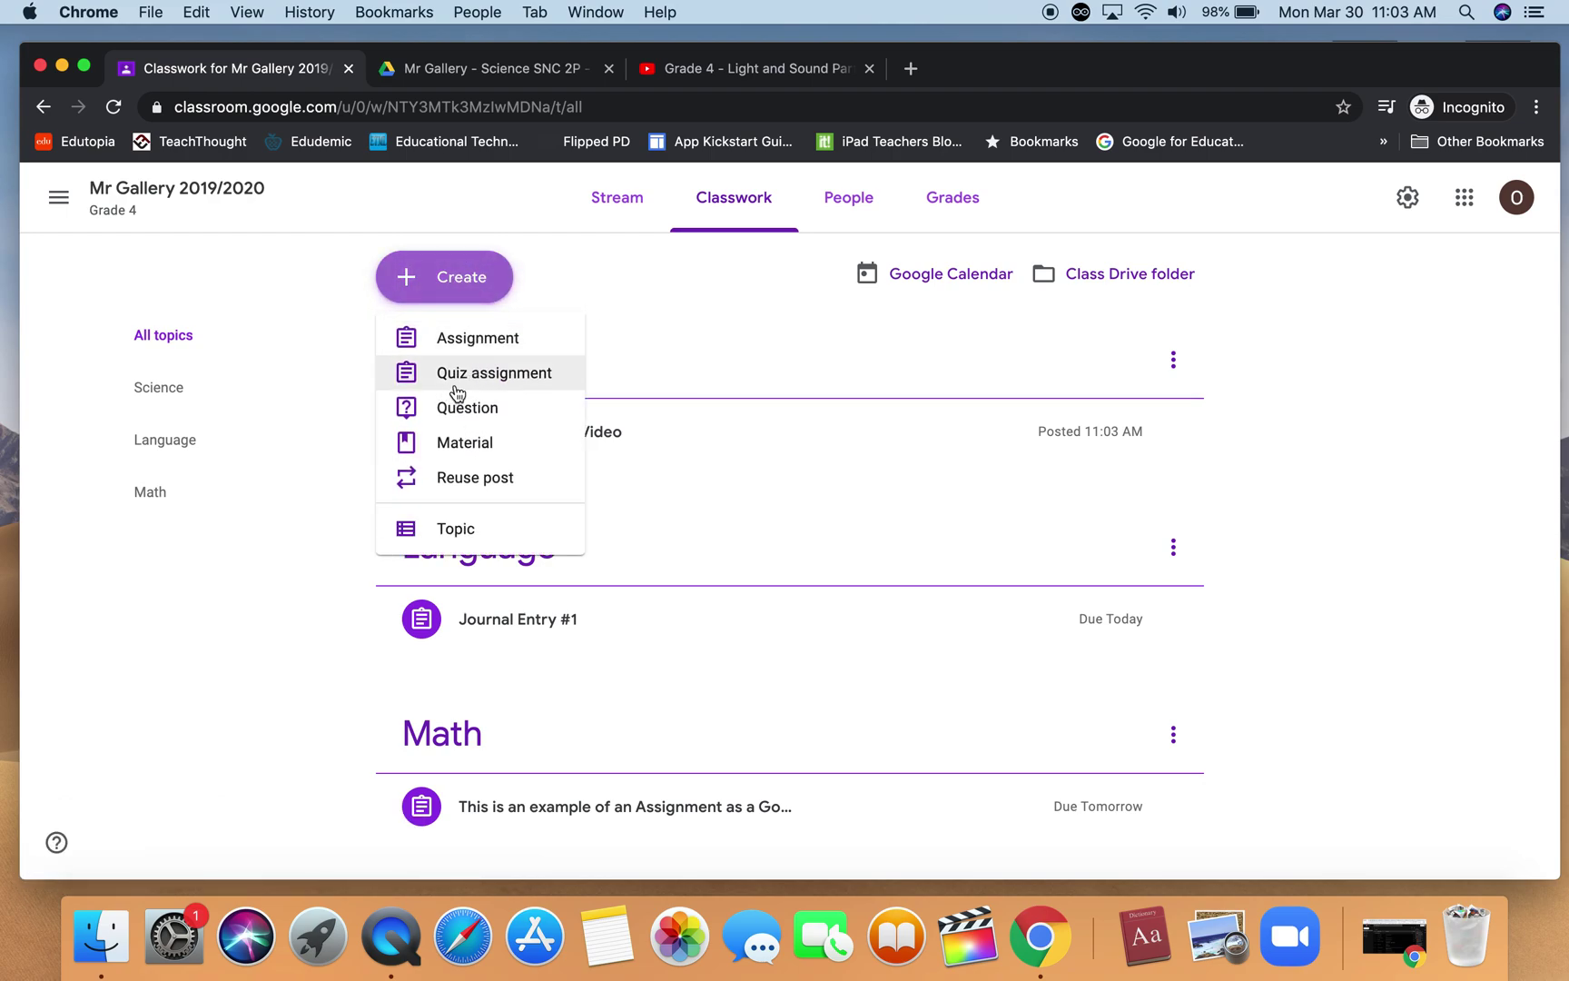
{"action": "left_click", "coordinate": [527, 378]}
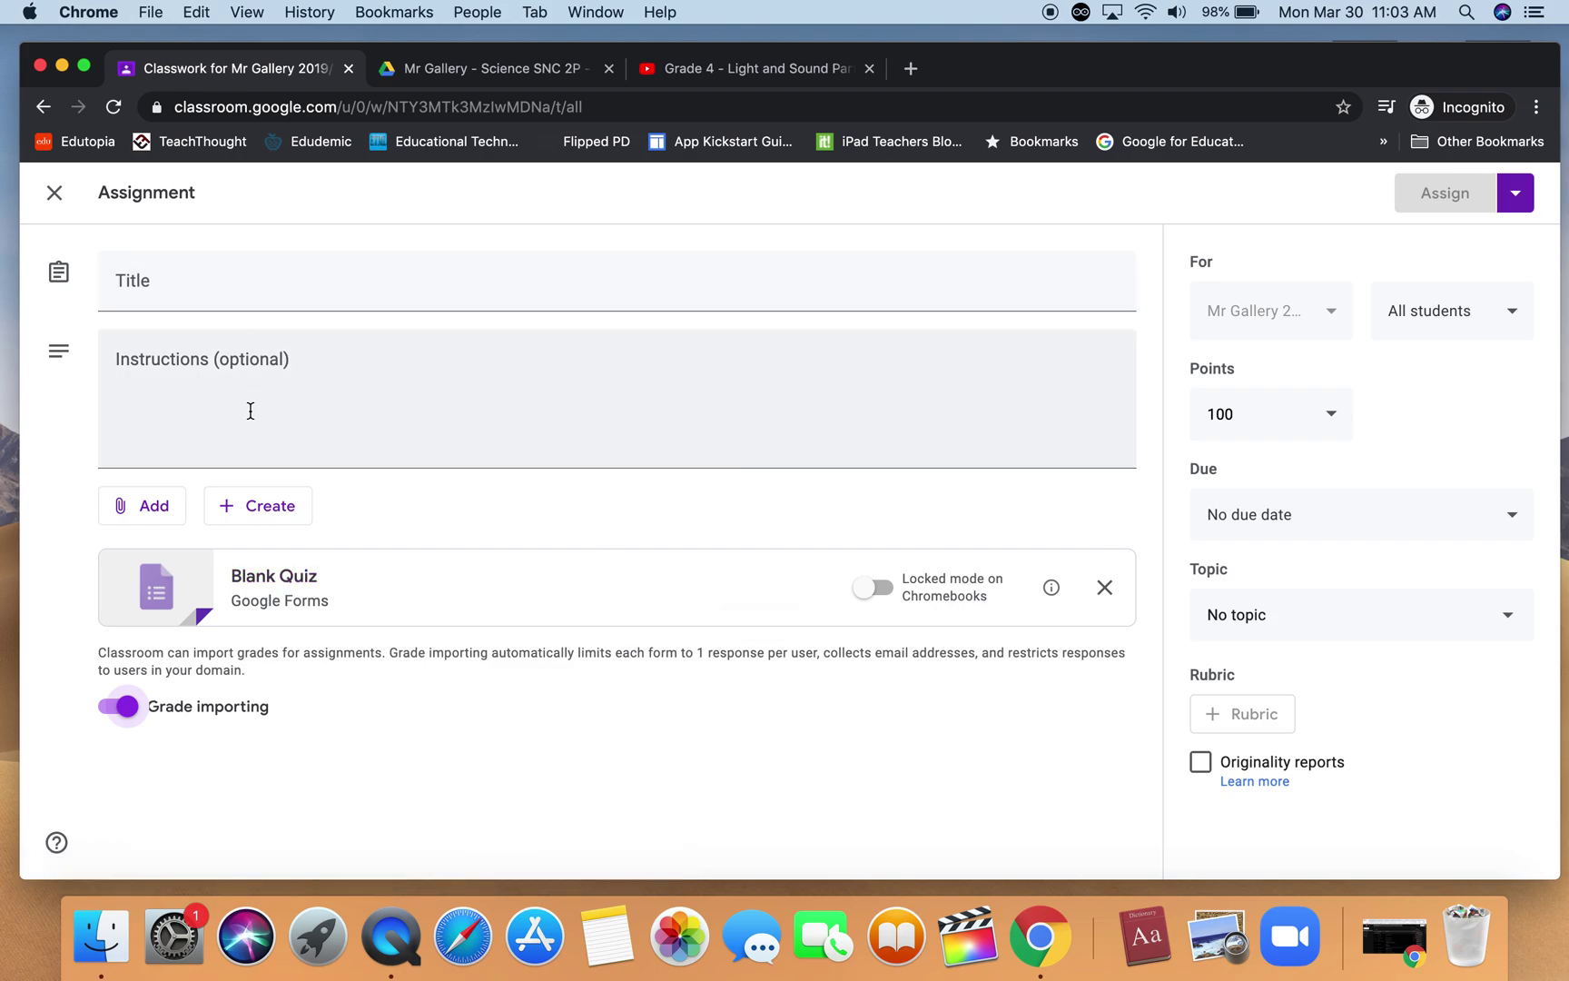
{"action": "left_click", "coordinate": [234, 283]}
{"action": "type", "text": "This is a"}
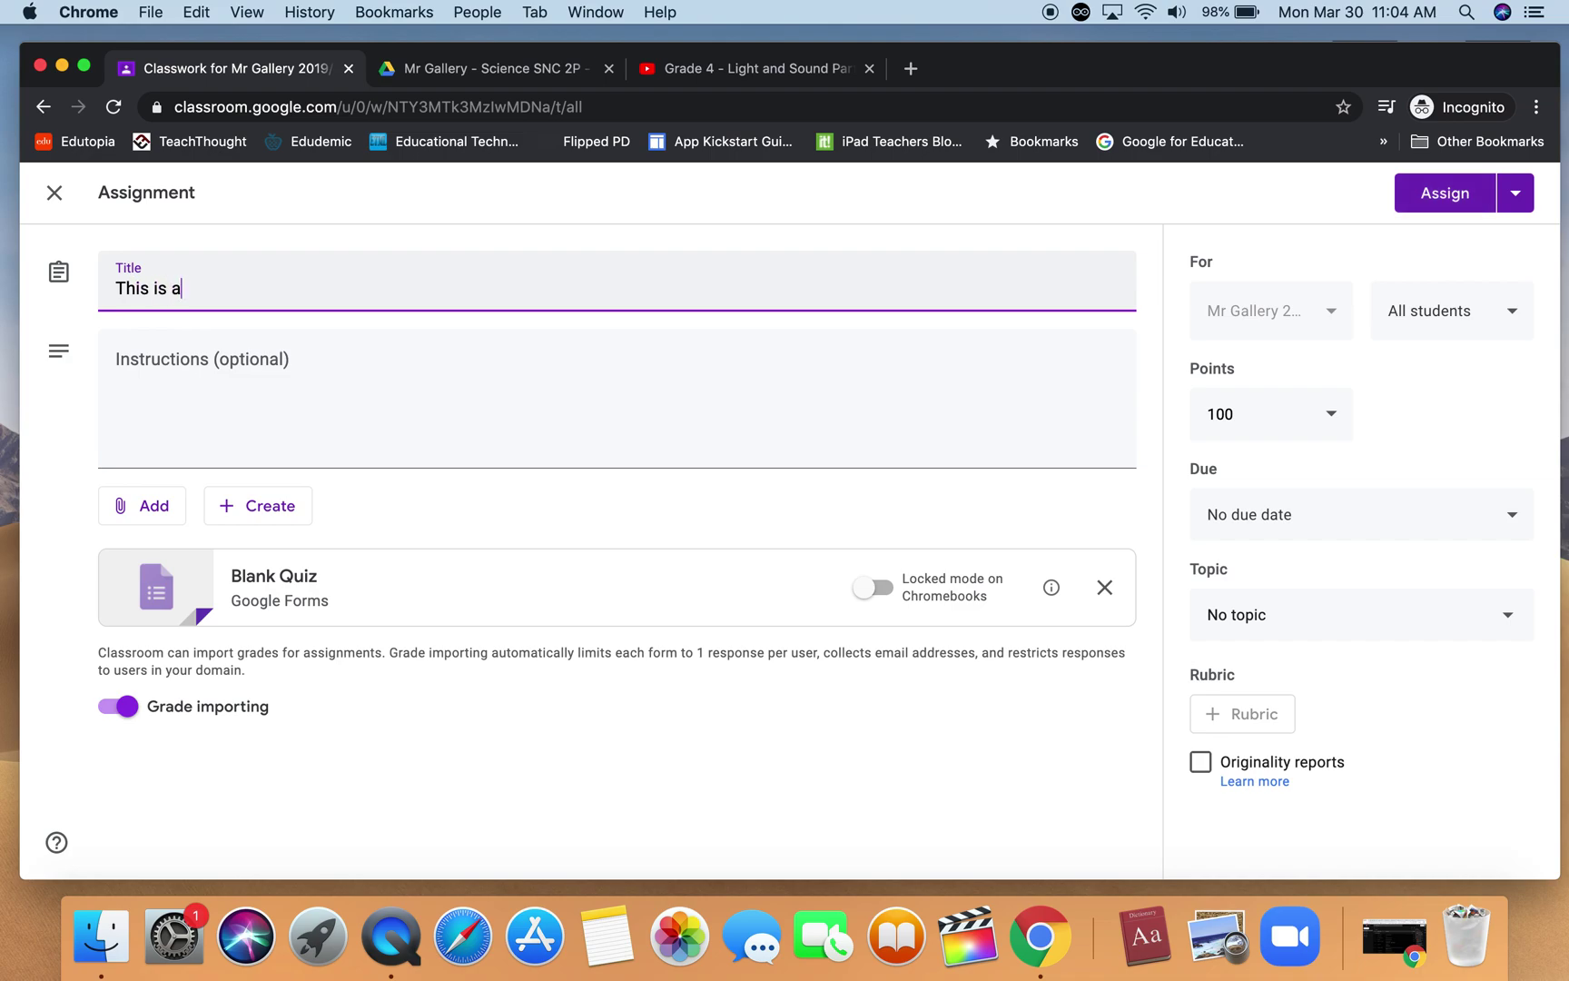
{"action": "type", "text": " quiz"}
{"action": "left_click", "coordinate": [232, 359]}
{"action": "type", "text": "Plea"}
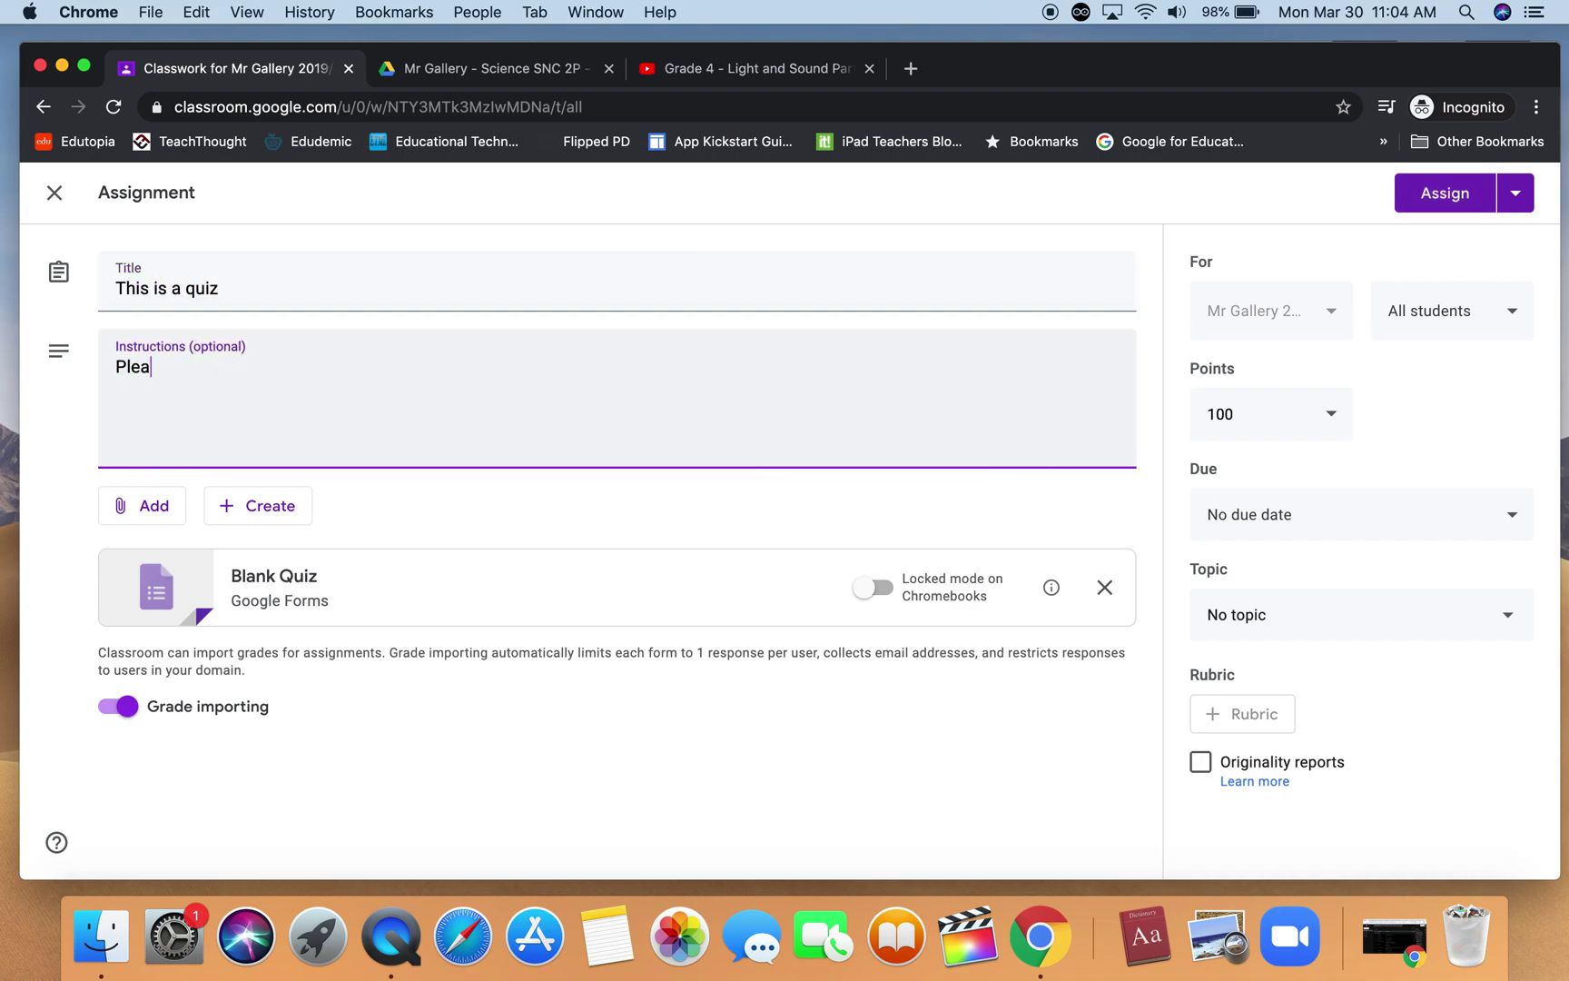
{"action": "type", "text": "se Complete"}
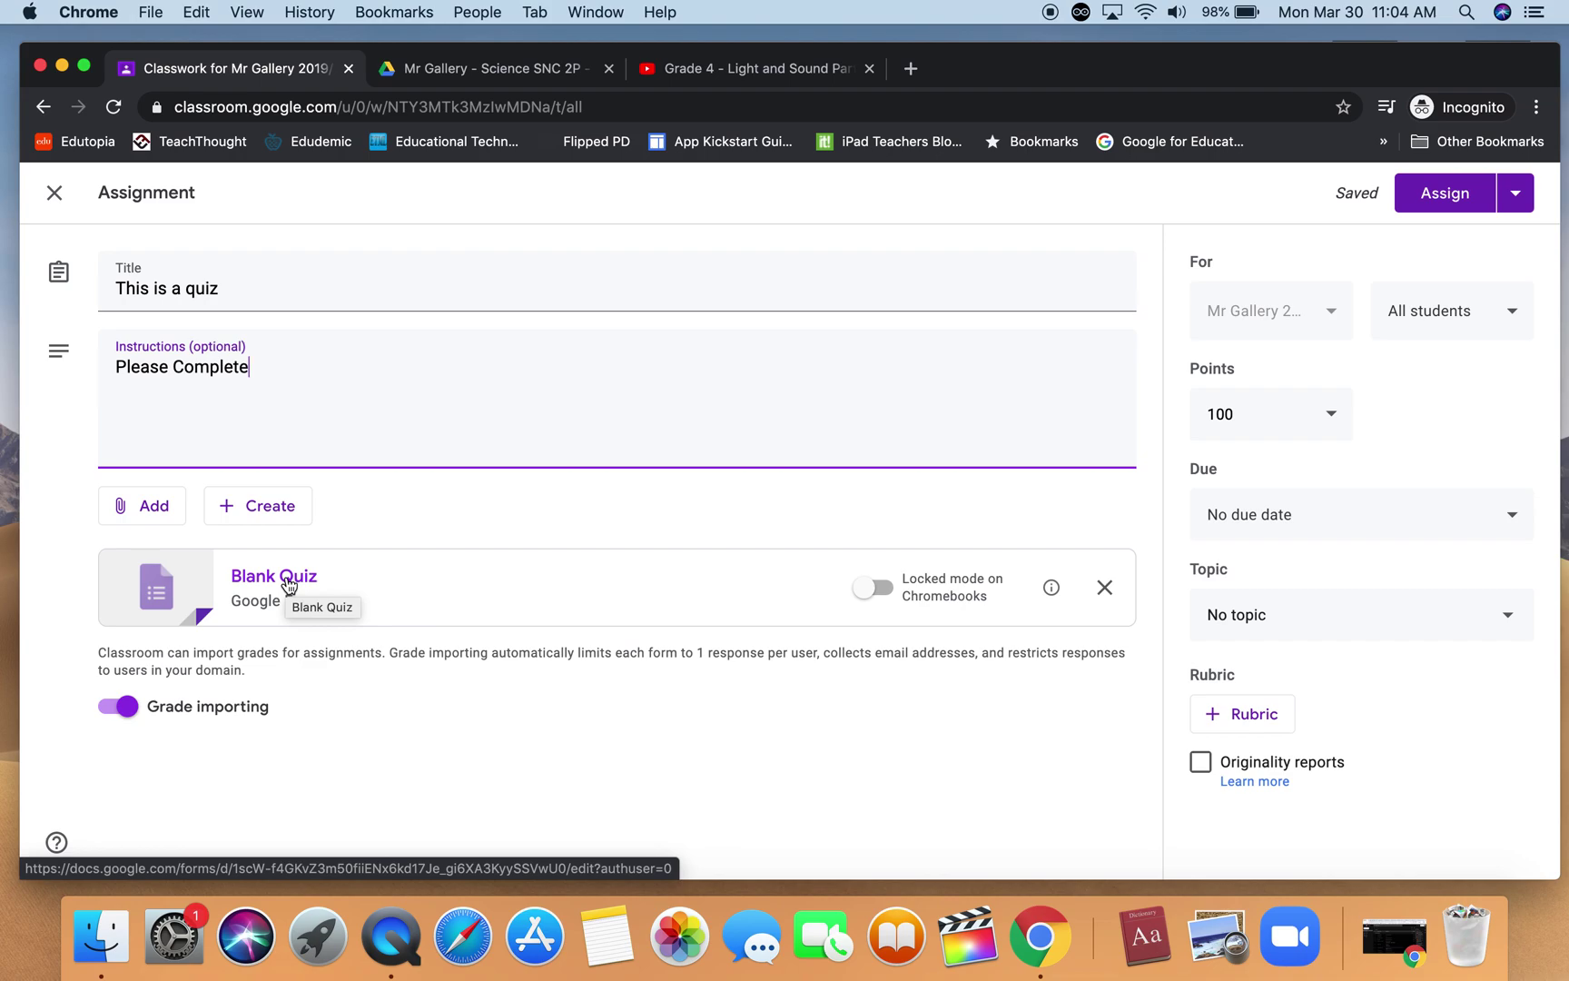
{"action": "left_click", "coordinate": [273, 576]}
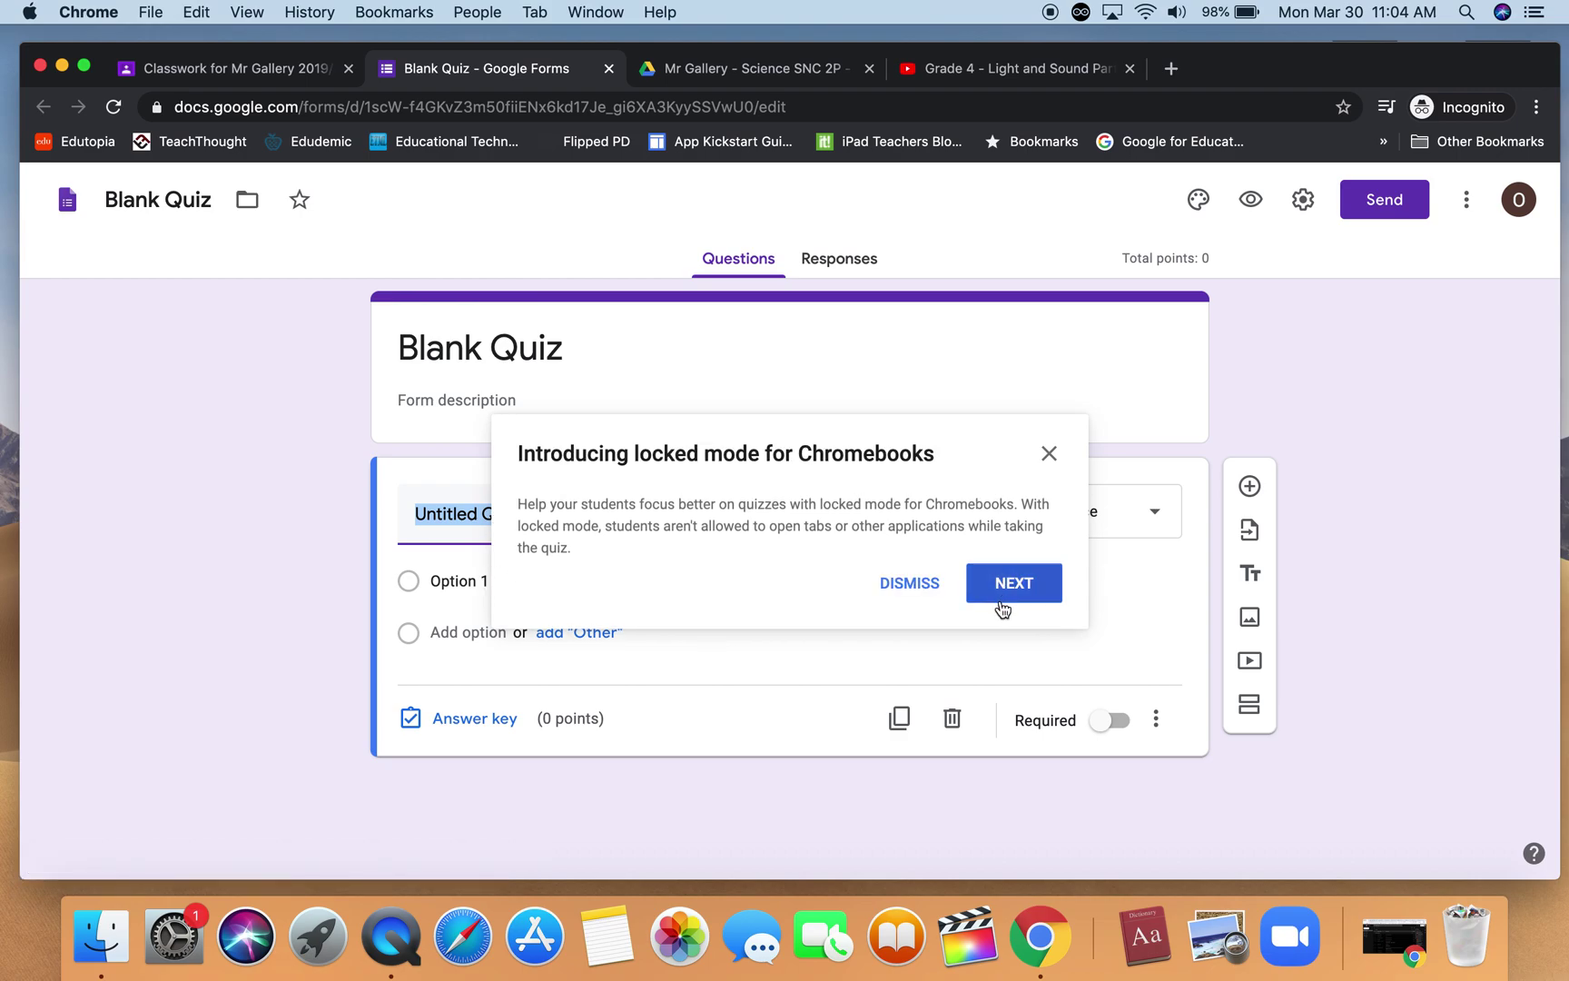
Dismiss the locked-mode popup and rename the form file from Blank Quiz to Reading.
{"action": "left_click", "coordinate": [1049, 454]}
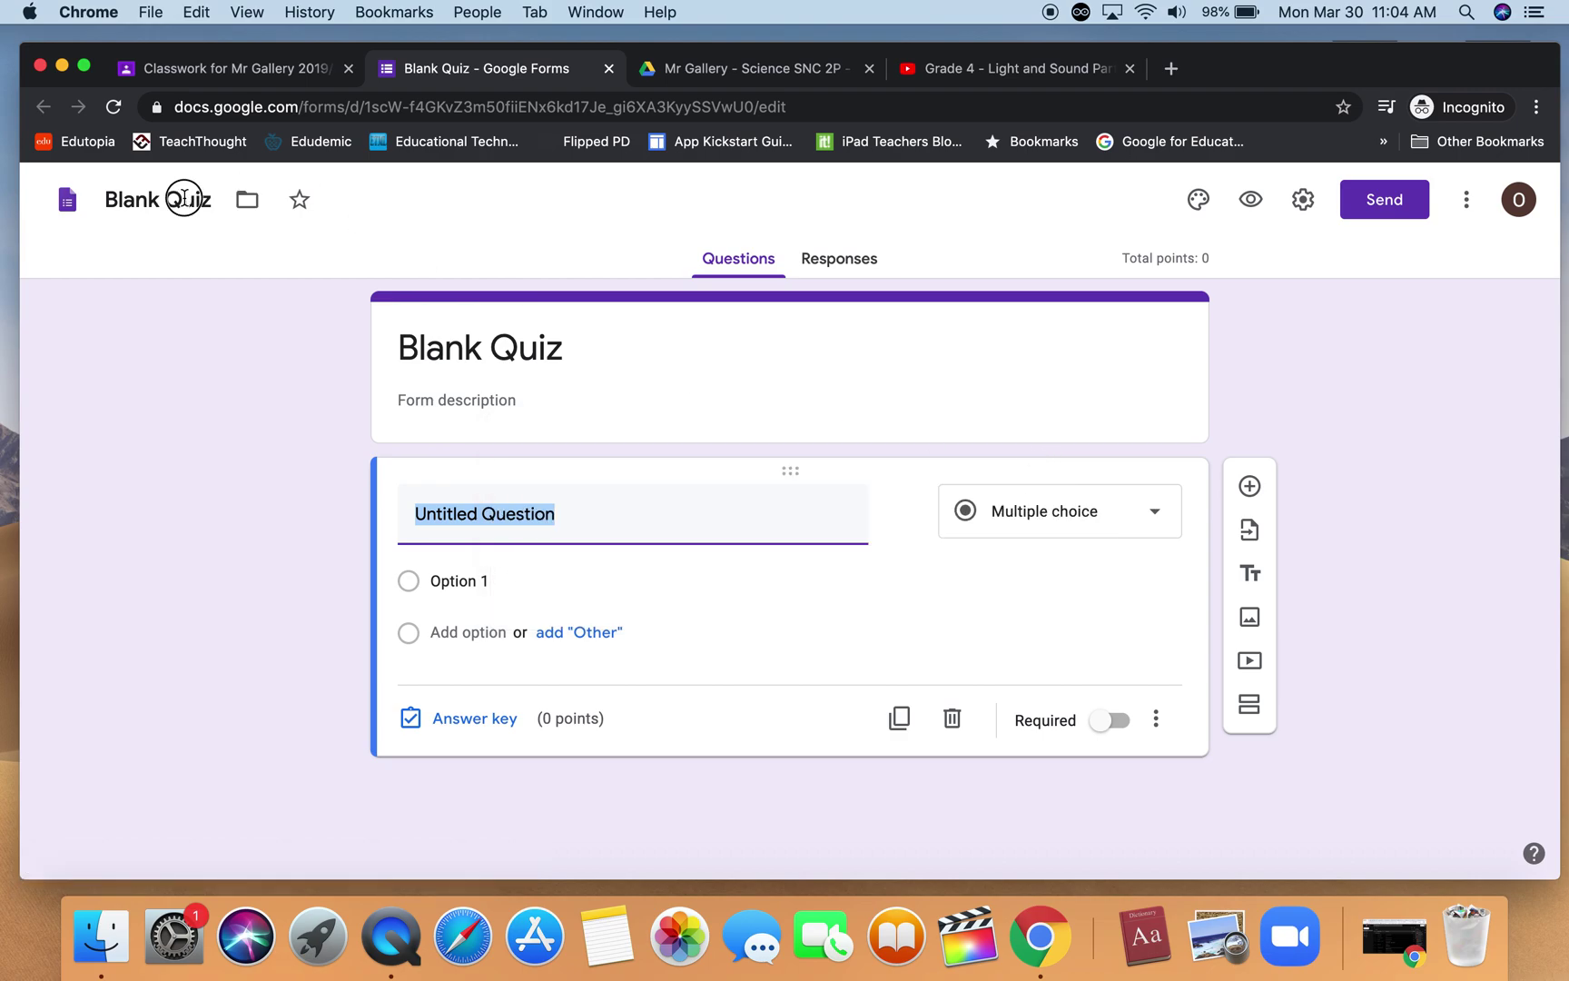
{"action": "left_click", "coordinate": [207, 197]}
{"action": "left_click_drag", "start_coordinate": [207, 197], "coordinate": [77, 207]}
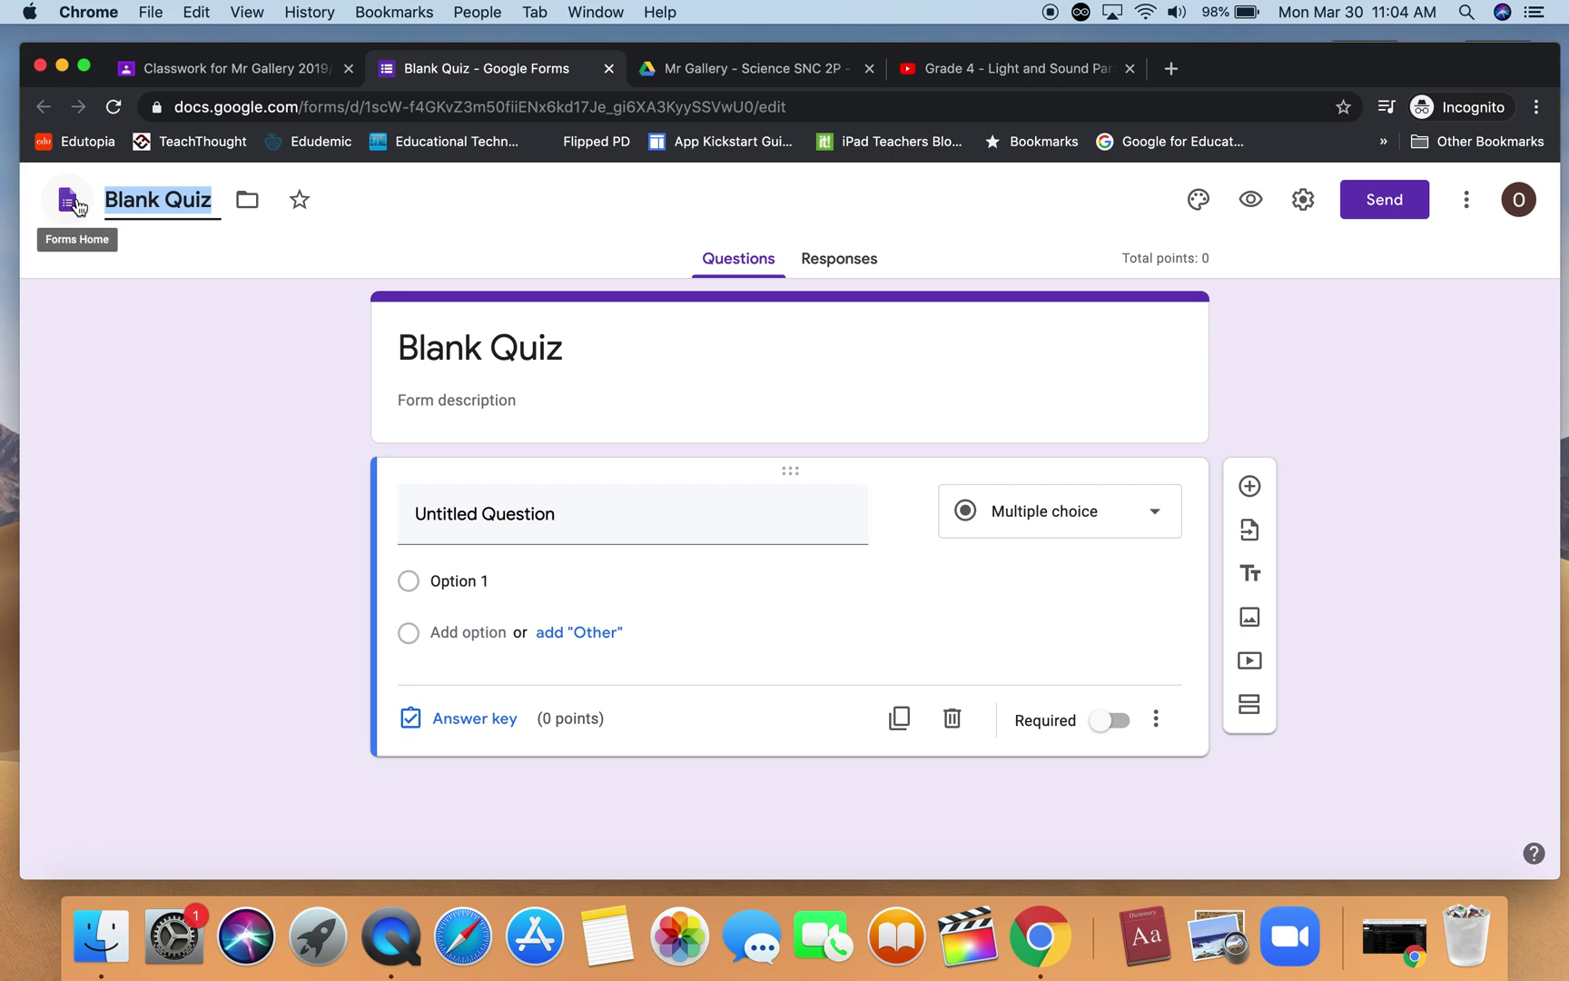
{"action": "type", "text": "Reading"}
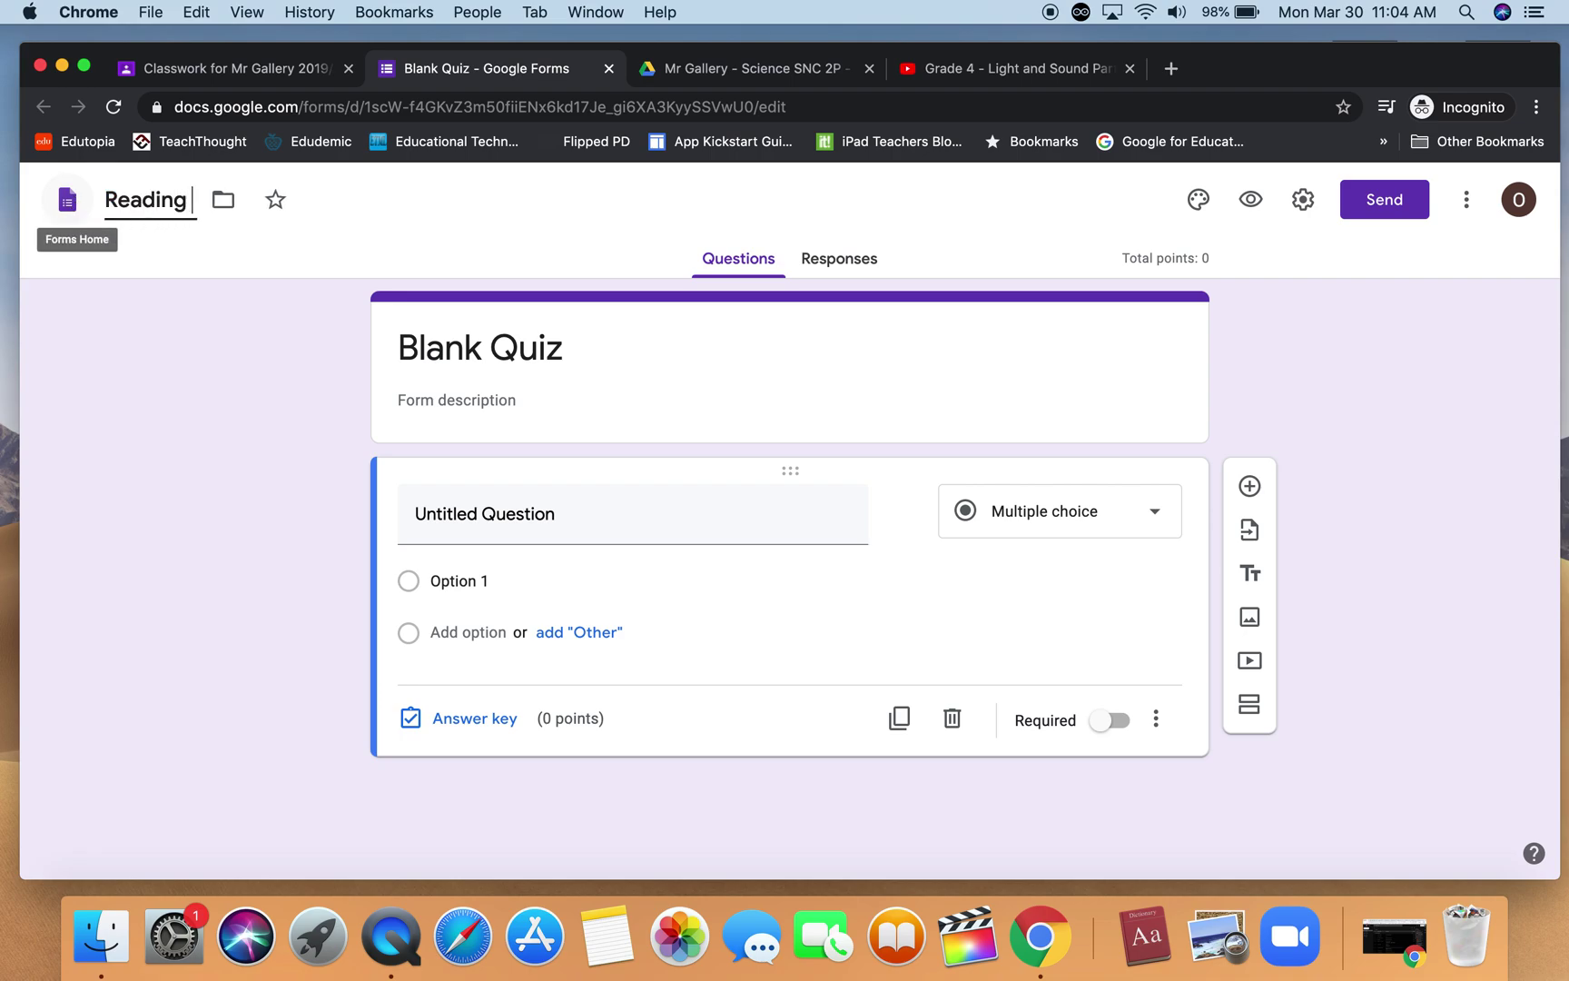
Change the form's heading from Blank Quiz to Reading.
{"action": "triple_click", "coordinate": [495, 345]}
{"action": "left_click", "coordinate": [589, 364]}
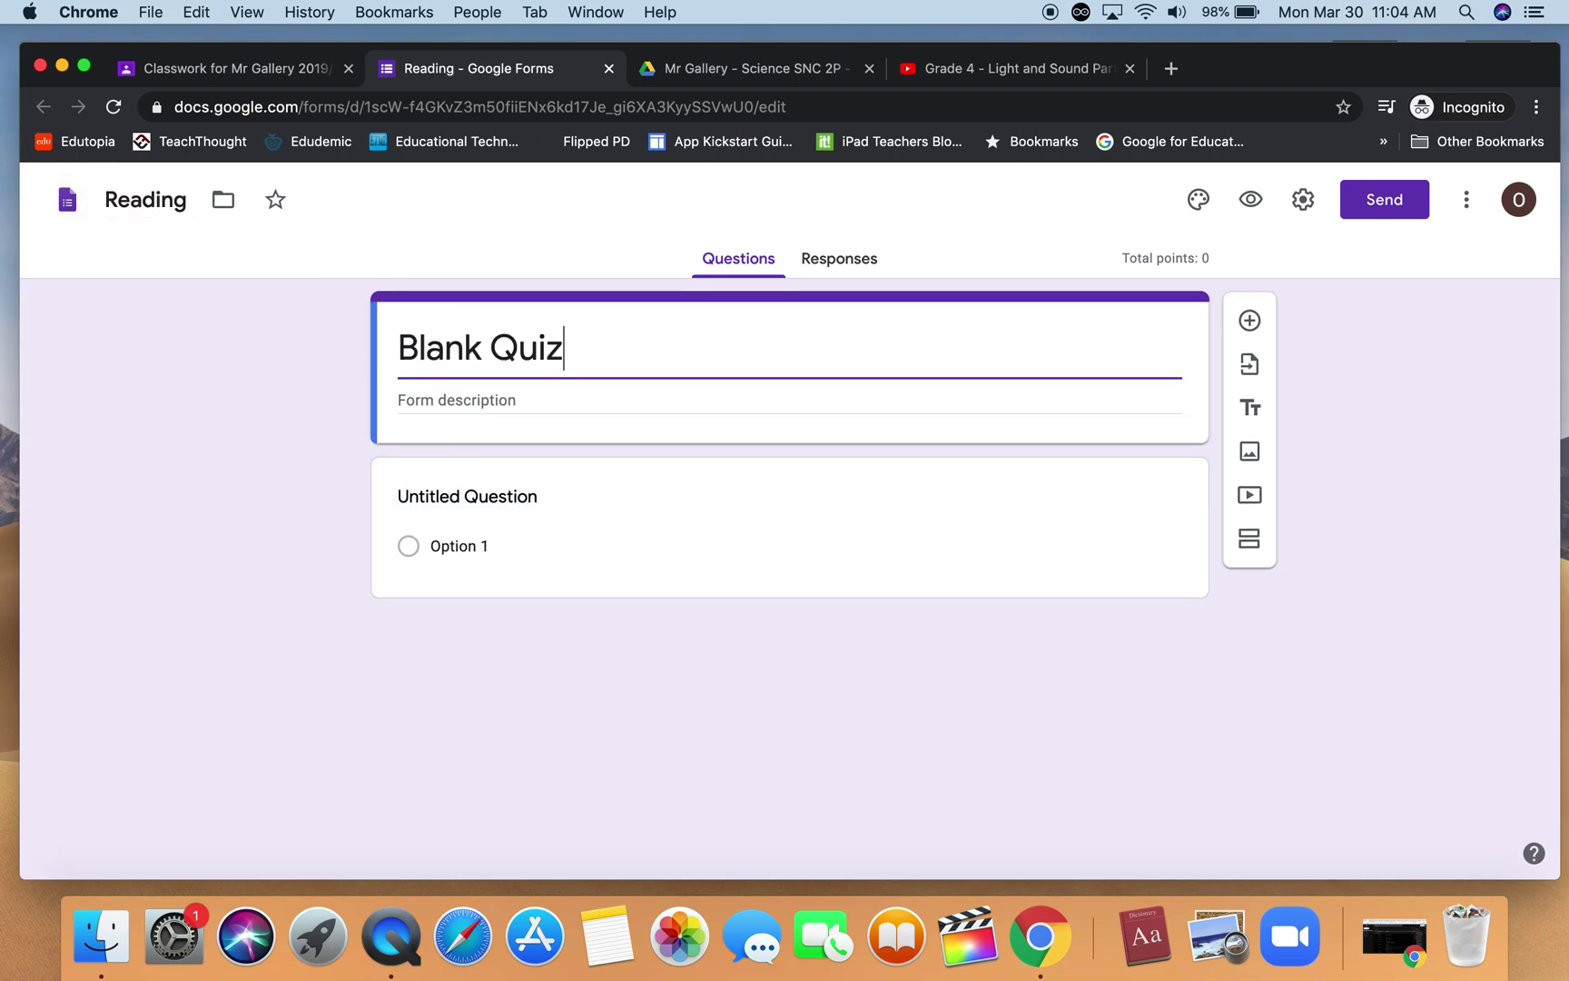
{"action": "type", "text": "eading"}
{"action": "key", "text": "BackSpace"}
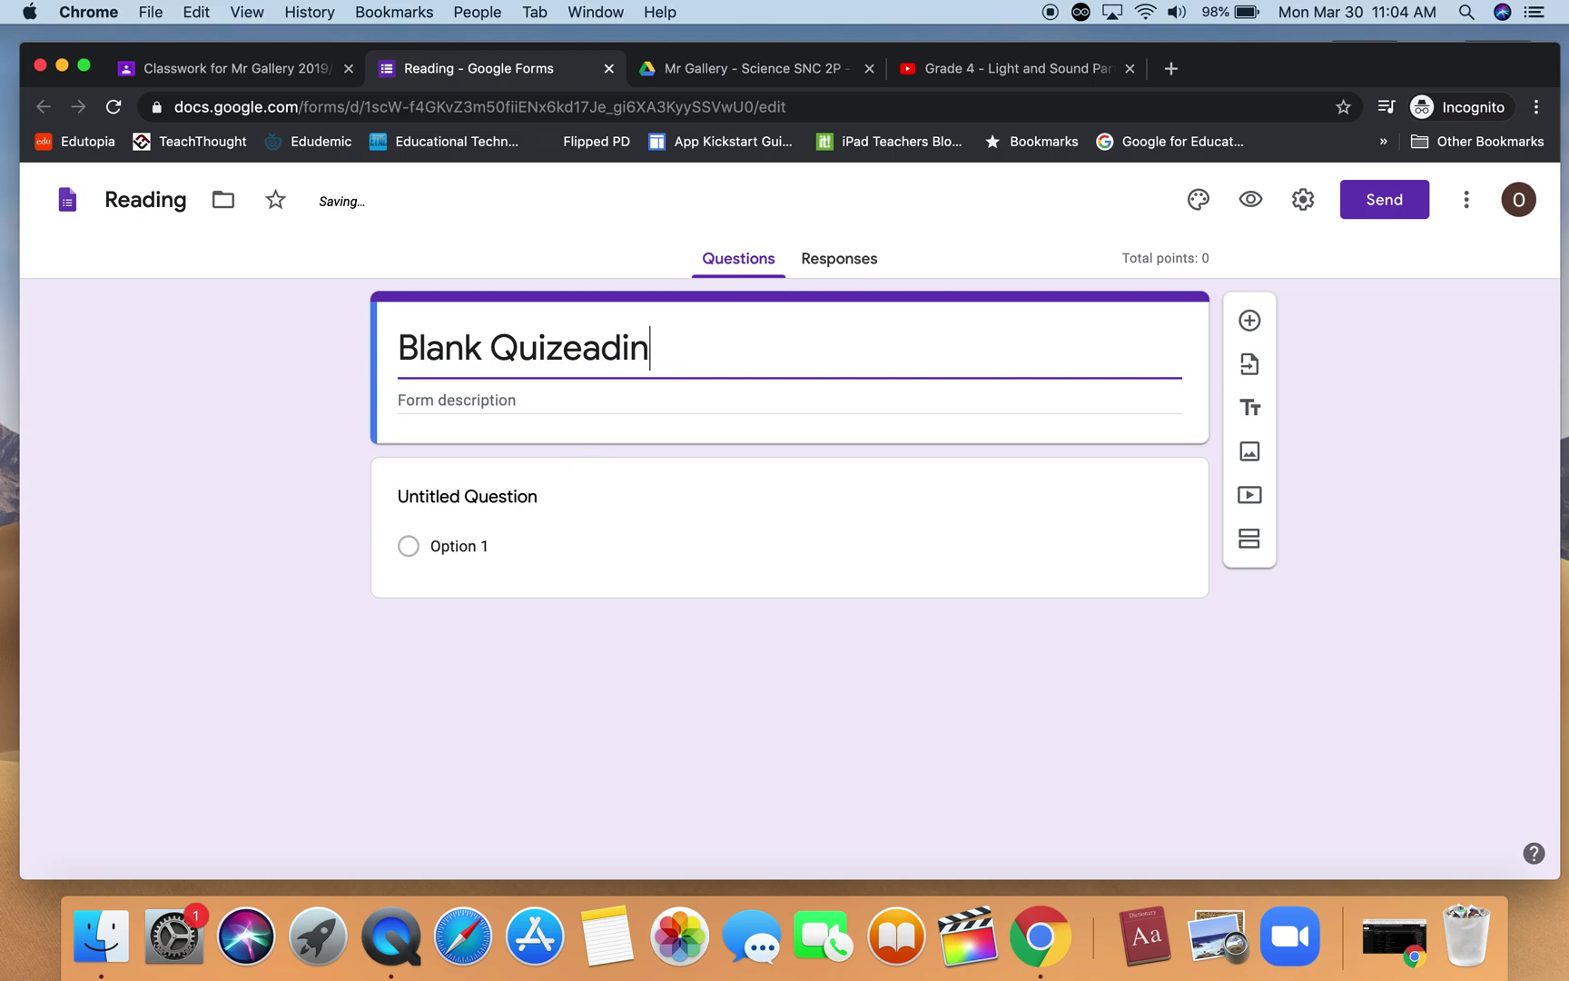
{"action": "key", "text": "BackSpace"}
{"action": "key", "text": "BackSpace"}
{"action": "key", "text": "BackSpace"}
{"action": "key", "text": "BackSpace"}
{"action": "key", "text": "BackSpace"}
{"action": "key", "text": "BackSpace"}
{"action": "key", "text": "BackSpace"}
{"action": "key", "text": "BackSpace"}
{"action": "key", "text": "BackSpace"}
{"action": "key", "text": "BackSpace"}
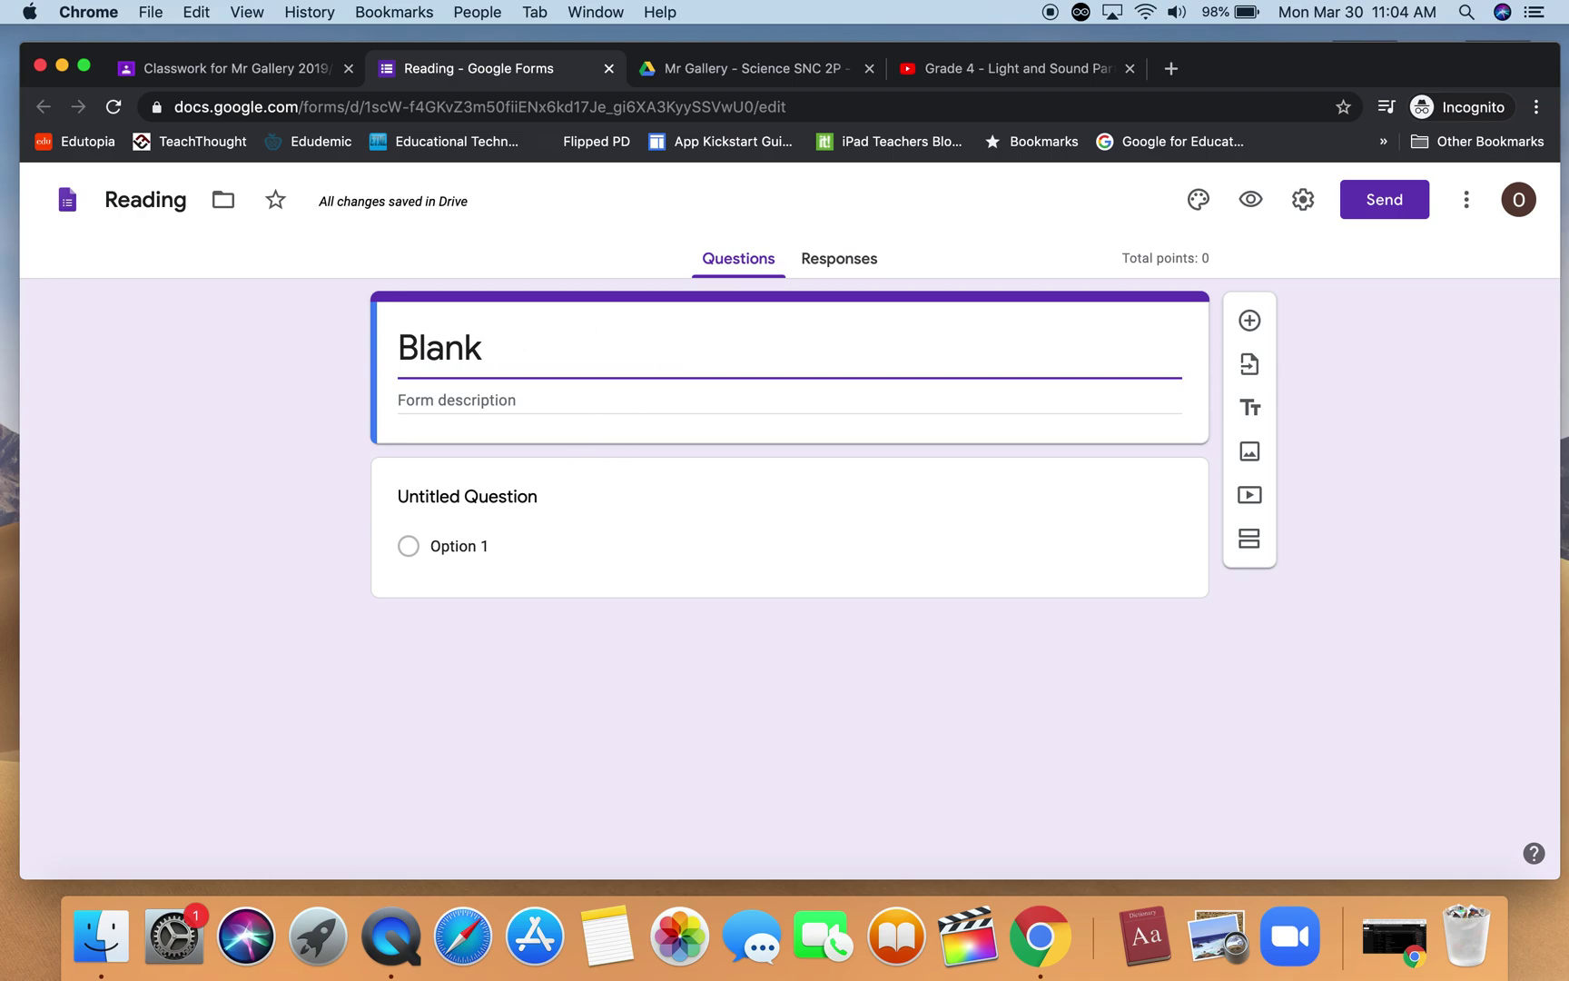
{"action": "key", "text": "BackSpace"}
{"action": "key", "text": "BackSpace"}
{"action": "key", "text": "BackSpace"}
{"action": "key", "text": "BackSpace"}
{"action": "key", "text": "BackSpace"}
{"action": "type", "text": "Reading"}
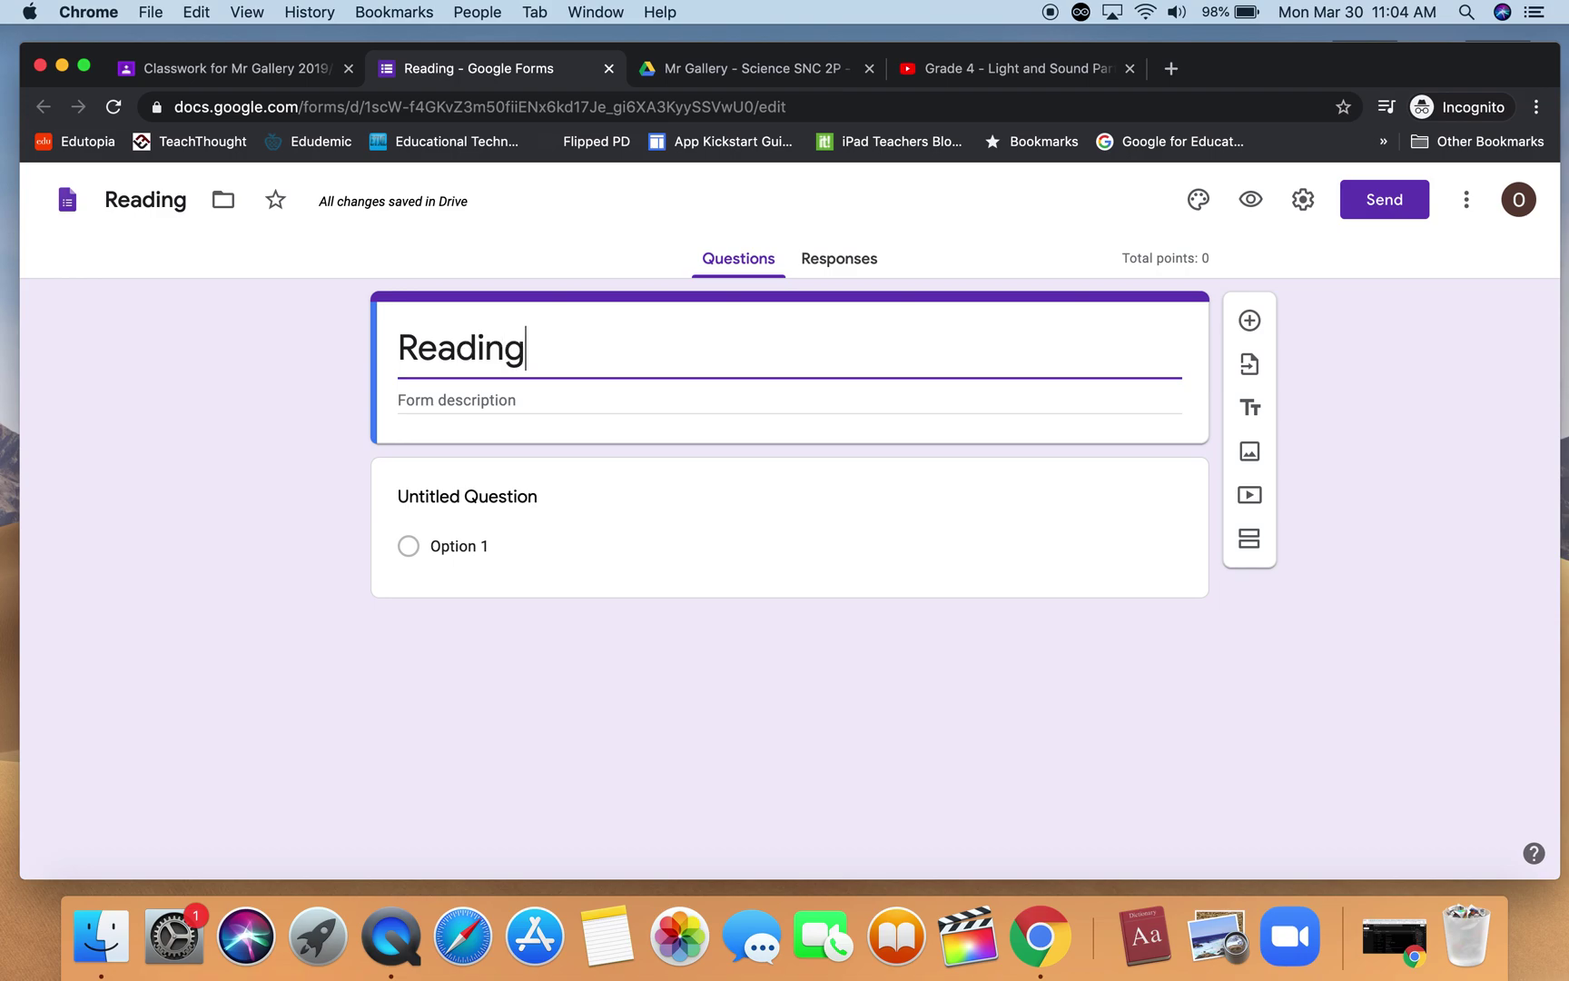
{"action": "left_click", "coordinate": [515, 502]}
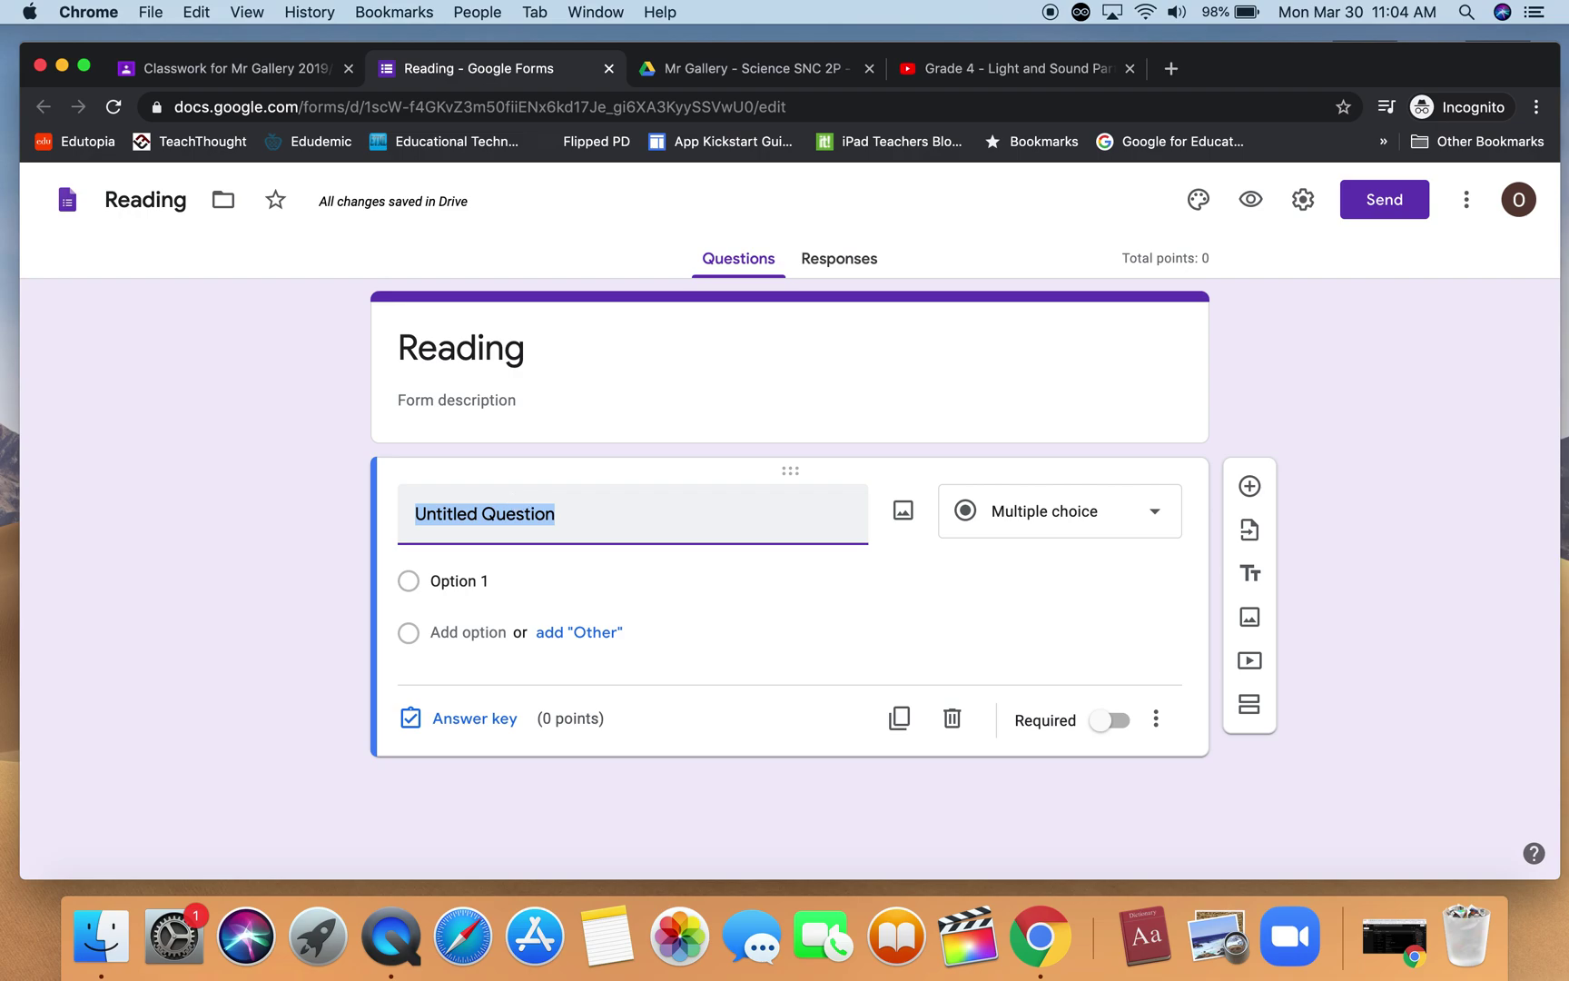
Make the first question 'Do you like to read?' with options Yes and No.
{"action": "type", "text": "Do you like to"}
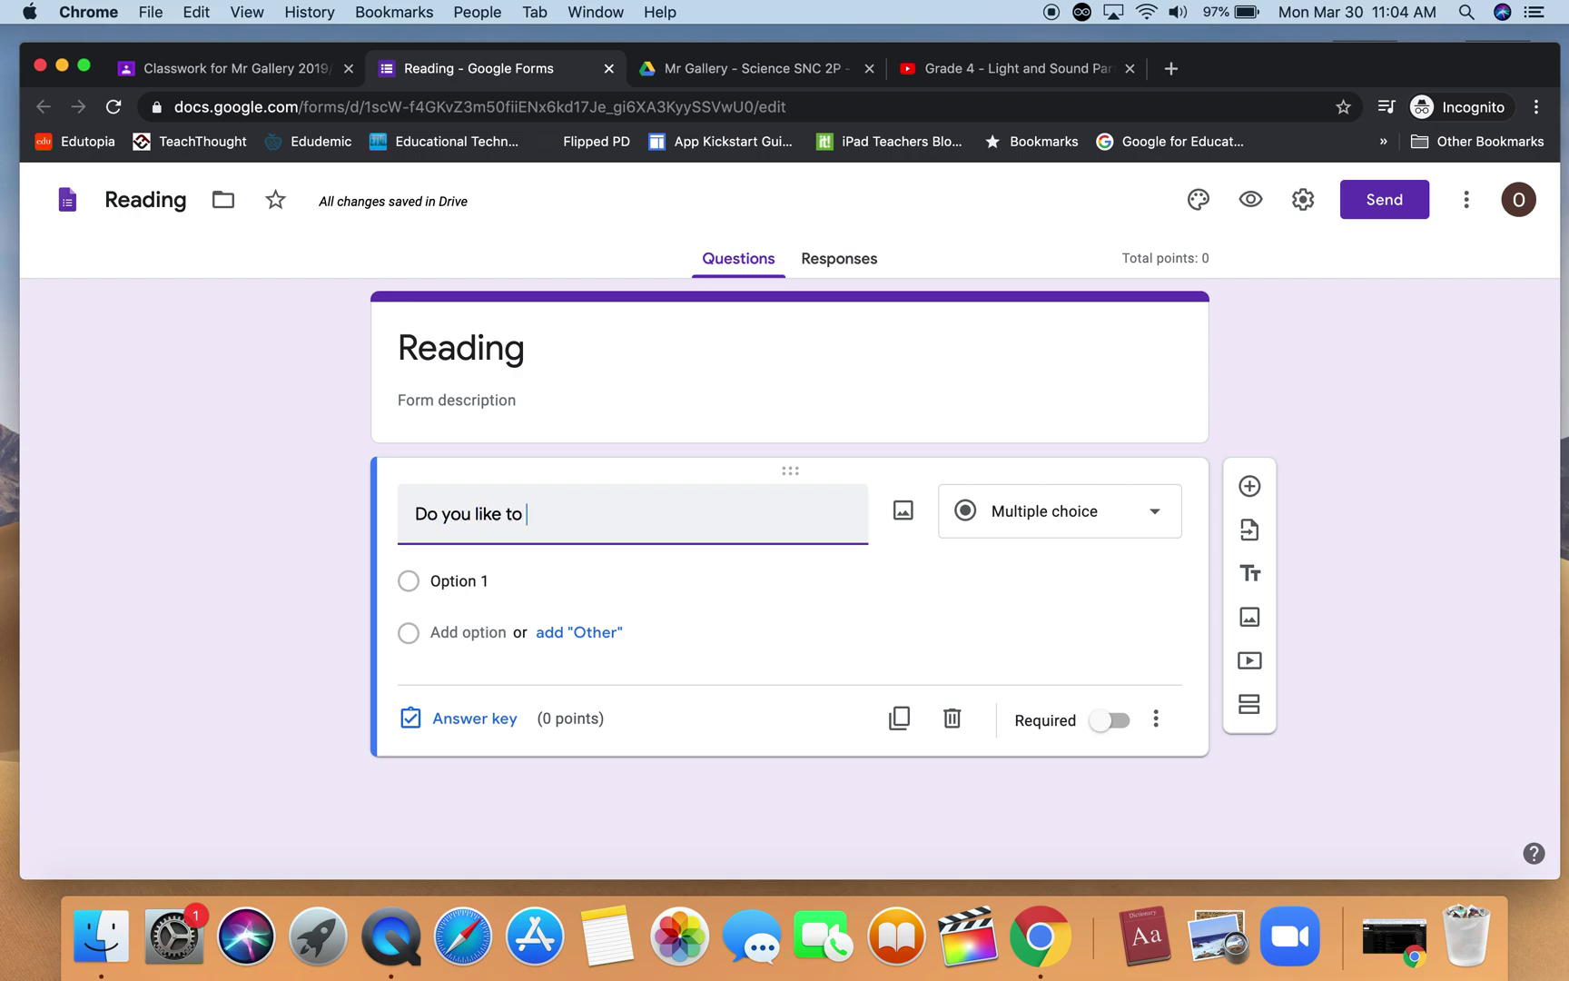
{"action": "type", "text": " read?"}
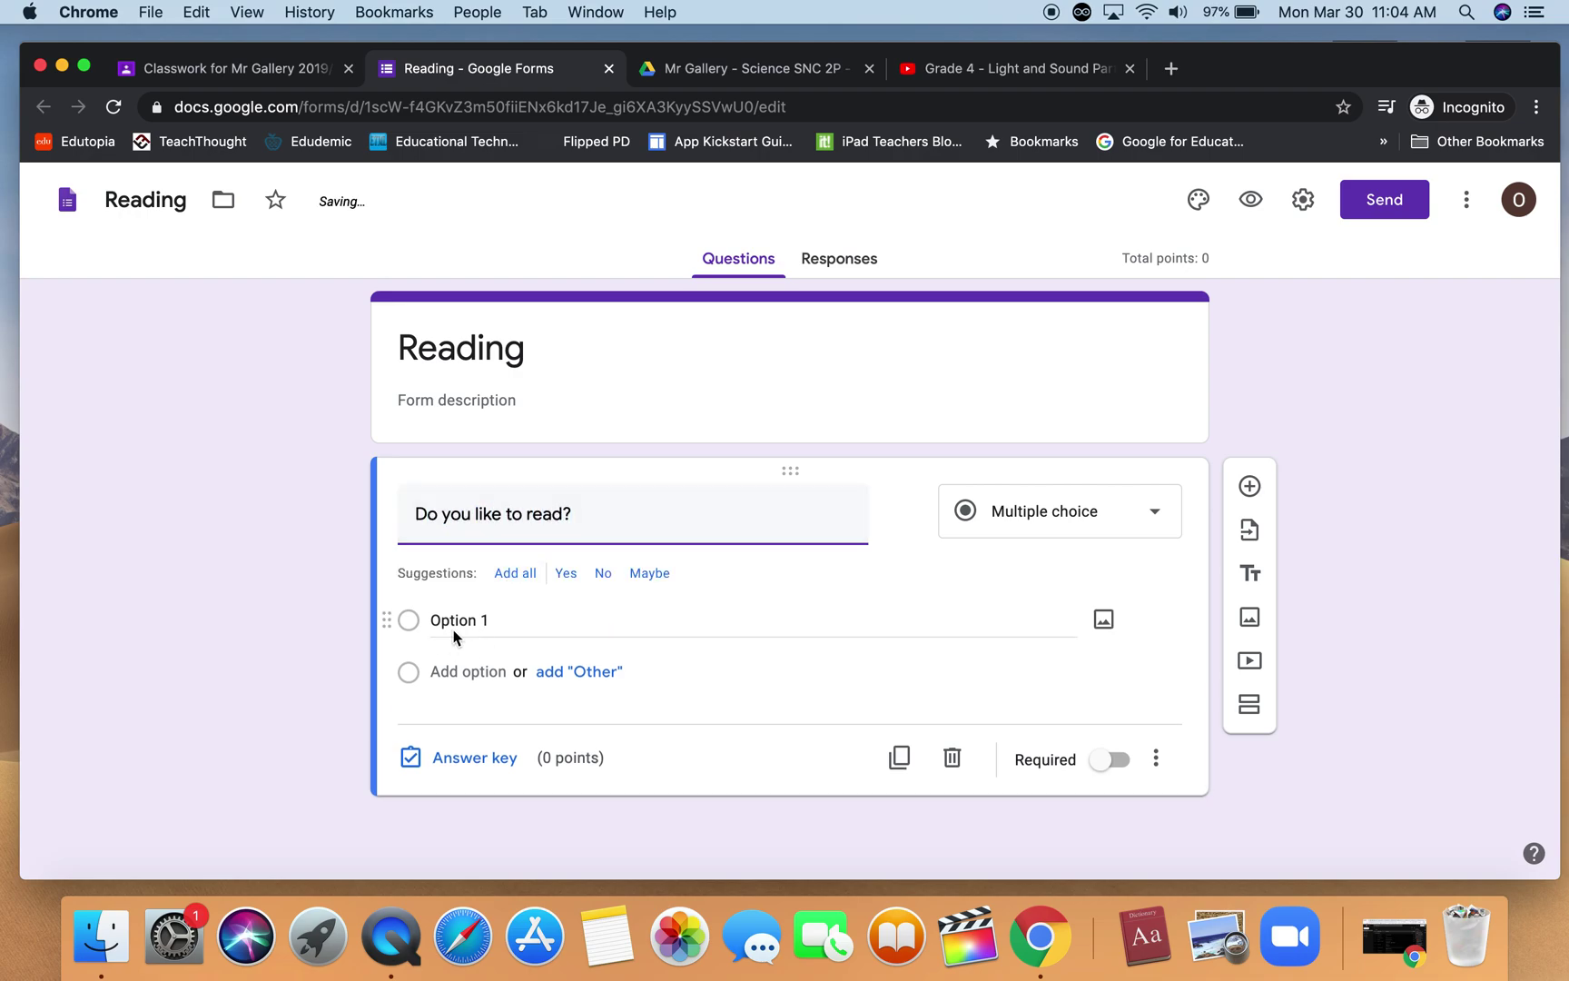
{"action": "left_click", "coordinate": [467, 621]}
{"action": "type", "text": "Tes"}
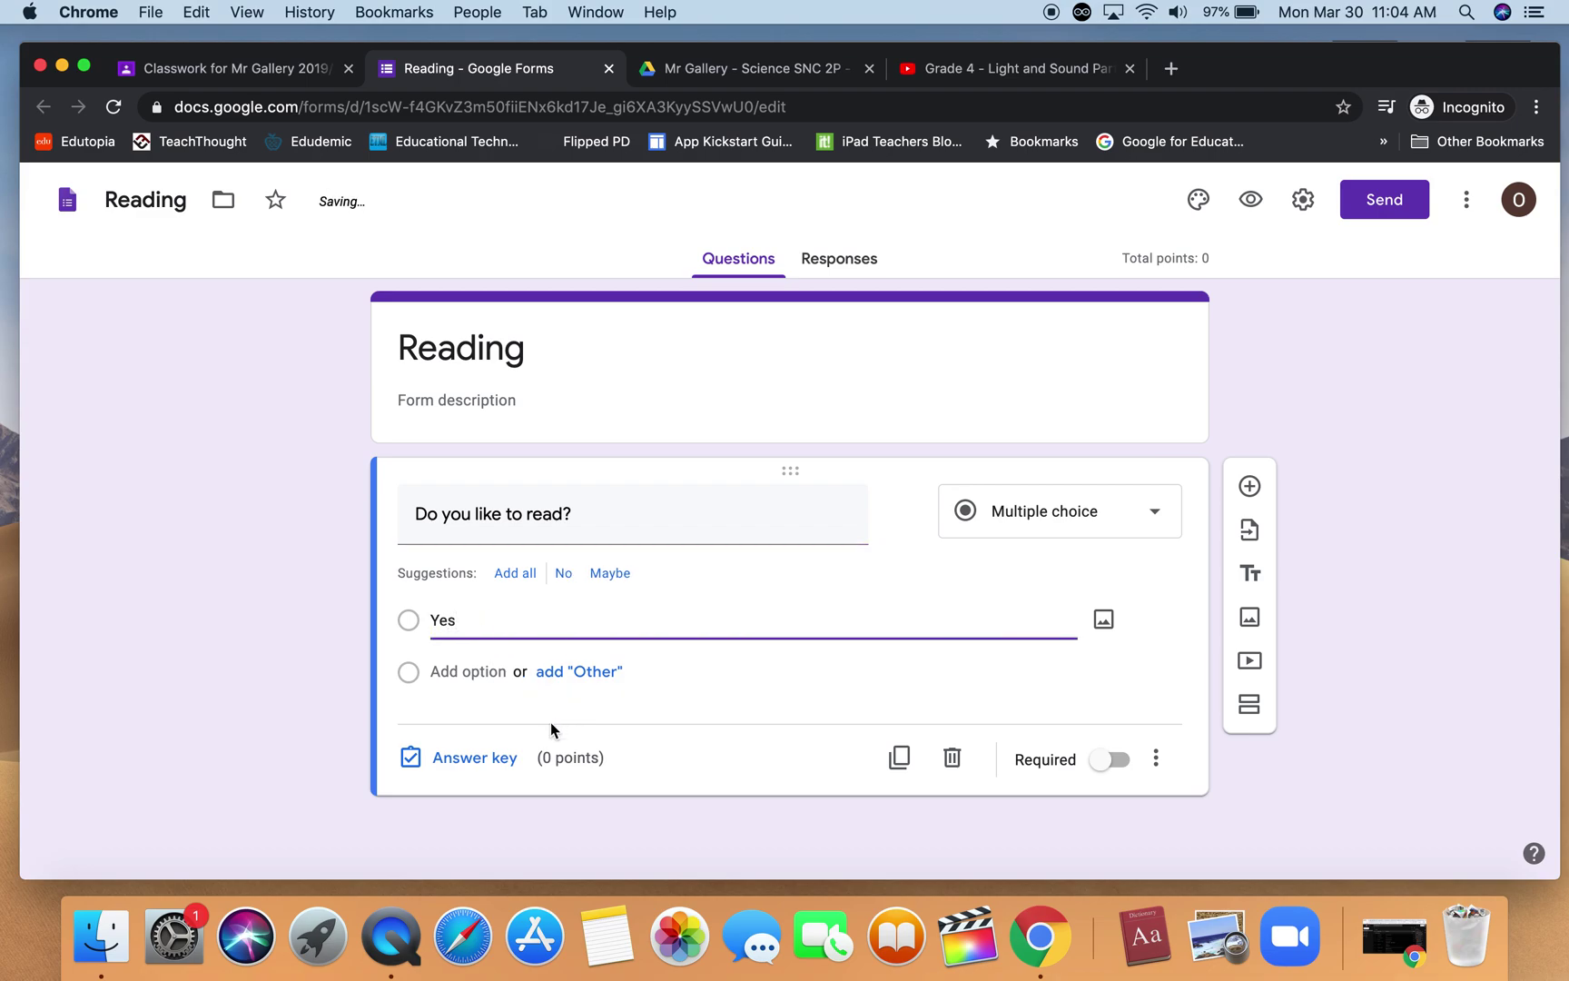
{"action": "left_click", "coordinate": [469, 673]}
{"action": "type", "text": "No"}
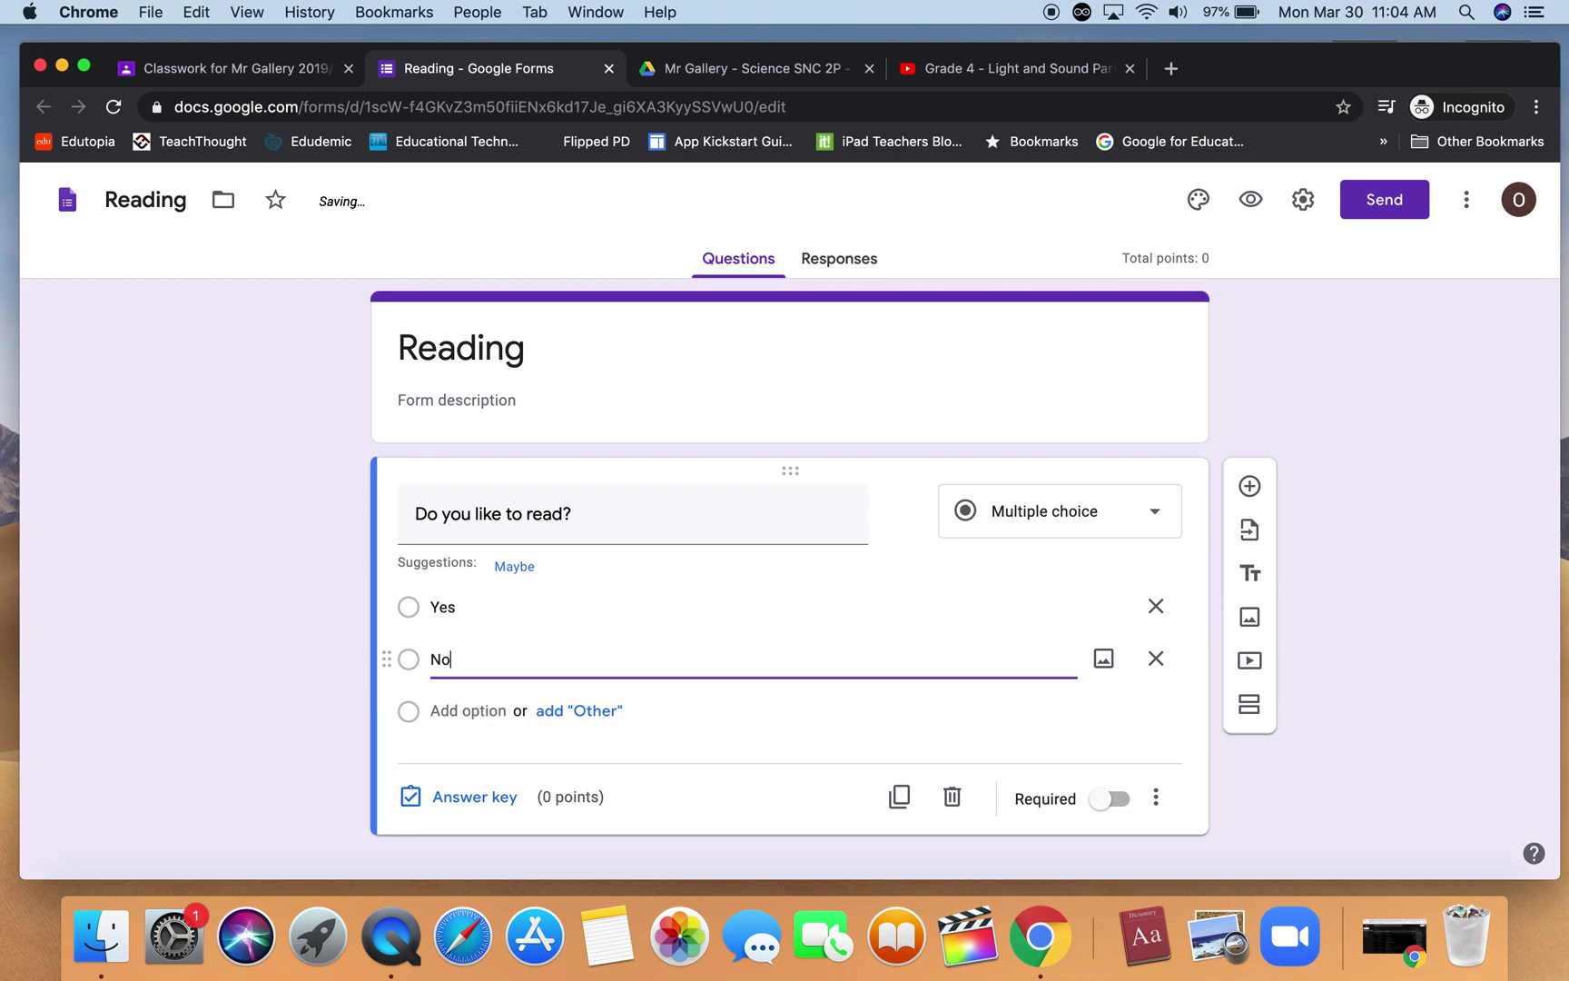
{"action": "scroll", "coordinate": [817, 648], "scroll_direction": "down", "scroll_amount": 1}
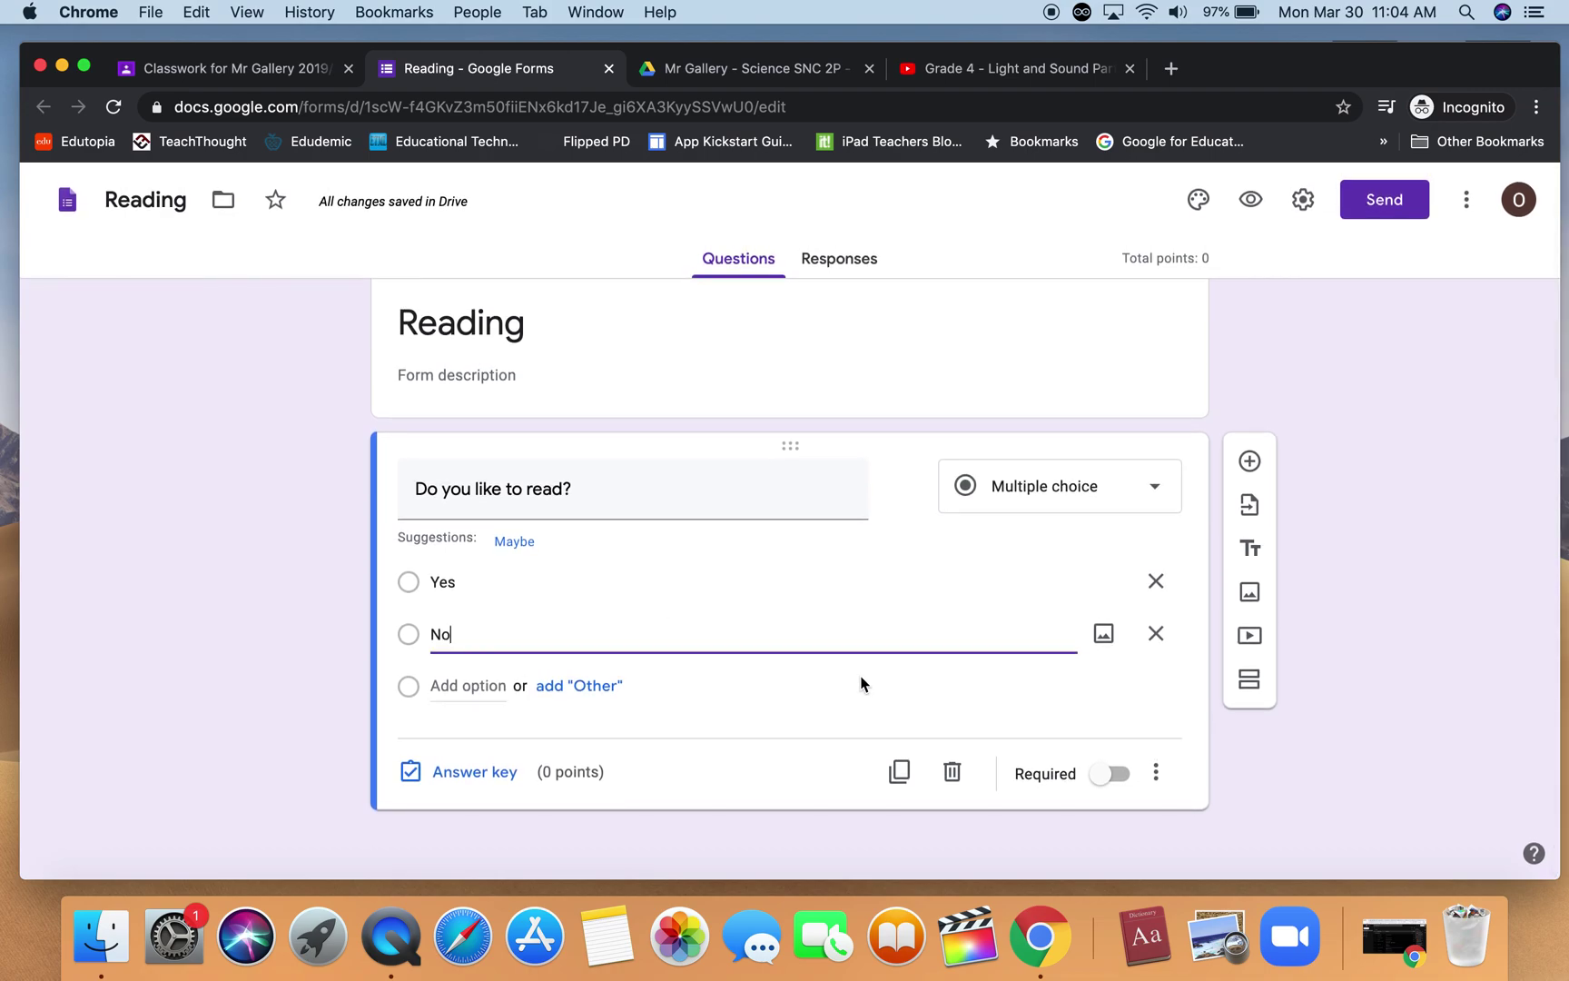
Add a short-answer question 'What is your favourite book?'.
{"action": "left_click", "coordinate": [1249, 461]}
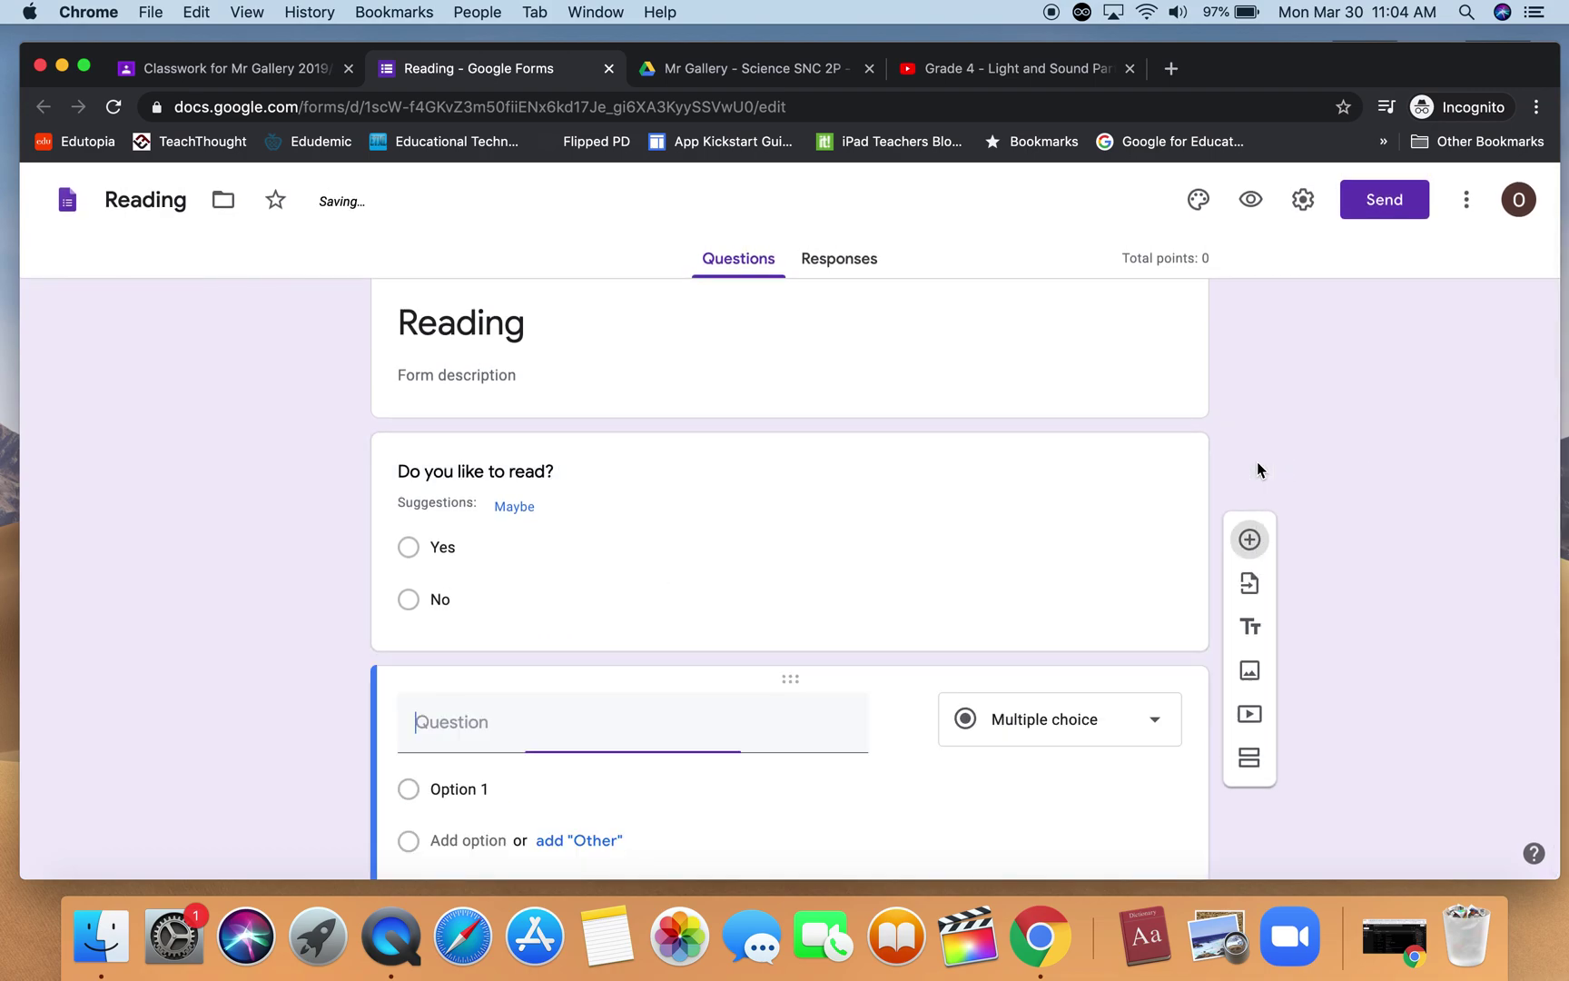
{"action": "type", "text": "What is "}
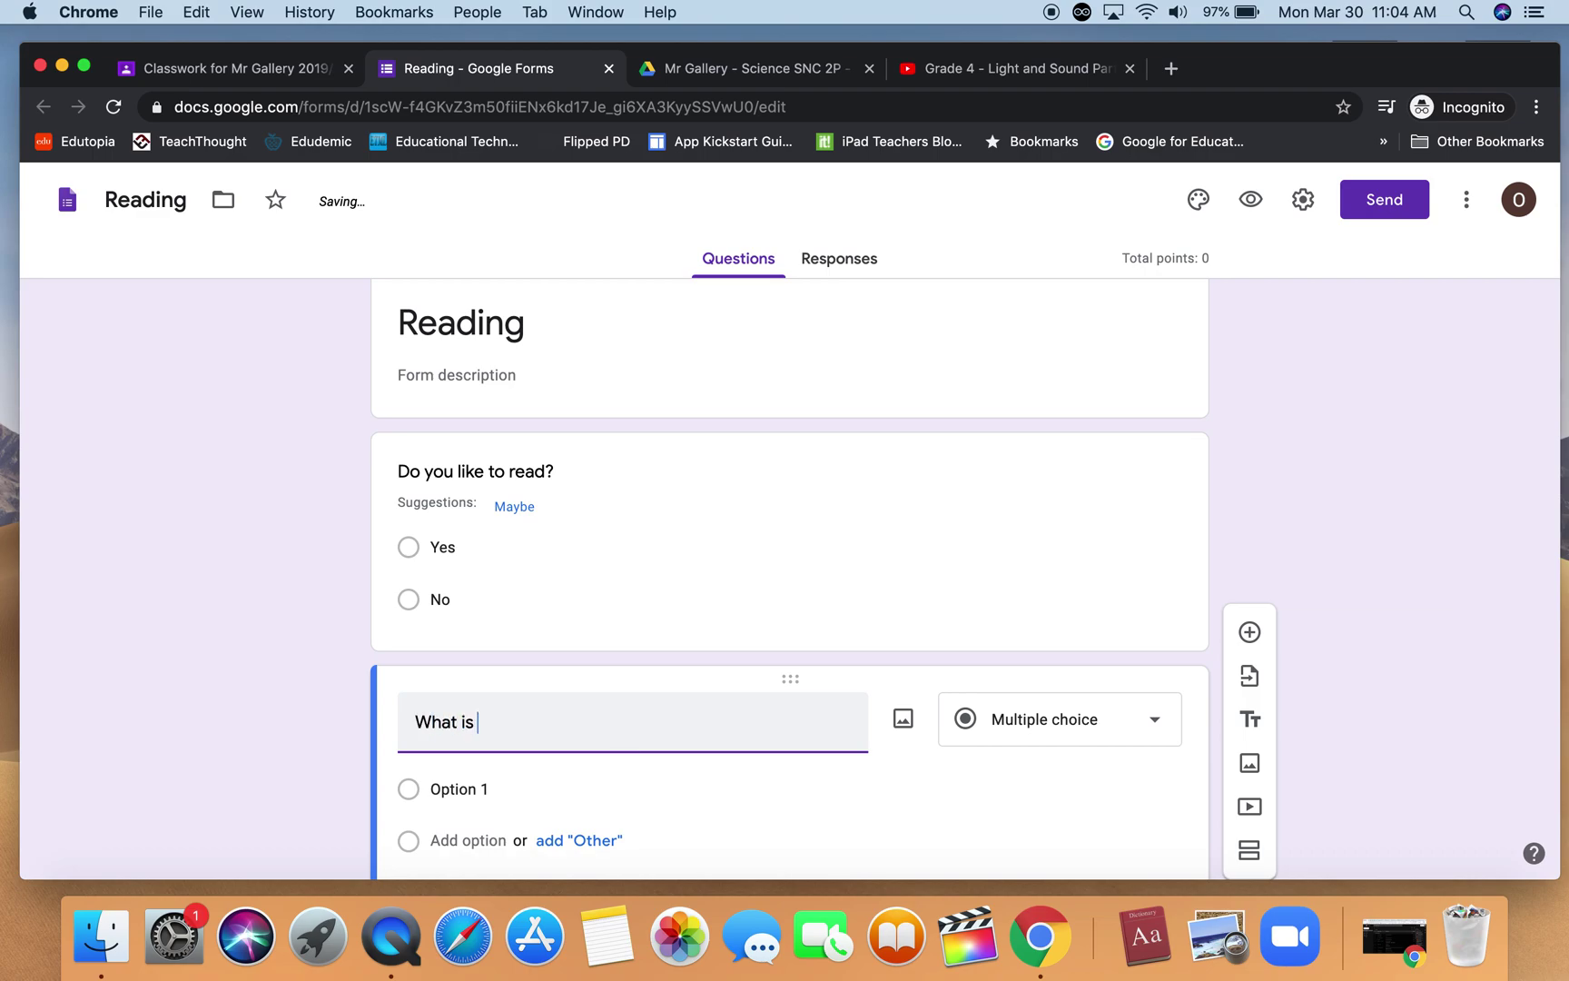
{"action": "type", "text": "your favourit"}
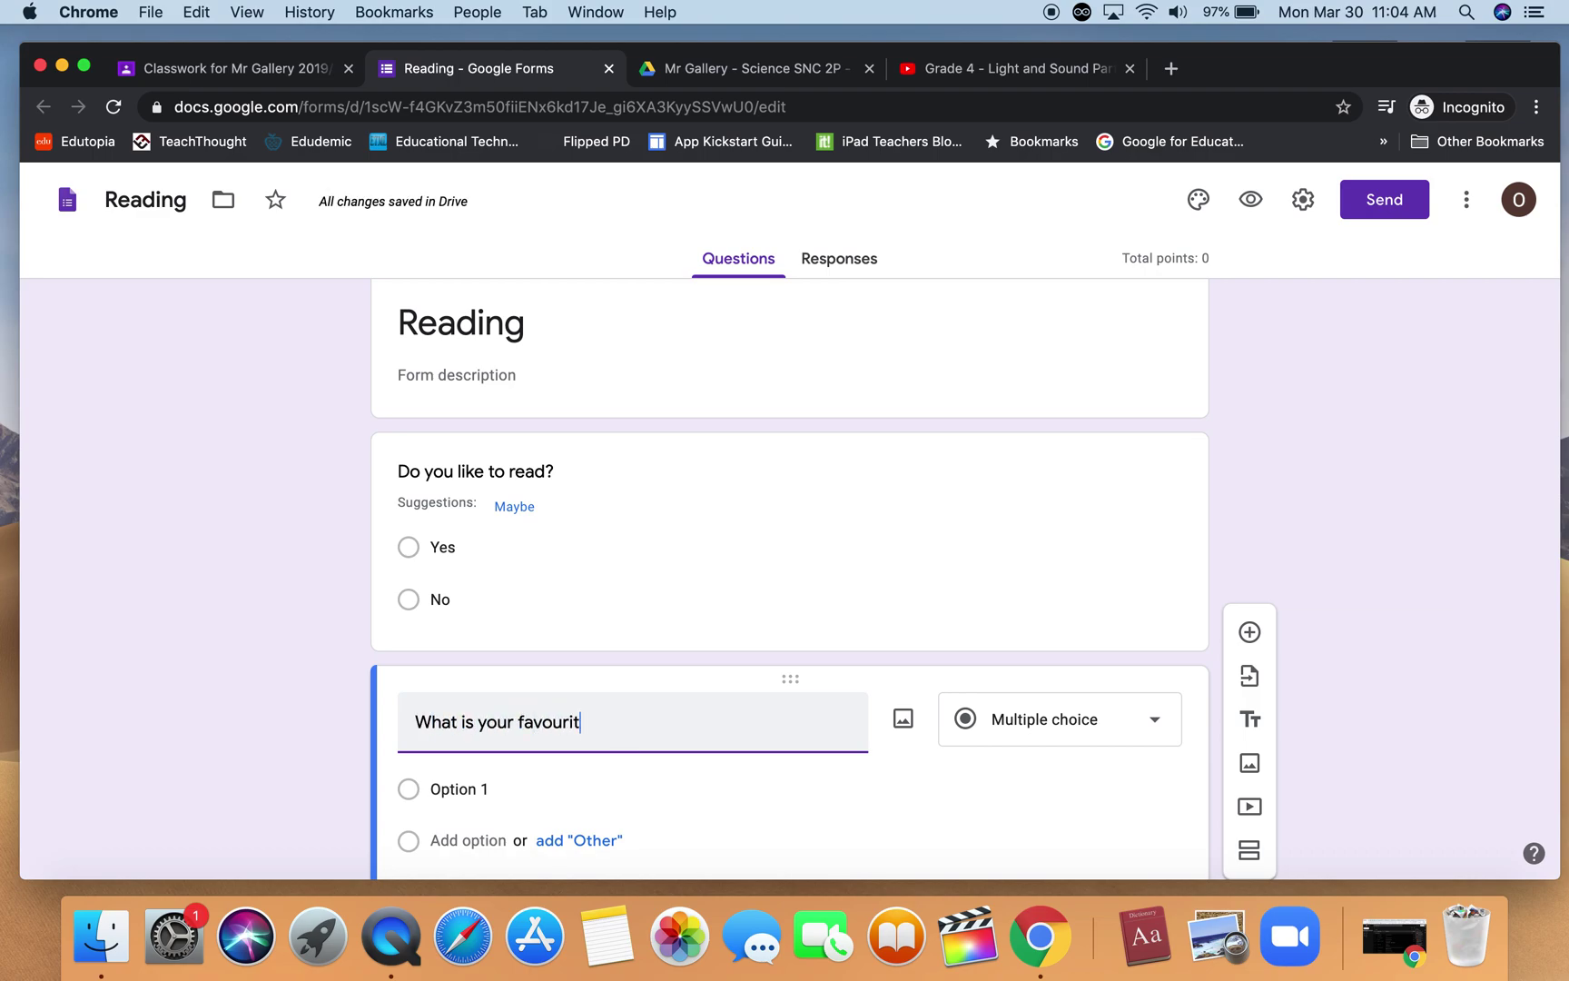
{"action": "type", "text": "e book?"}
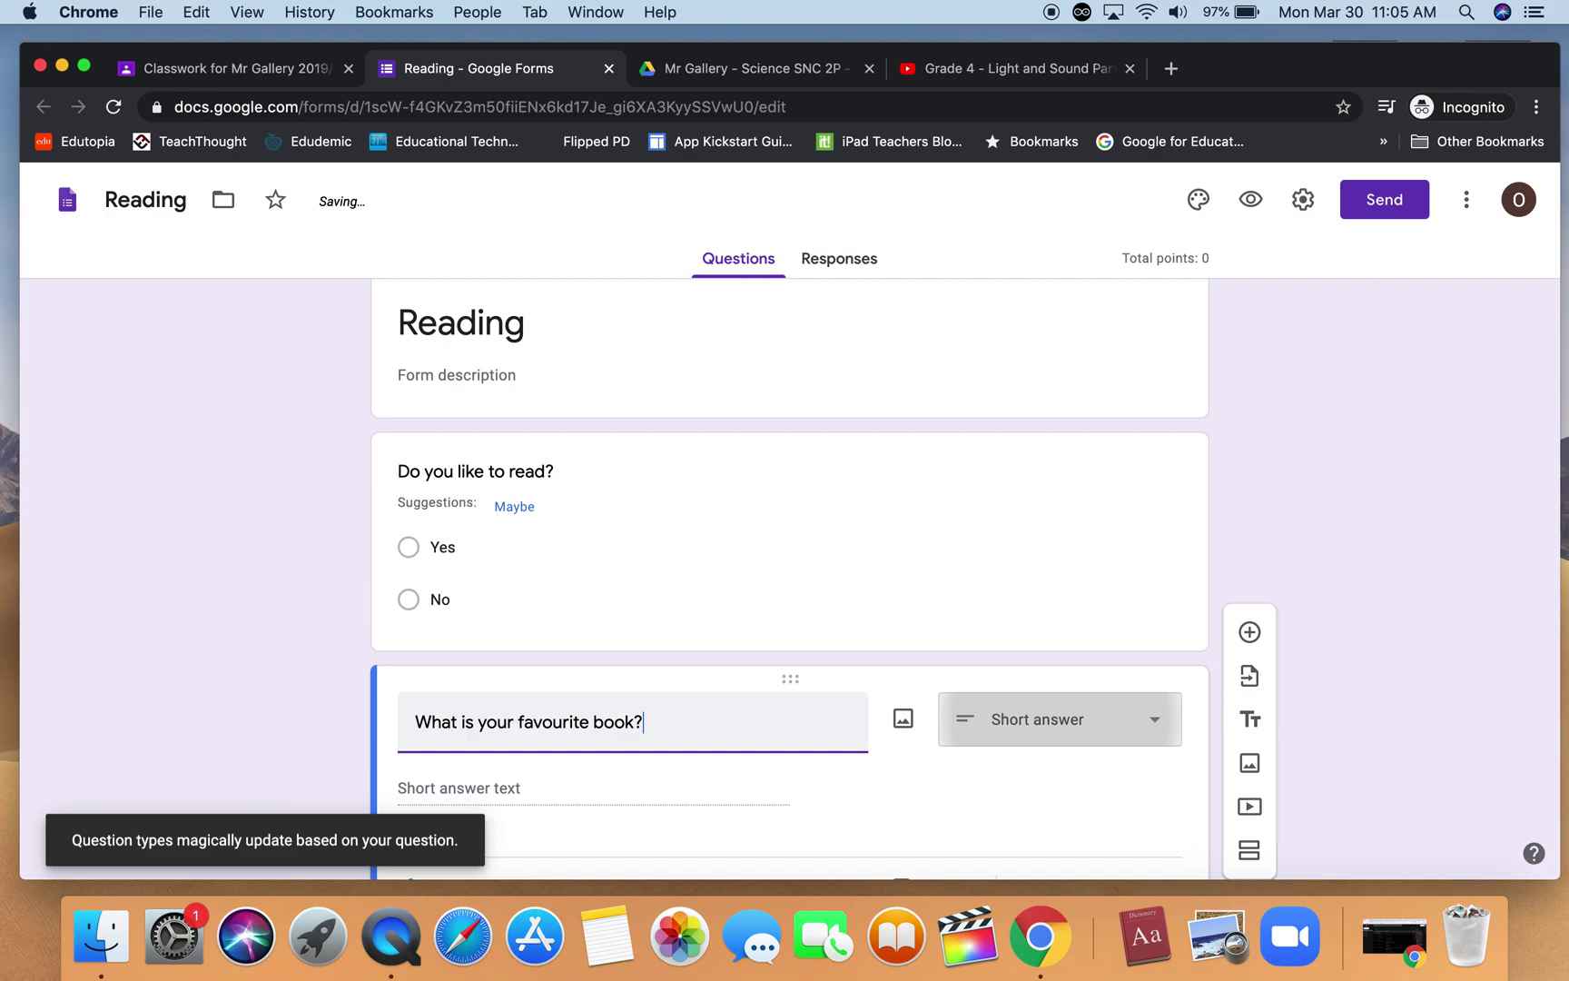
{"action": "scroll", "coordinate": [1034, 725], "scroll_direction": "down", "scroll_amount": 3}
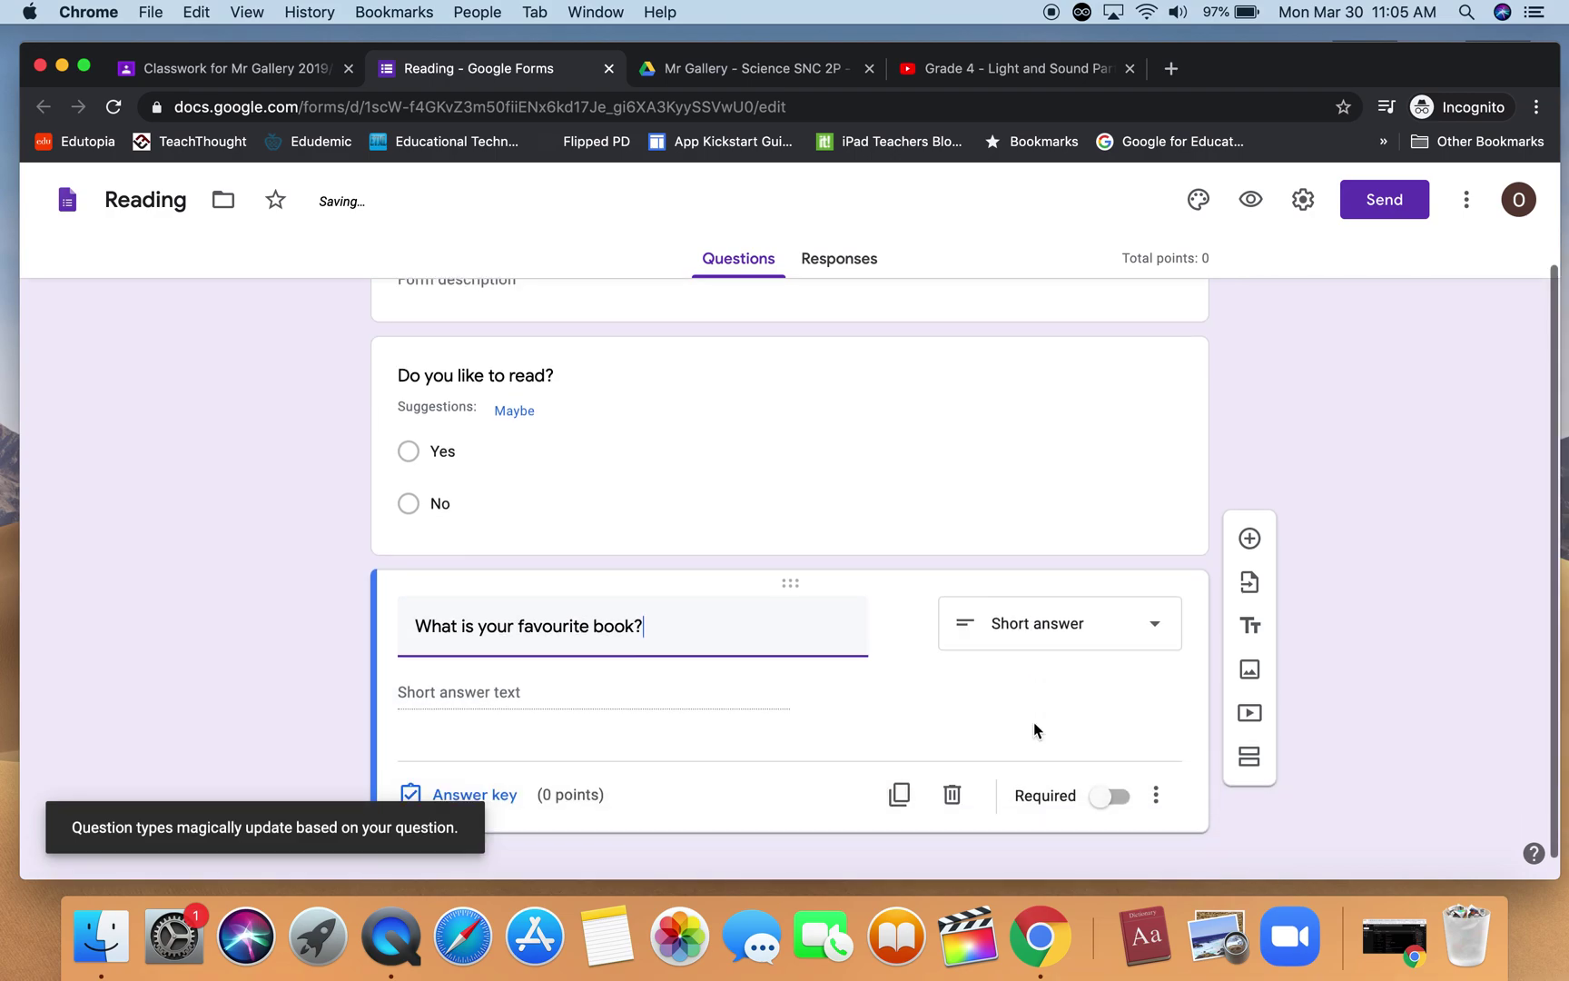
{"action": "left_click", "coordinate": [1359, 447]}
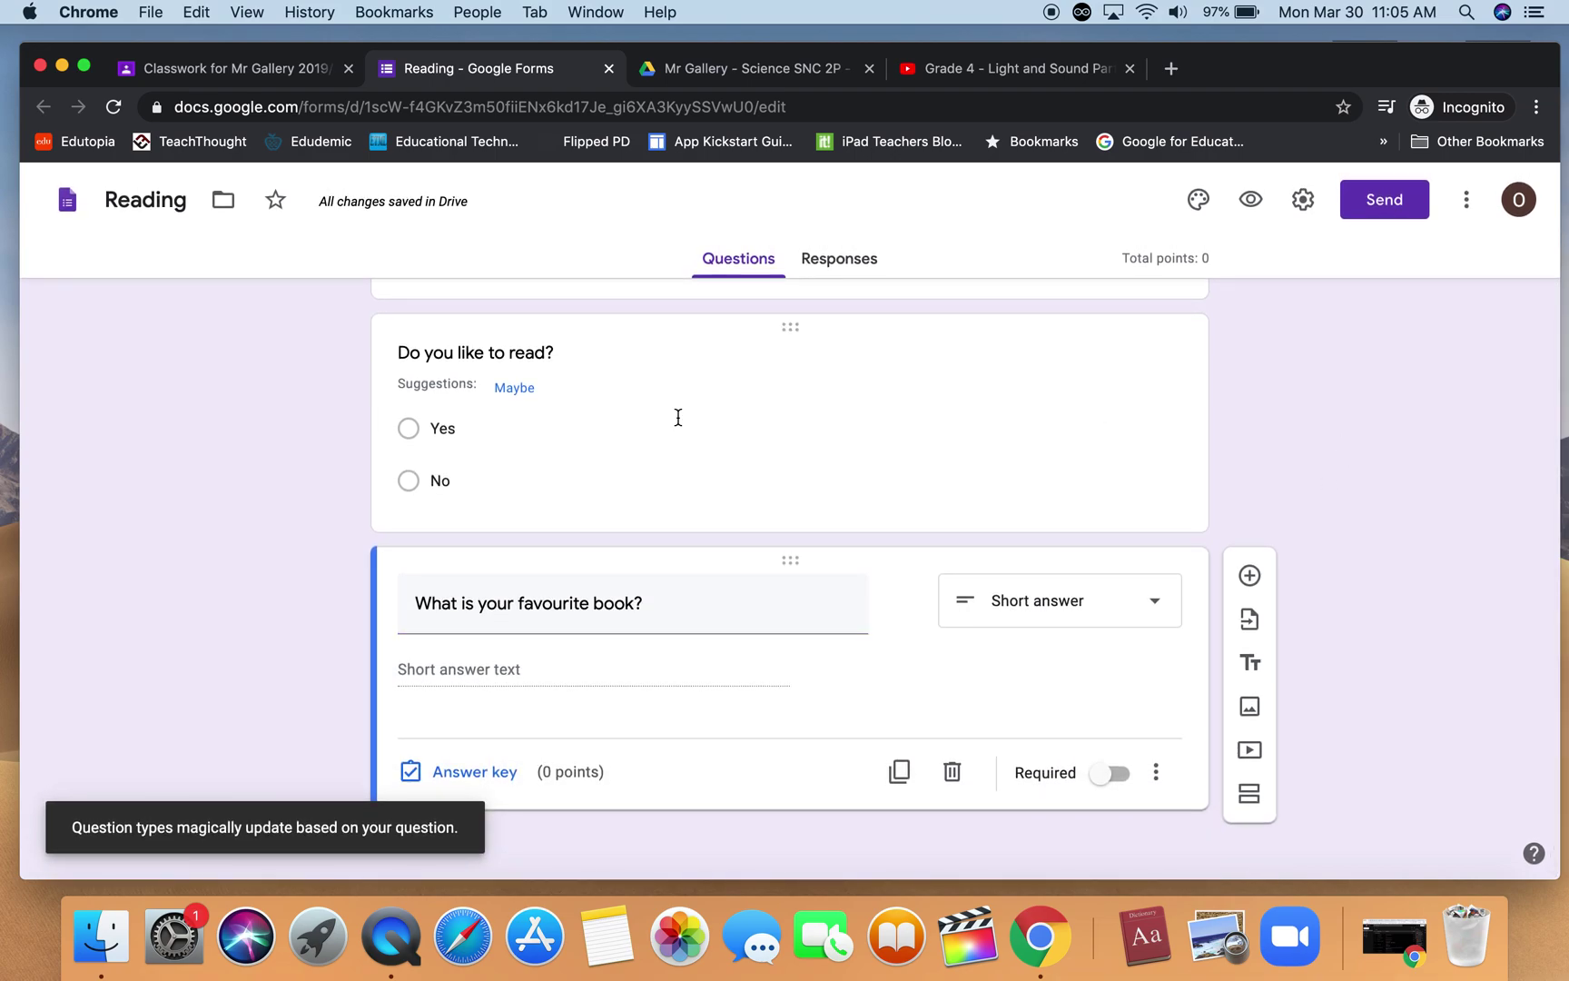
{"action": "scroll", "coordinate": [679, 417], "scroll_direction": "up", "scroll_amount": 3}
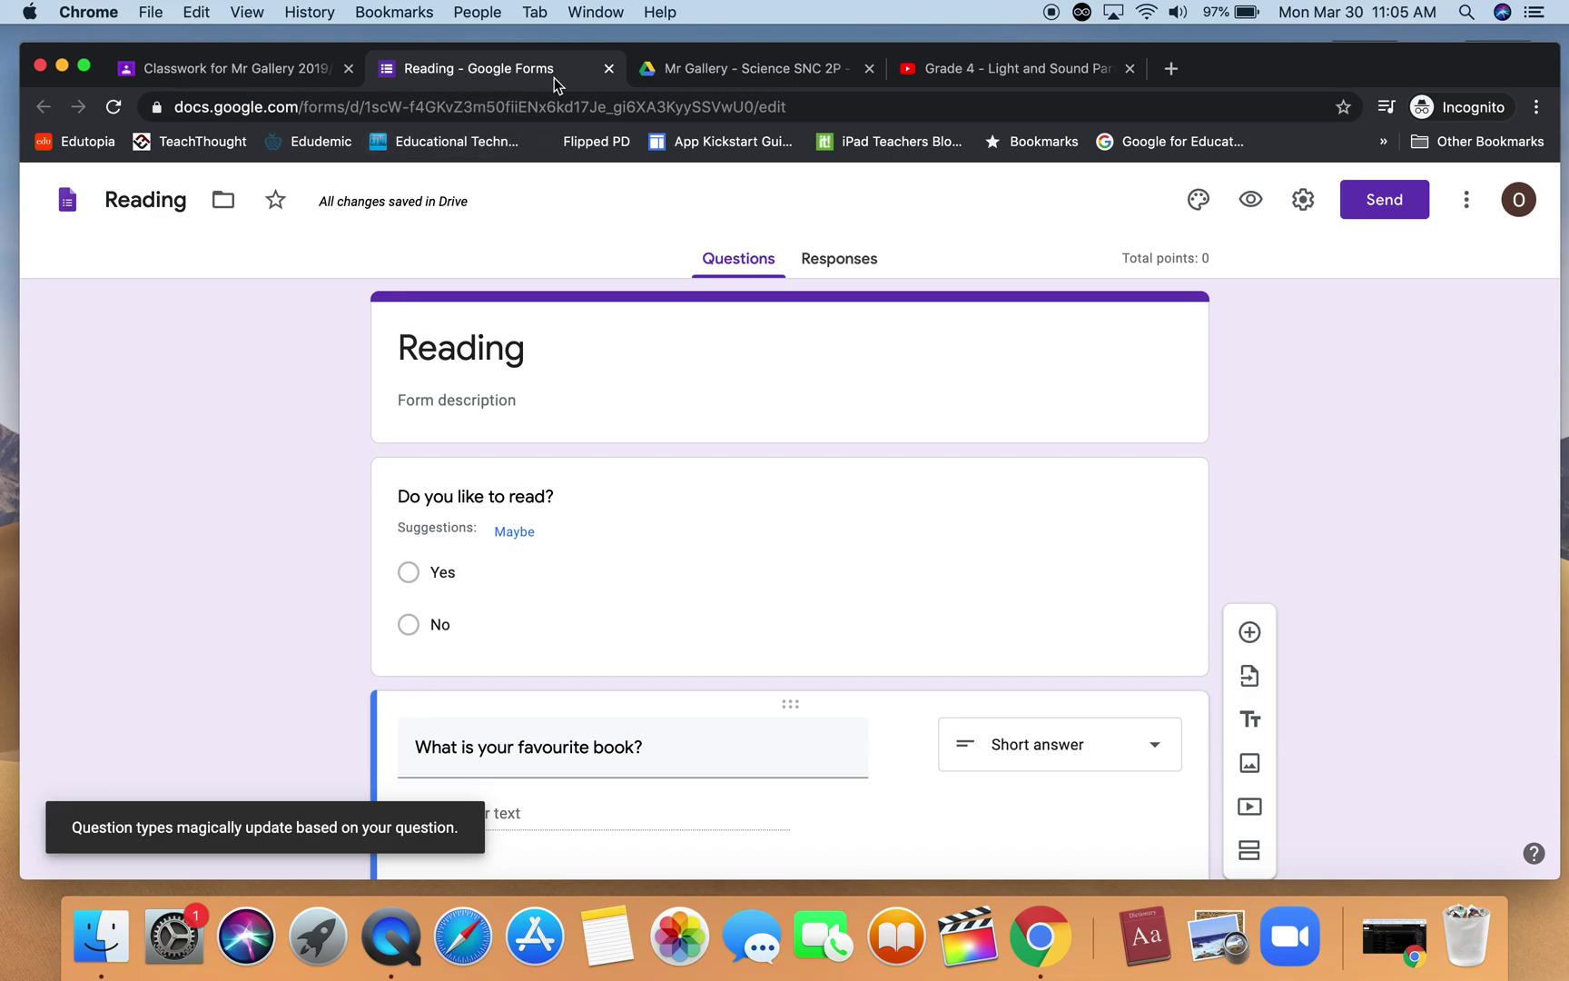
Close the Reading form and set the quiz's due date to April 1, 2020.
{"action": "left_click", "coordinate": [609, 69]}
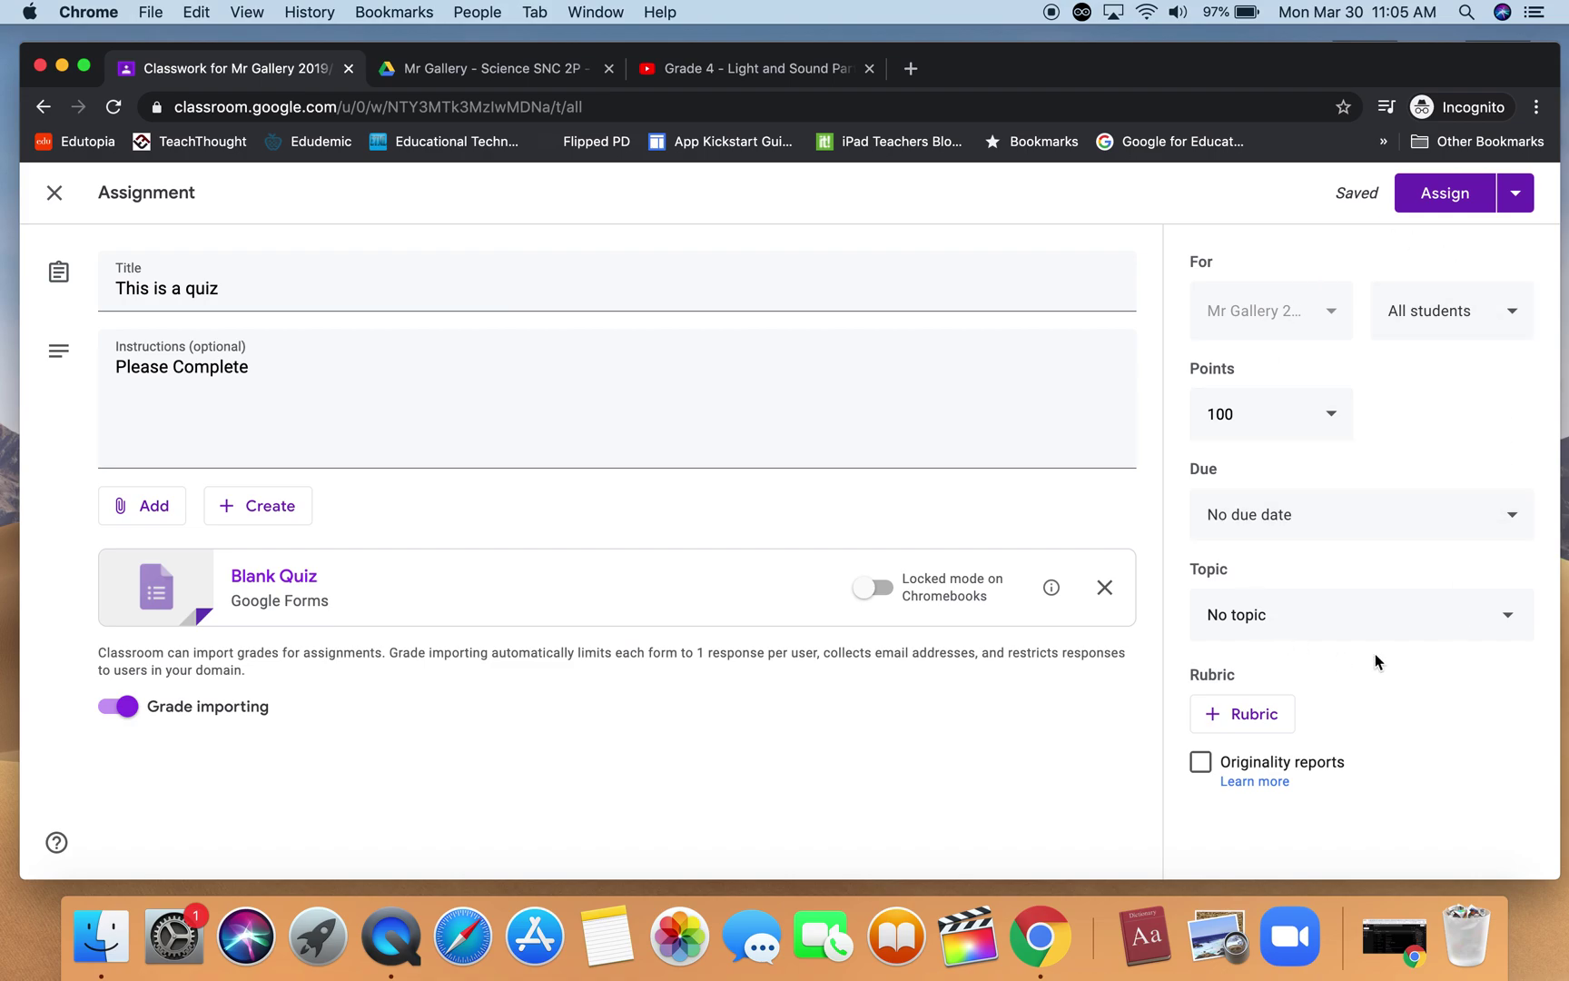
{"action": "left_click", "coordinate": [1267, 515]}
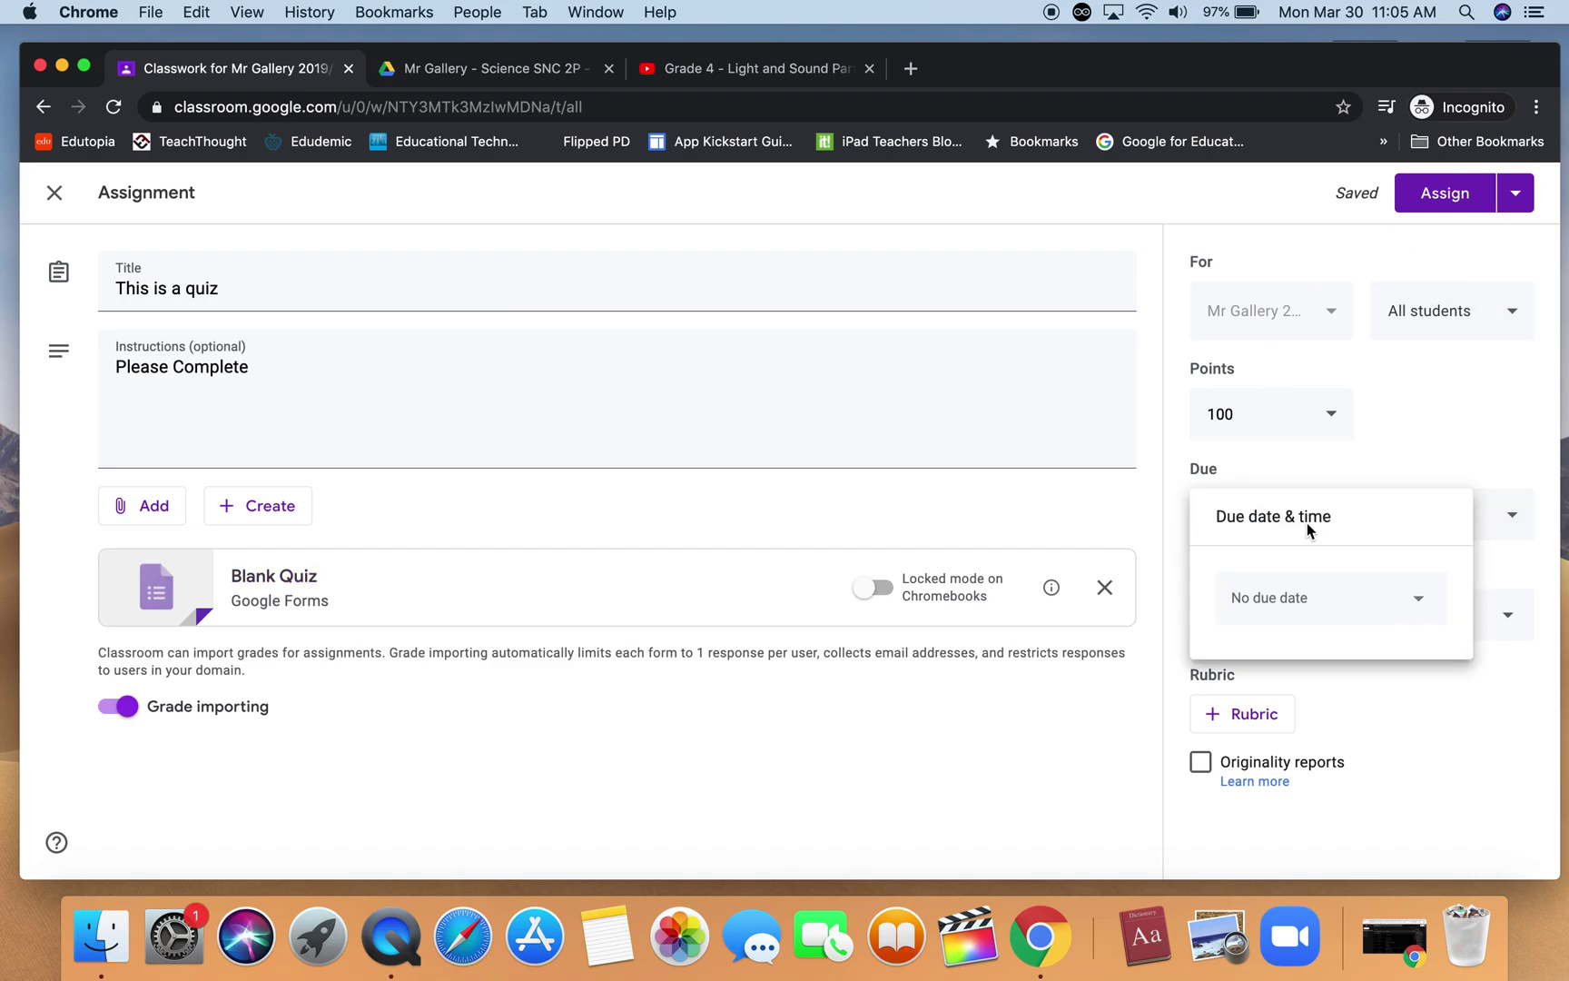
{"action": "left_click", "coordinate": [1308, 597]}
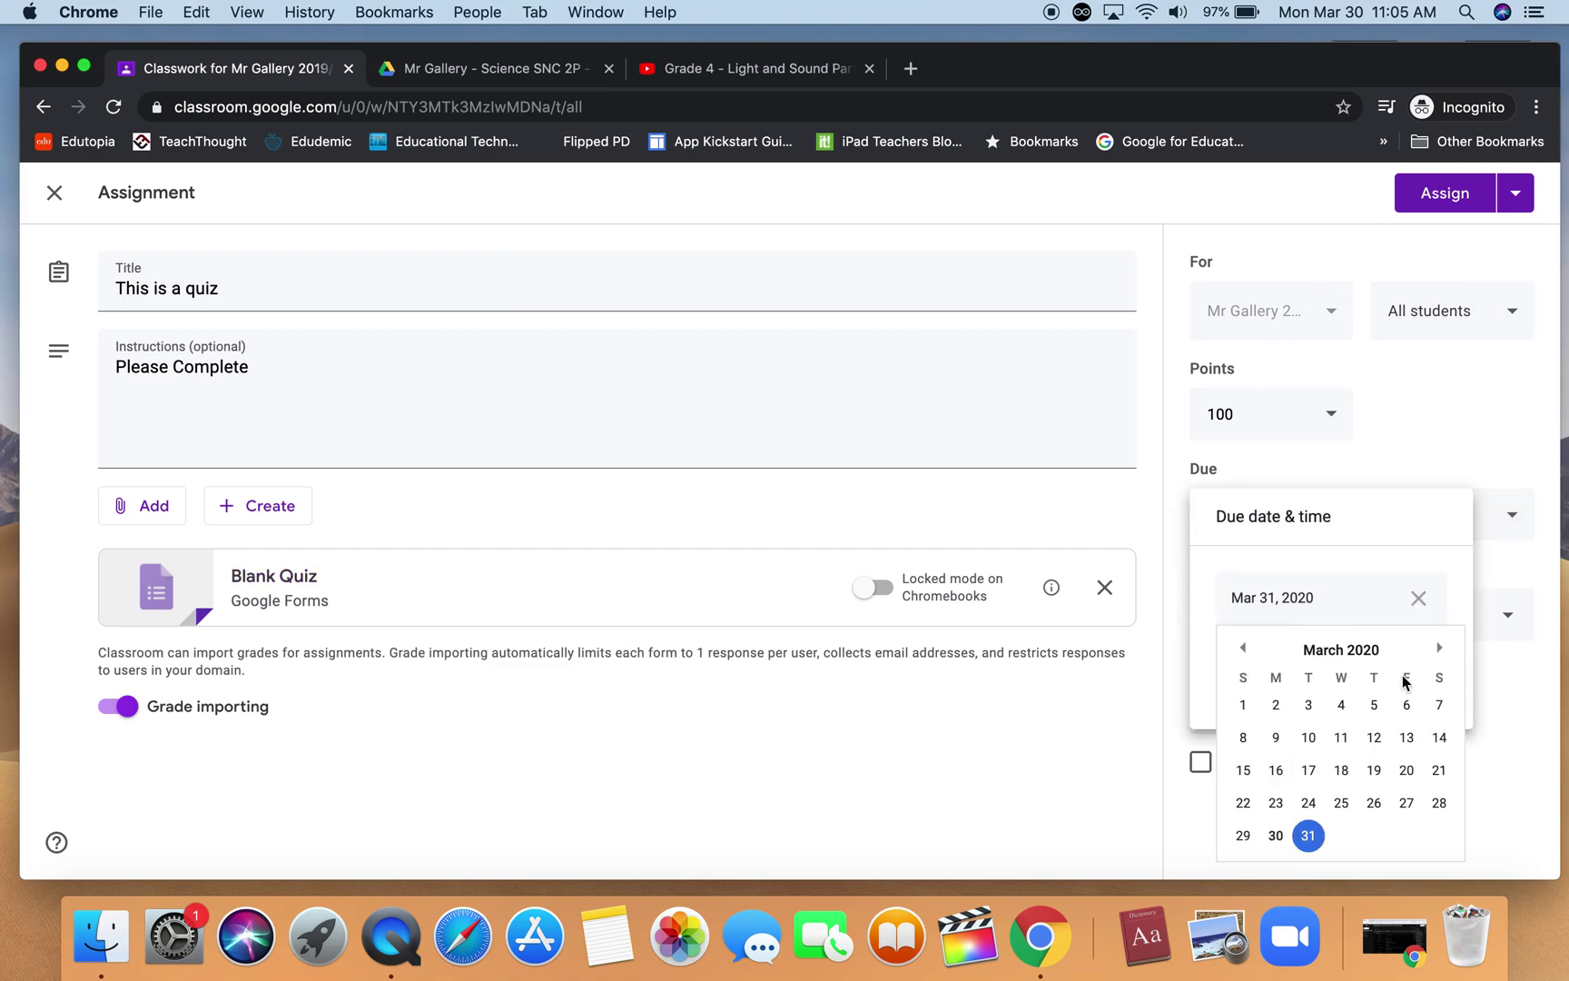
{"action": "left_click", "coordinate": [1438, 648]}
{"action": "left_click", "coordinate": [1343, 714]}
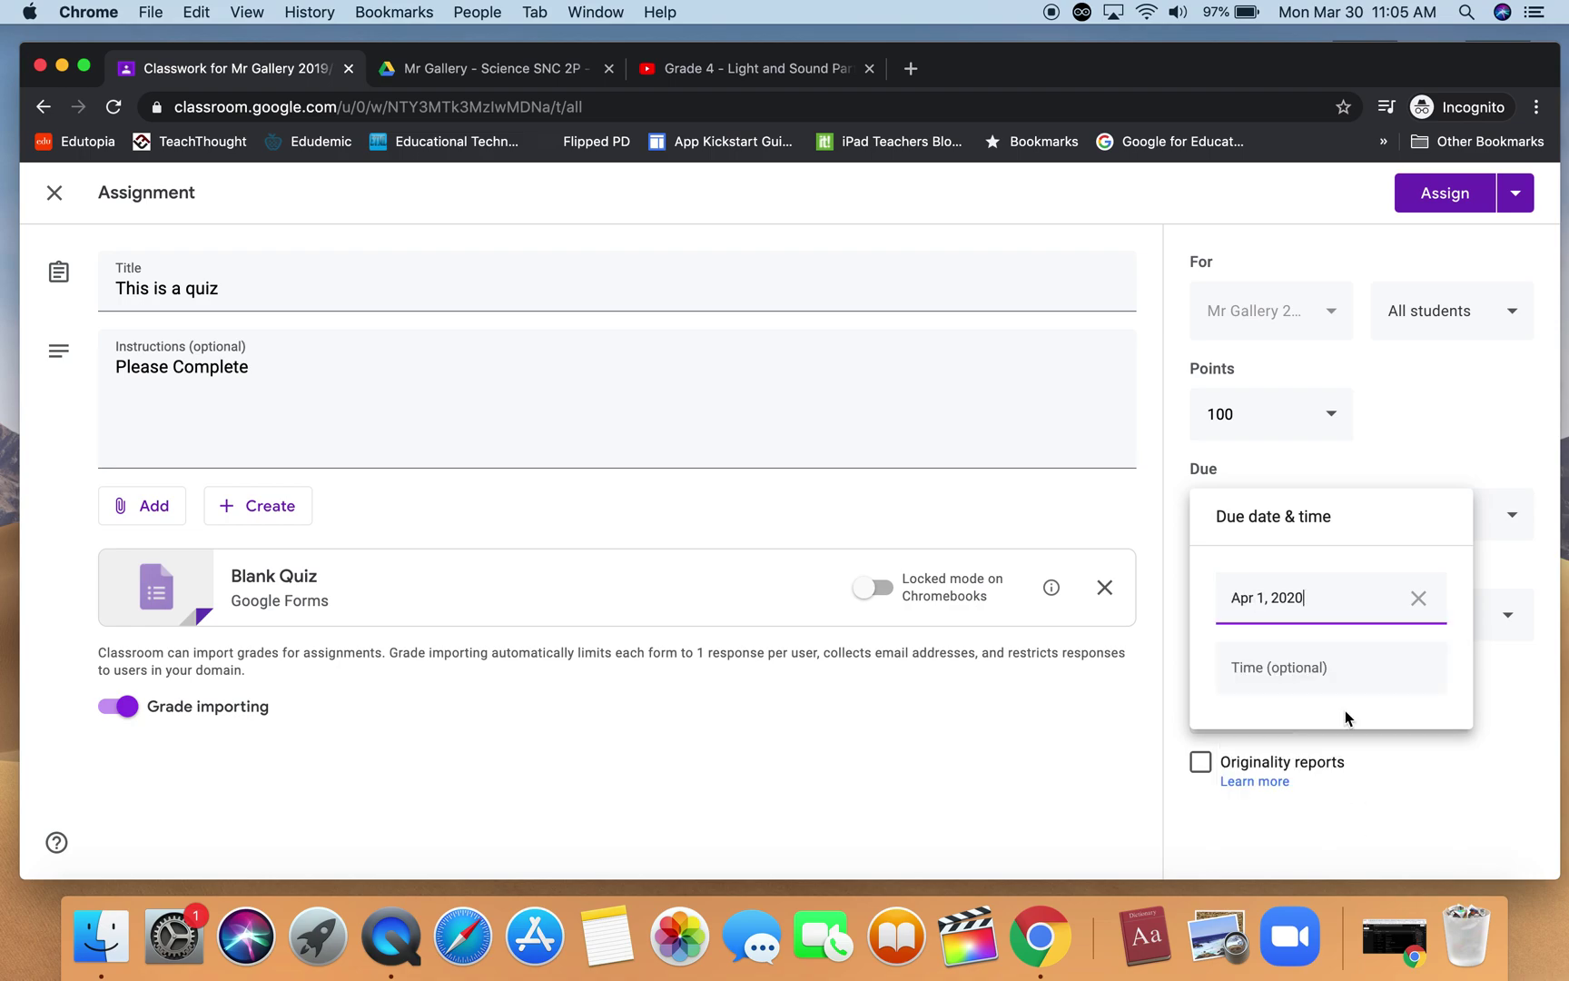
{"action": "left_click", "coordinate": [1484, 448]}
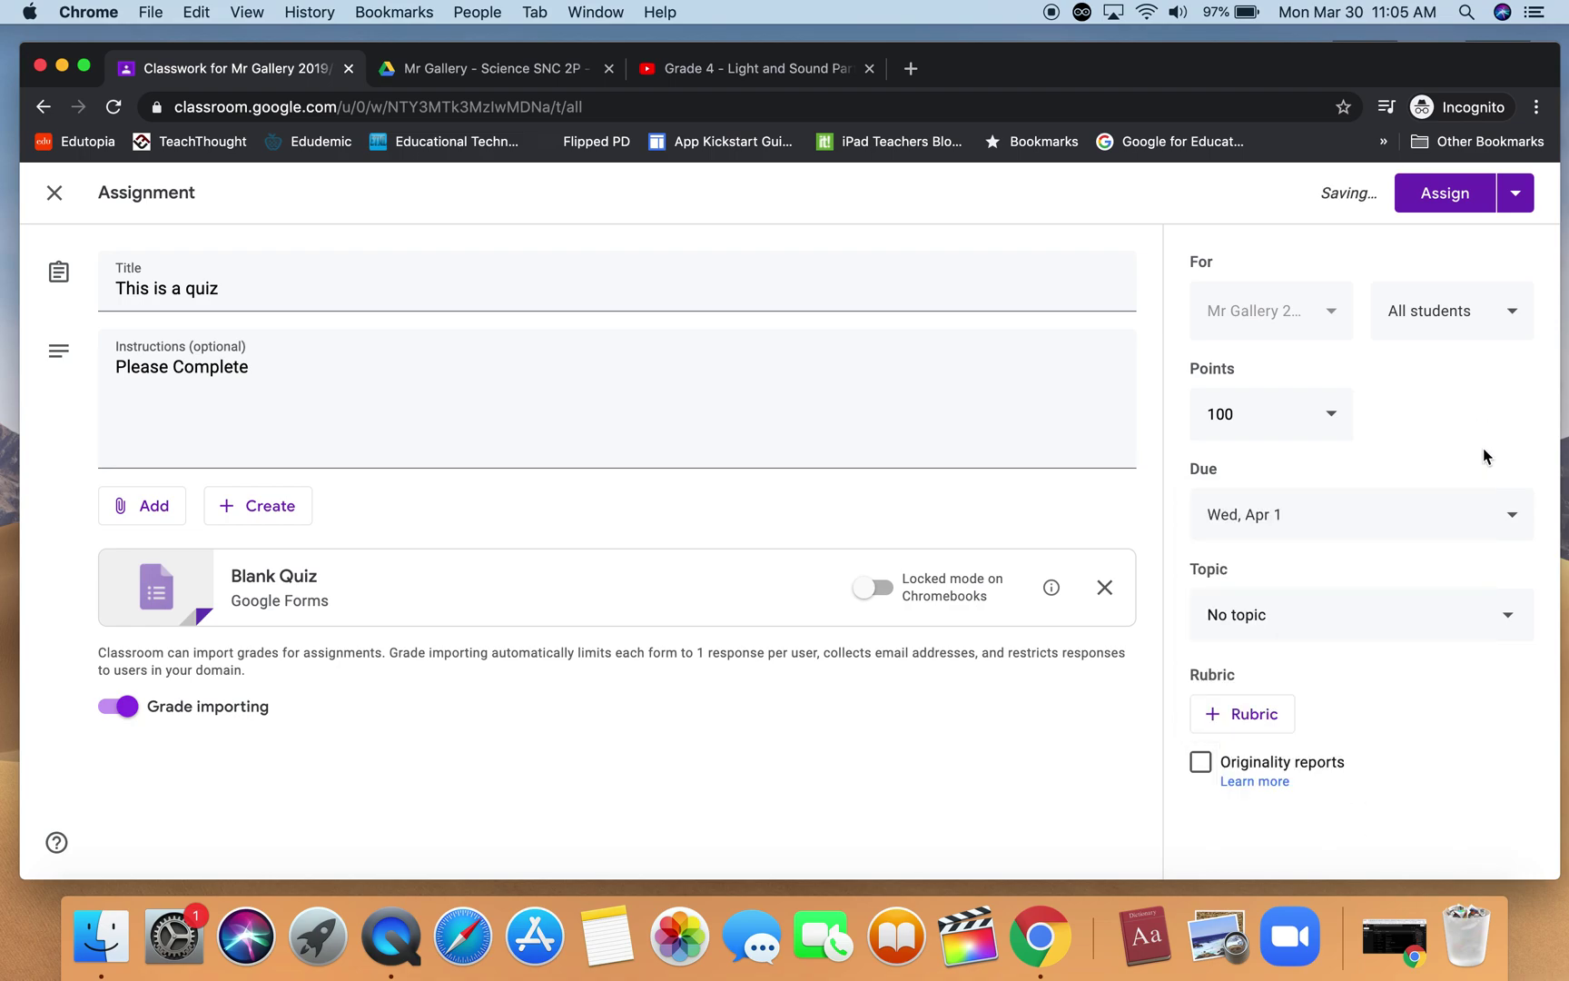
File the quiz under the Language topic and assign it.
{"action": "left_click", "coordinate": [1280, 618]}
{"action": "left_click", "coordinate": [1253, 722]}
{"action": "left_click", "coordinate": [1442, 194]}
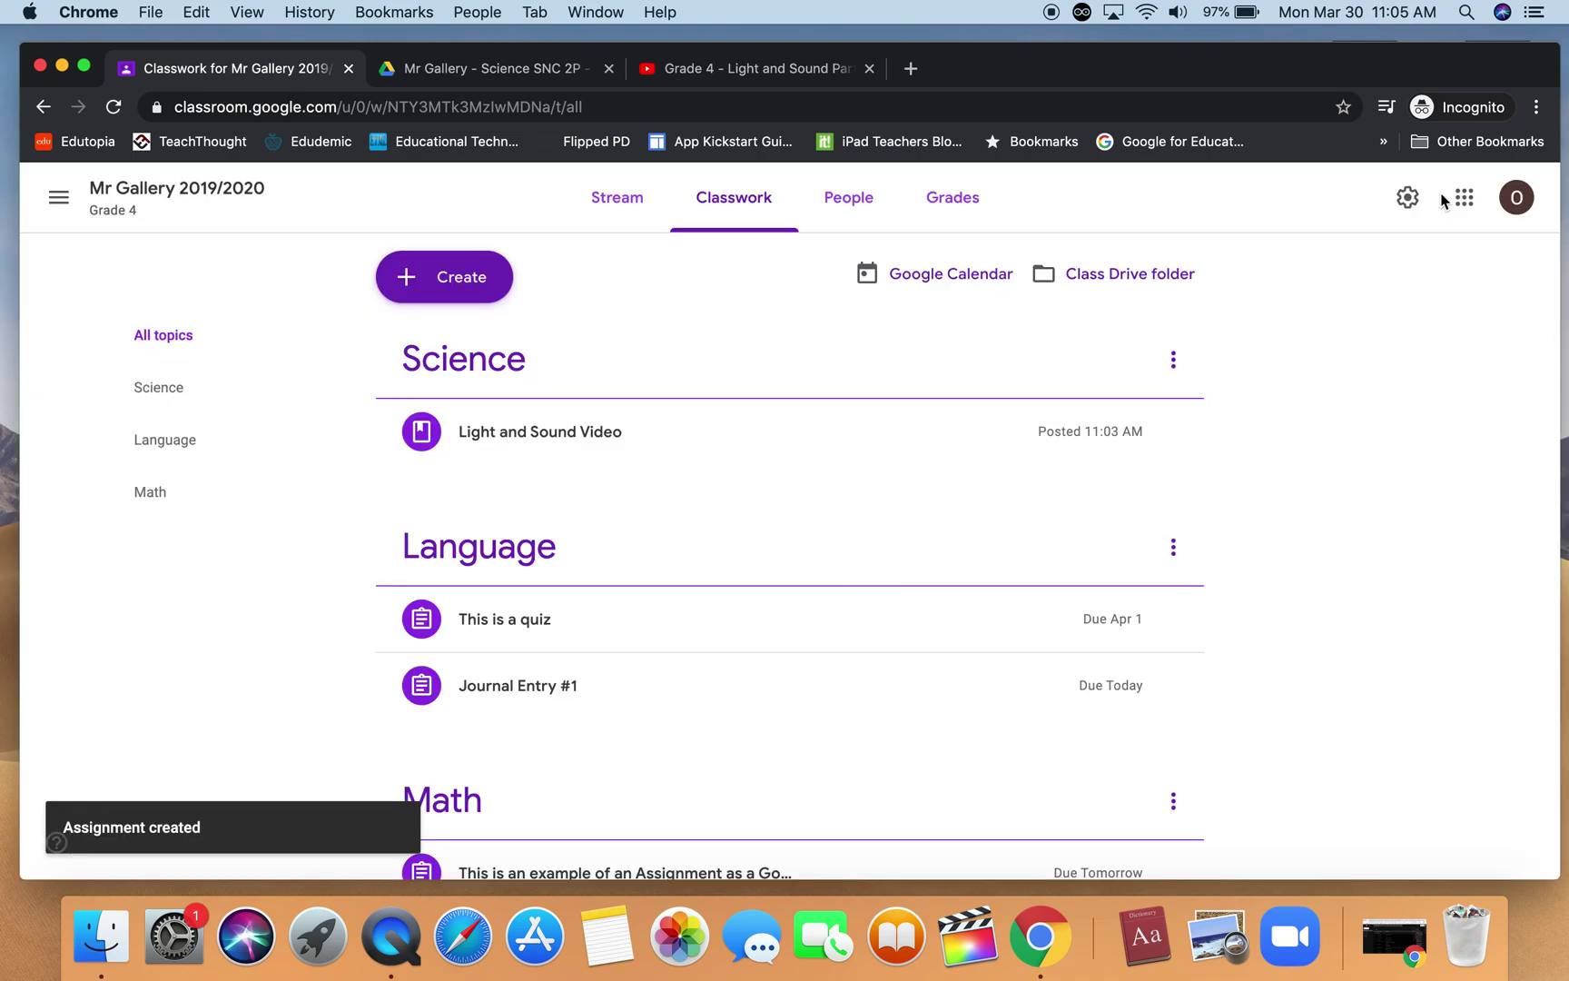
{"action": "scroll", "coordinate": [635, 554], "scroll_direction": "down", "scroll_amount": 2}
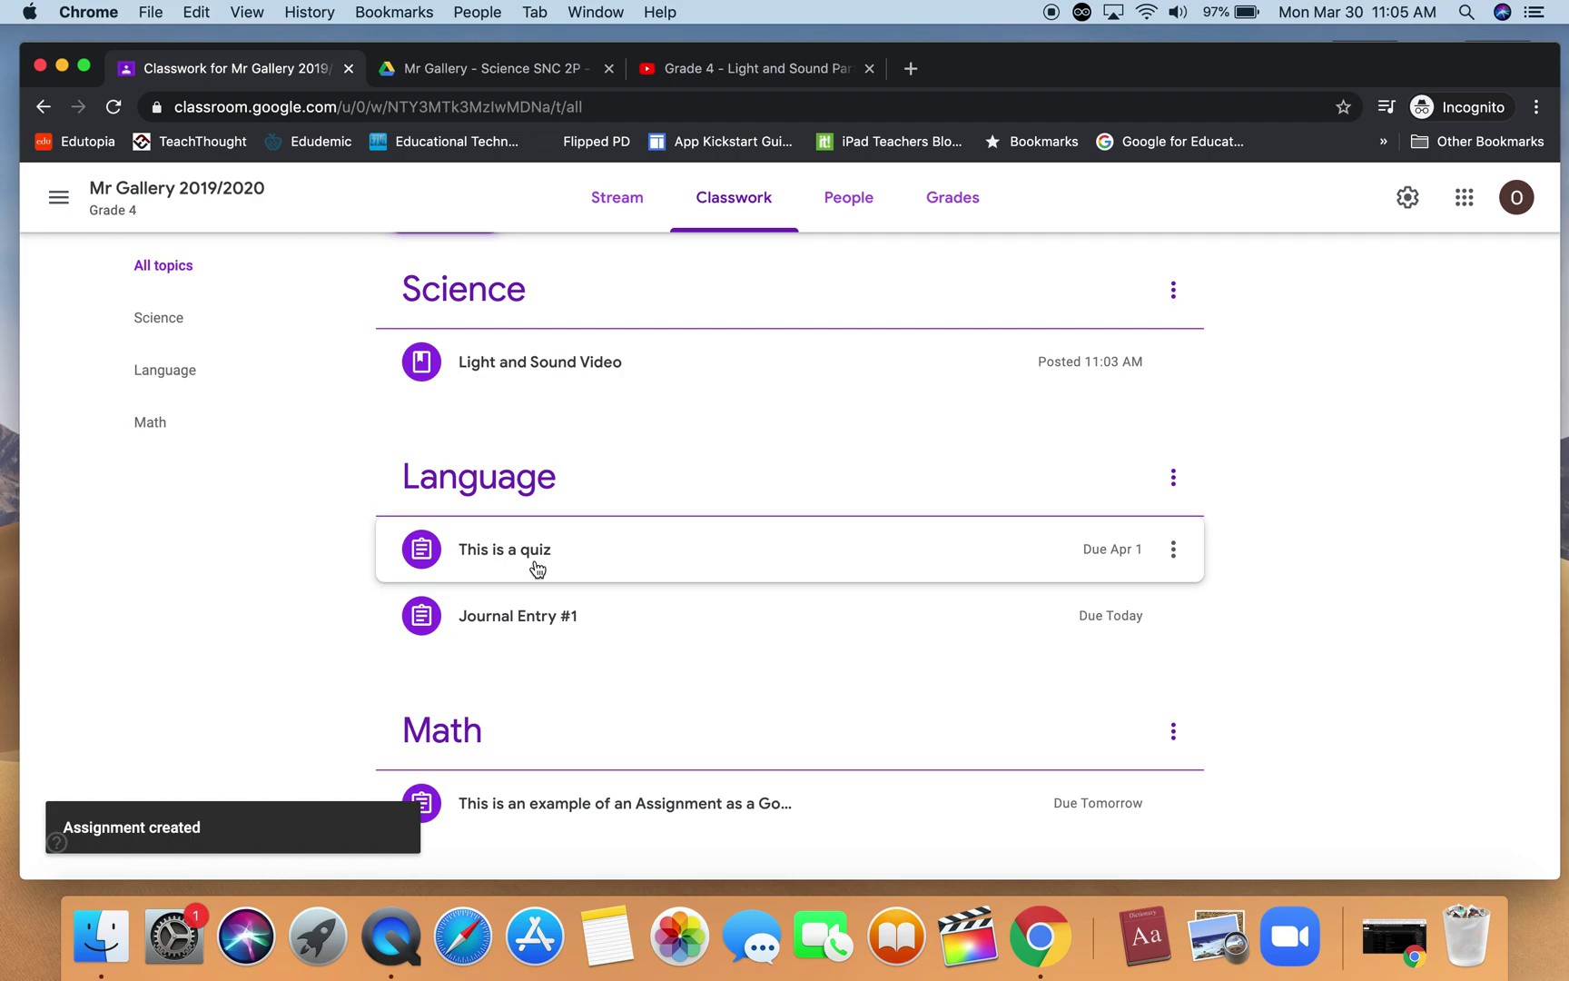
{"action": "scroll", "coordinate": [515, 489], "scroll_direction": "up", "scroll_amount": 2}
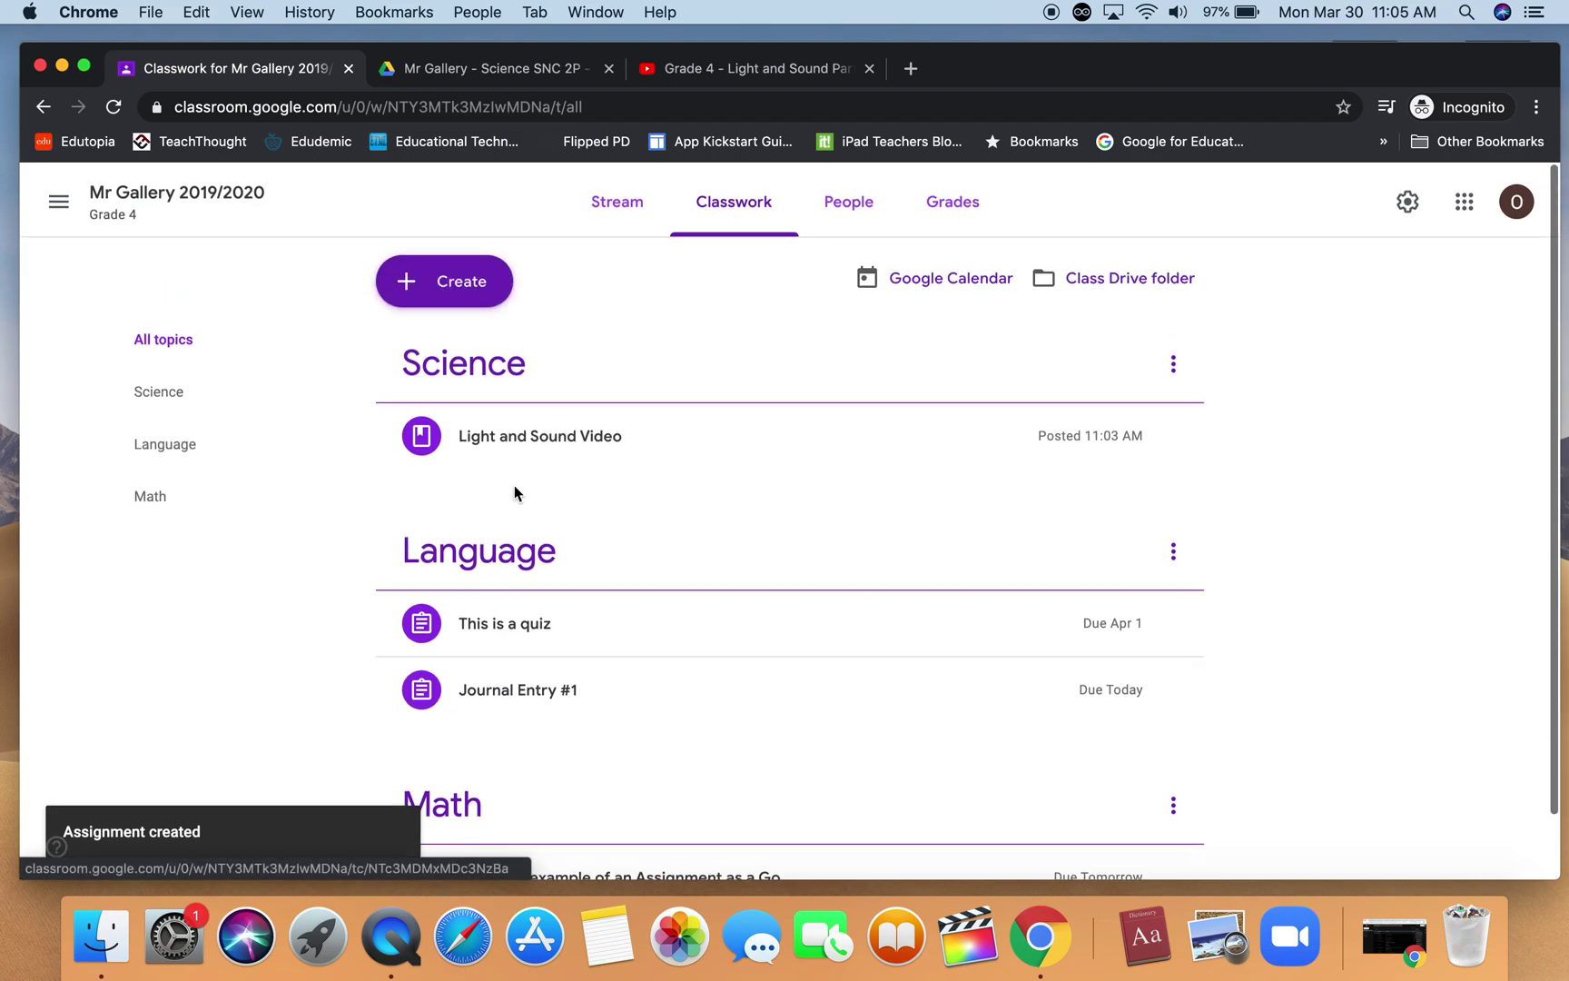
Create a multiple-choice question post asking 'What is your favourite colour?'.
{"action": "left_click", "coordinate": [465, 280]}
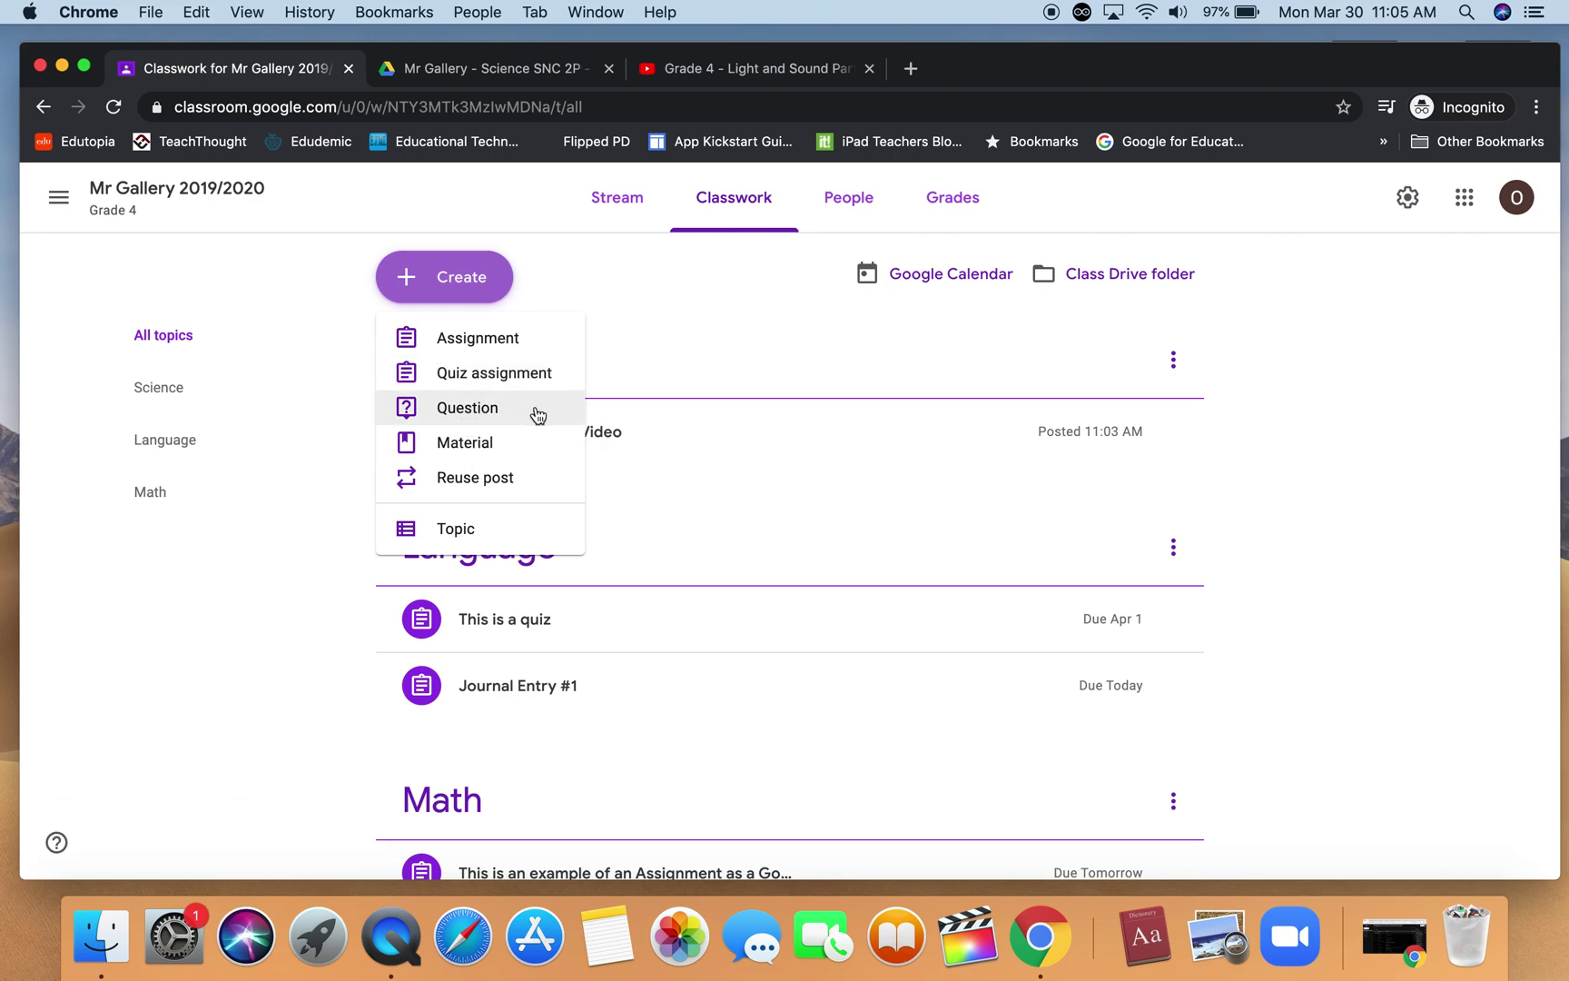
{"action": "left_click", "coordinate": [460, 417]}
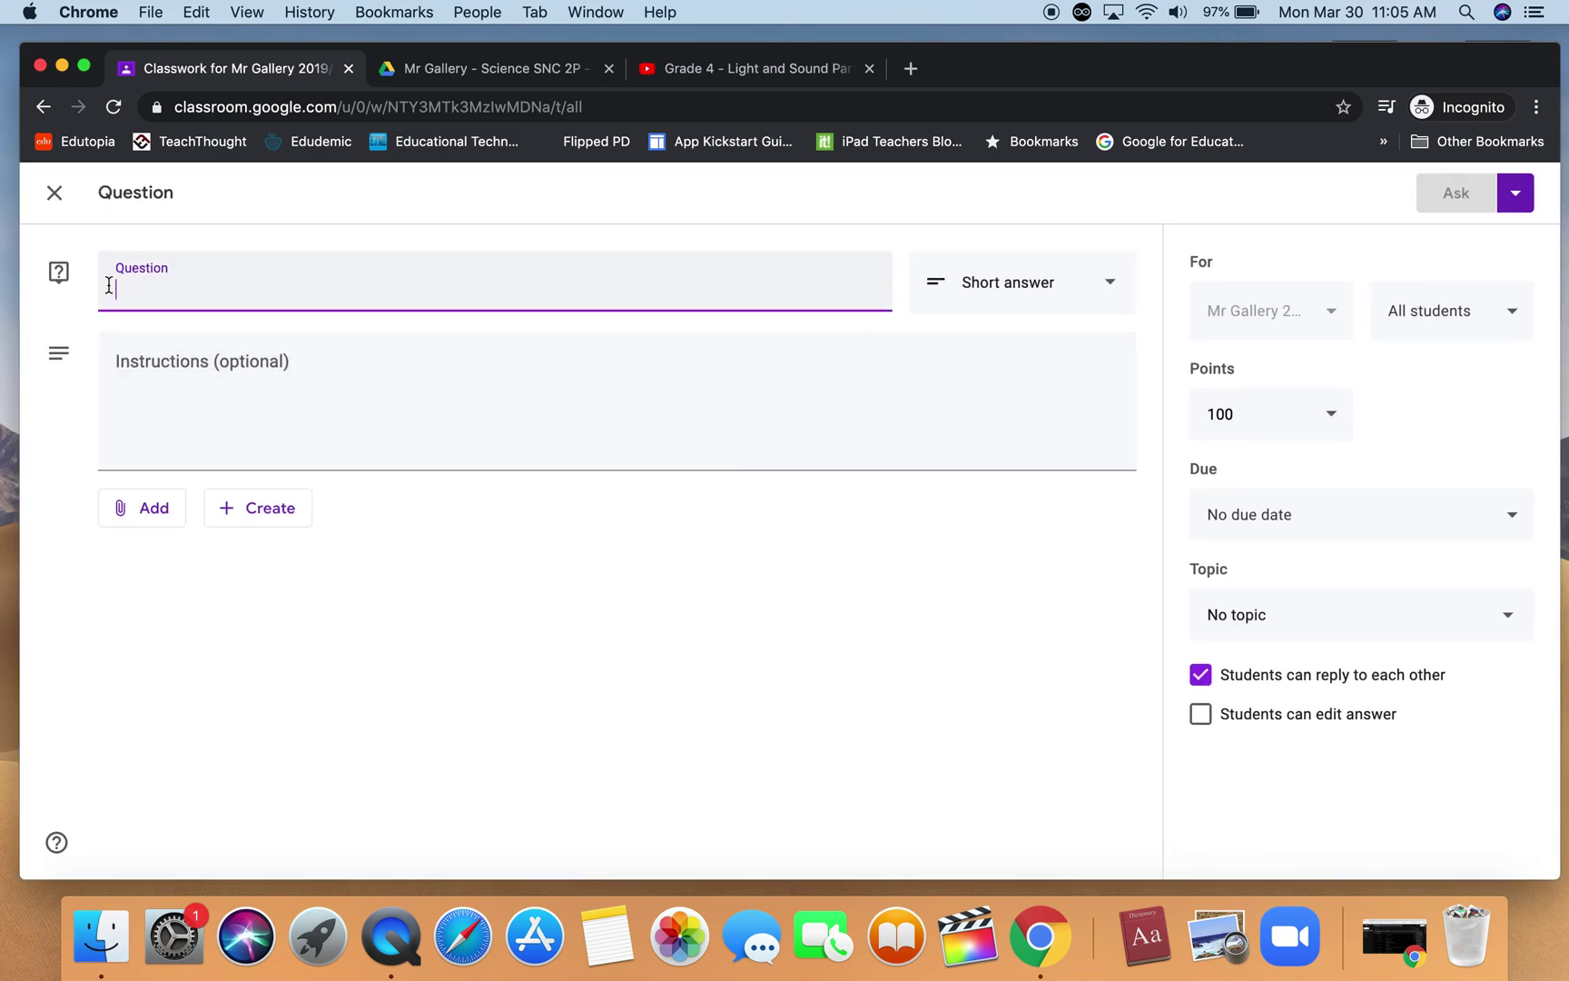
{"action": "type", "text": "What is your favourite colour?"}
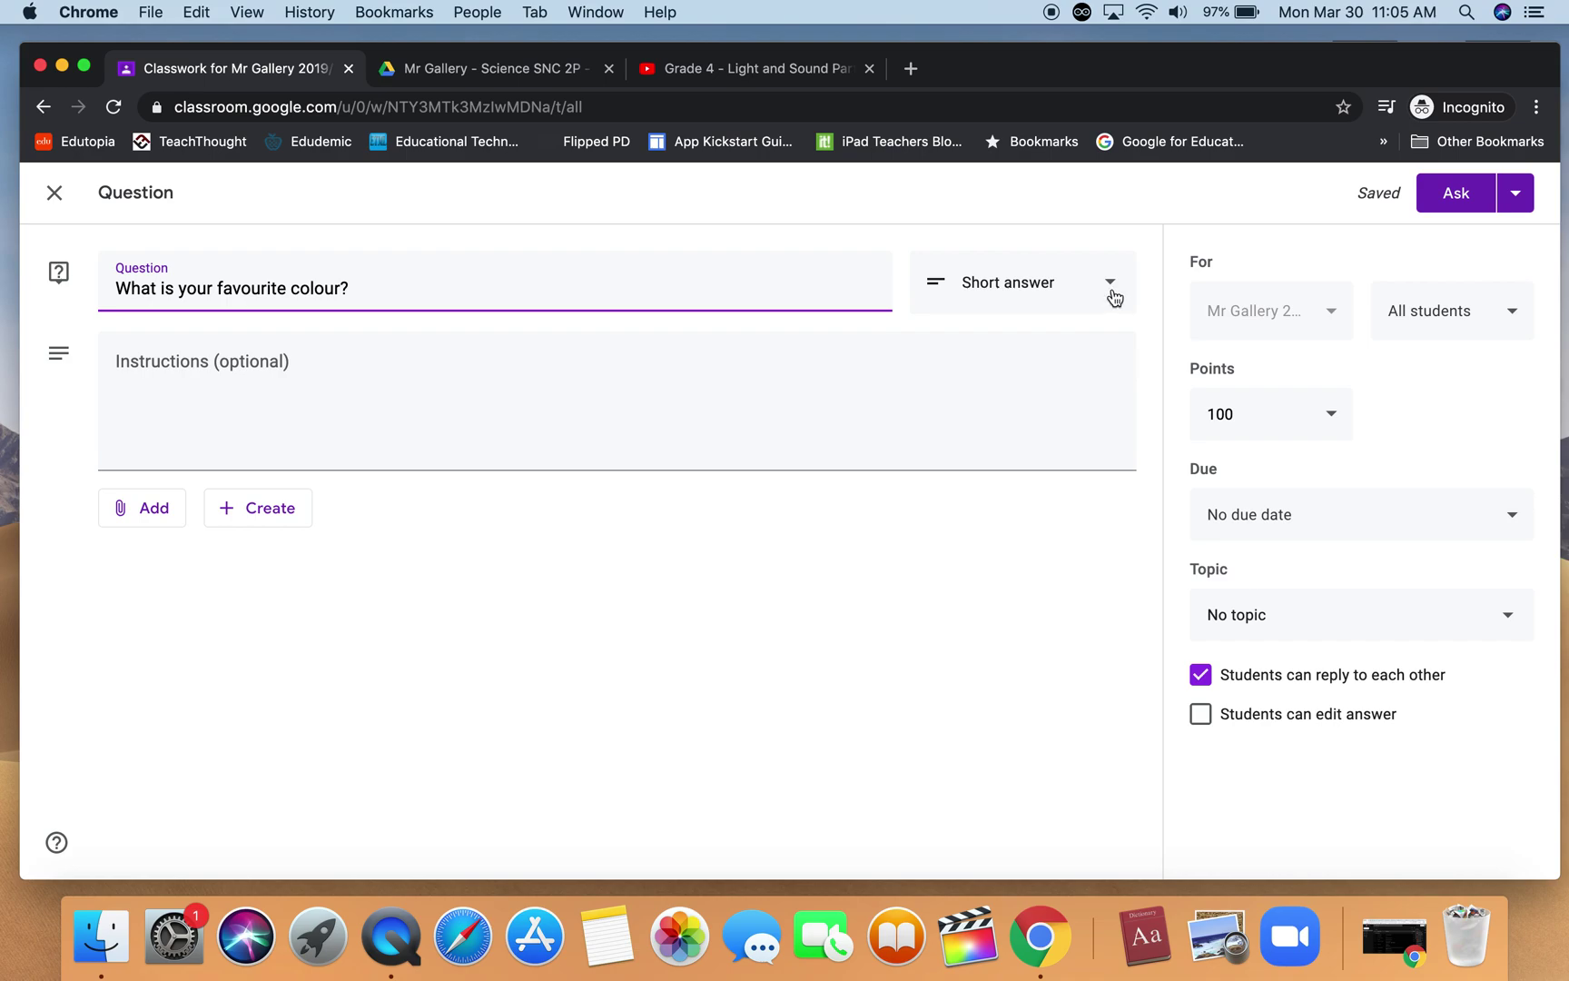
{"action": "left_click", "coordinate": [1081, 301]}
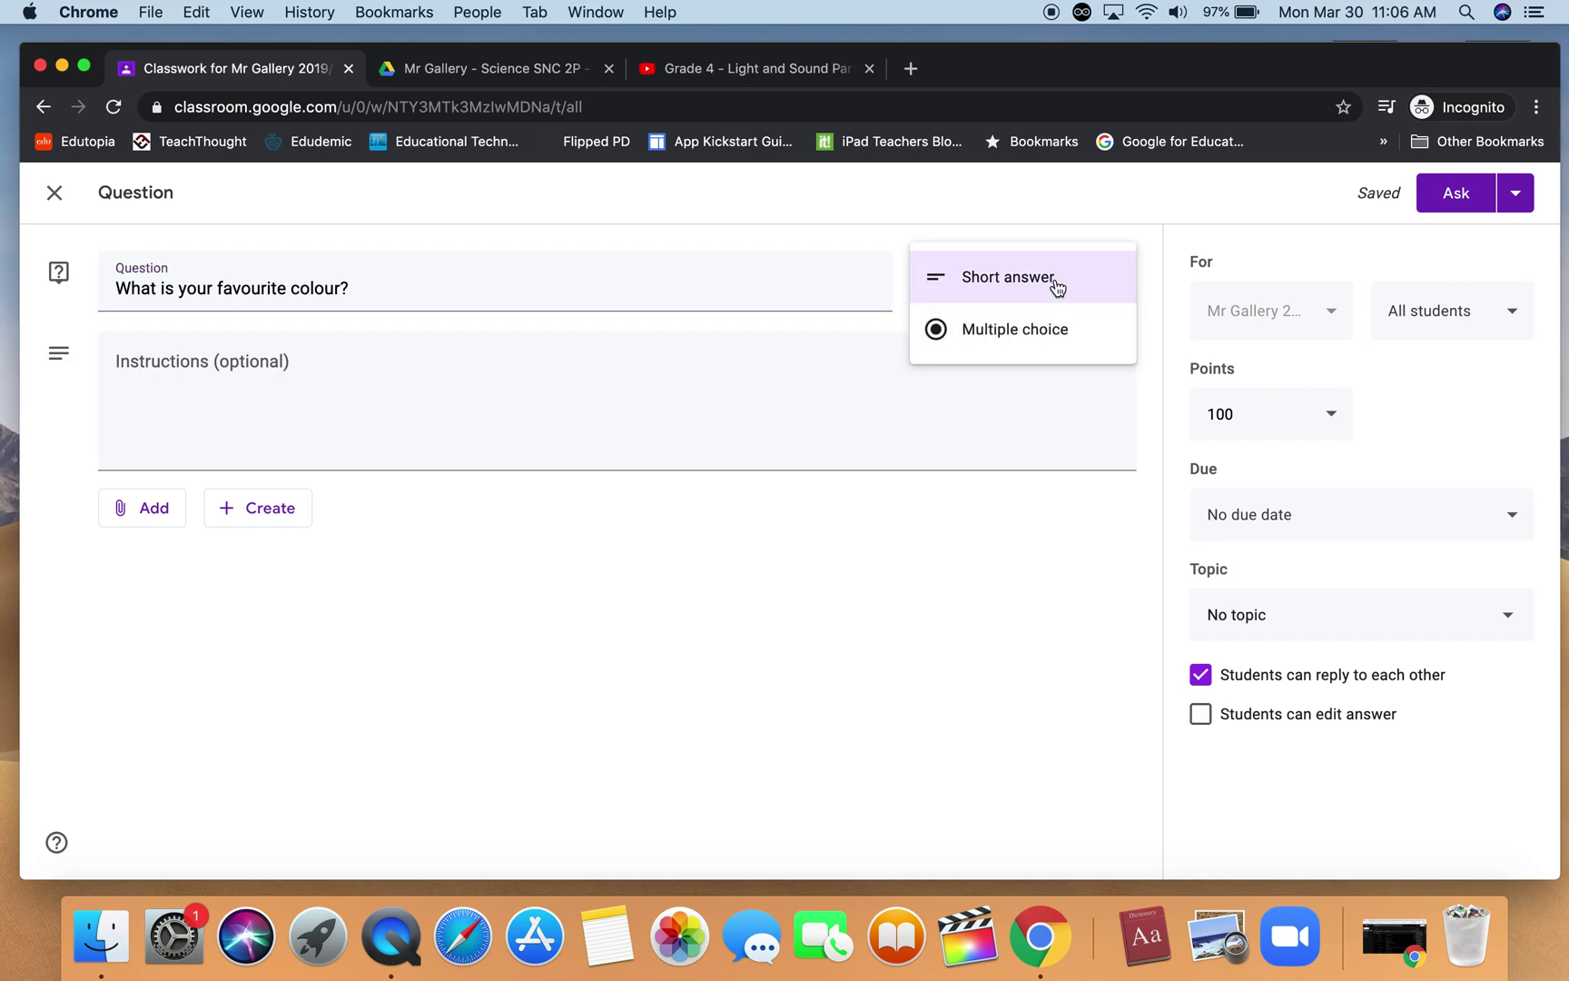
{"action": "left_click", "coordinate": [1026, 338]}
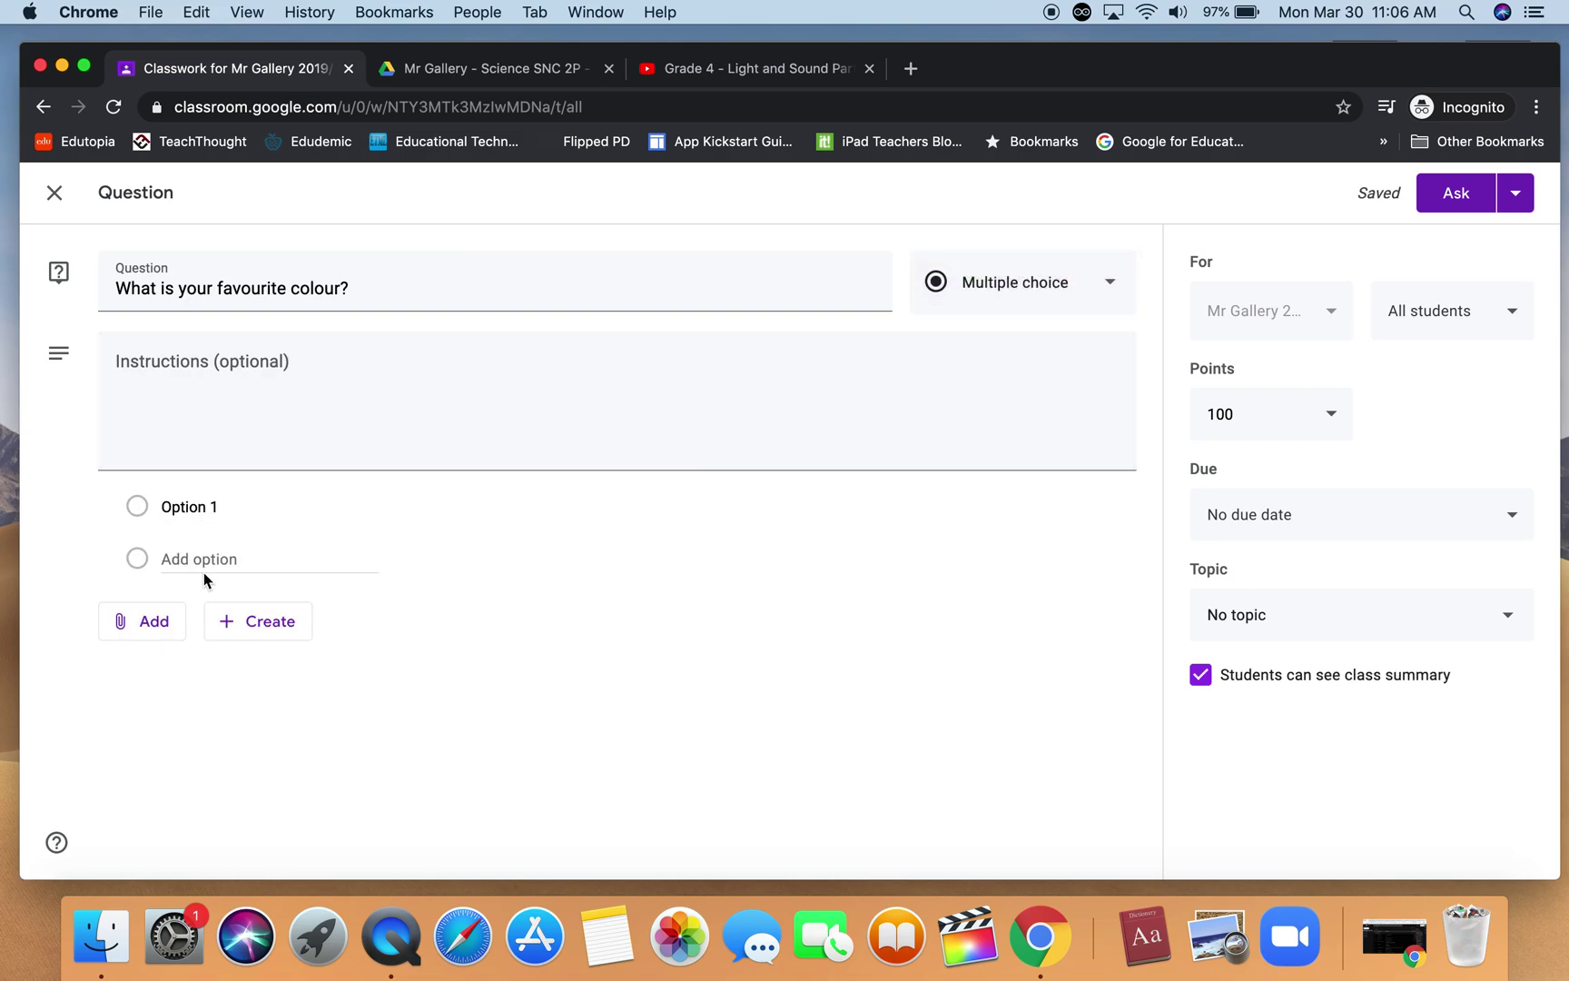
Enter the answer options Blue, Red, Yellow and Other.
{"action": "left_click", "coordinate": [215, 503]}
{"action": "type", "text": "Blue"}
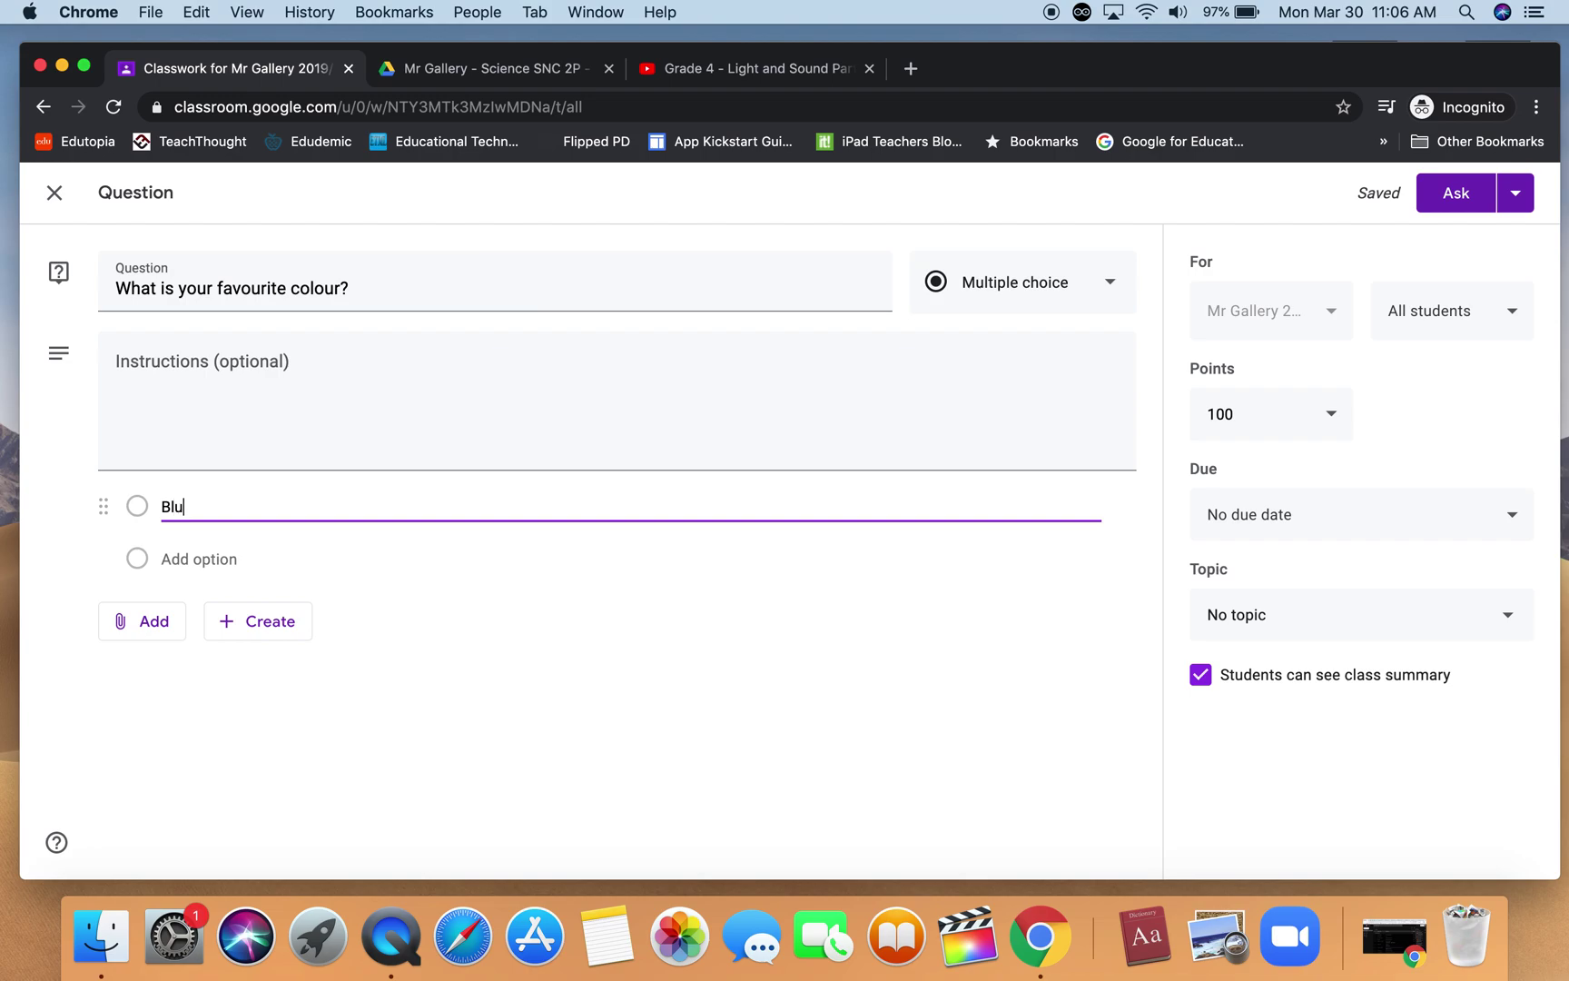
{"action": "left_click", "coordinate": [281, 560]}
{"action": "type", "text": "Red"}
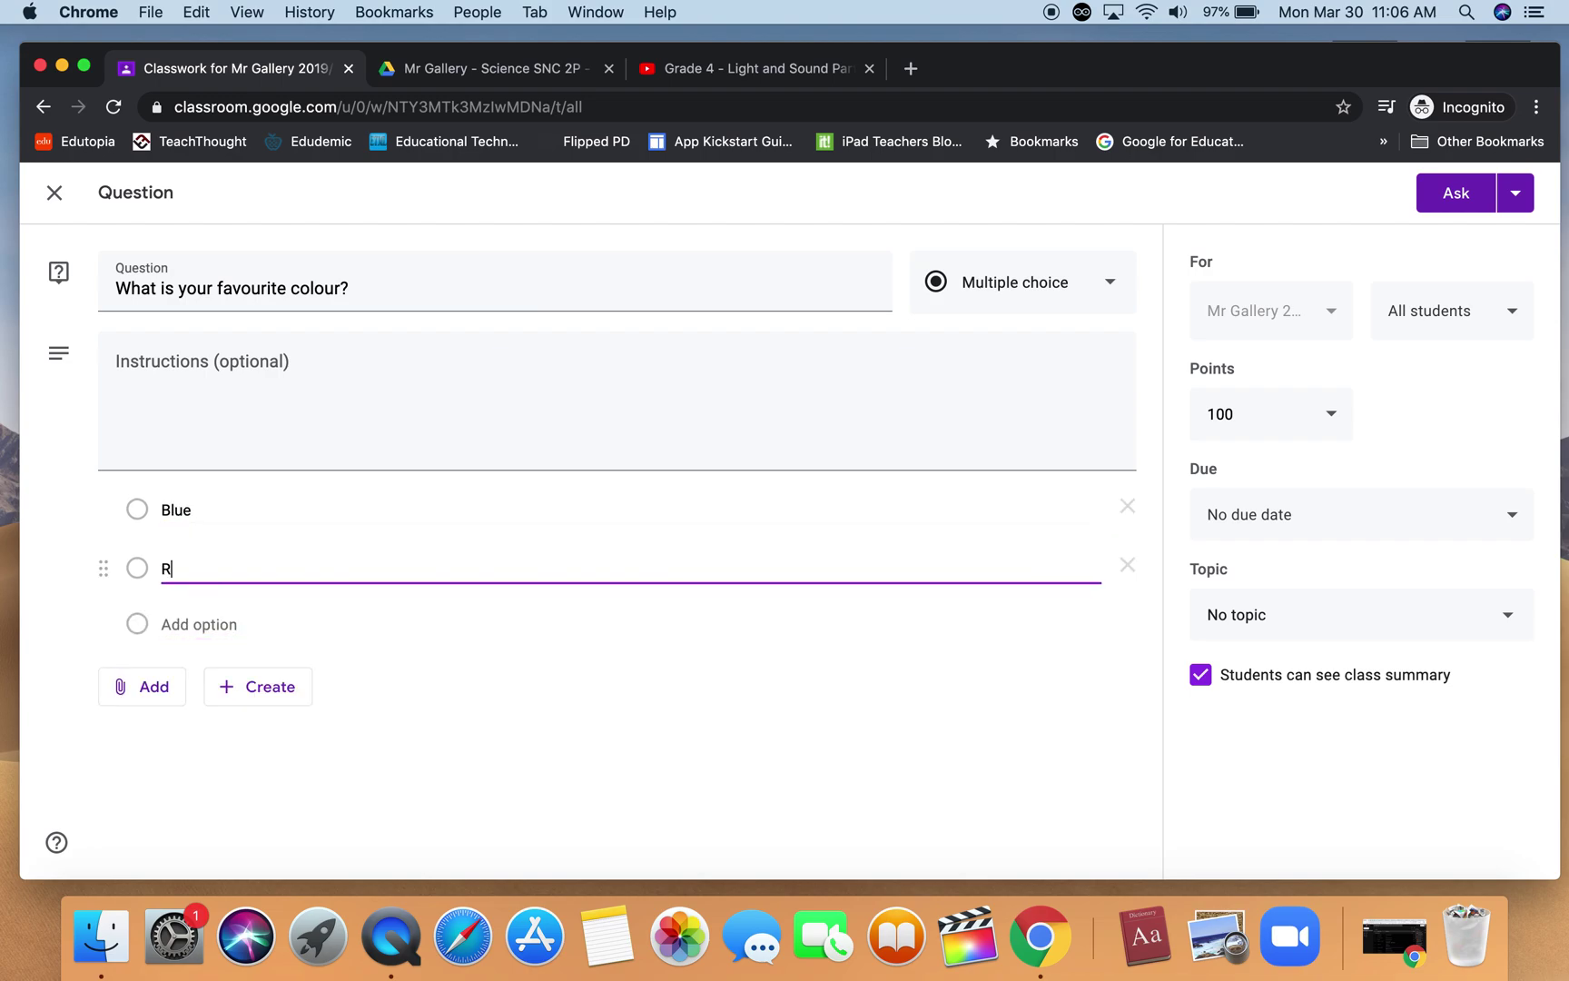
{"action": "left_click", "coordinate": [273, 625]}
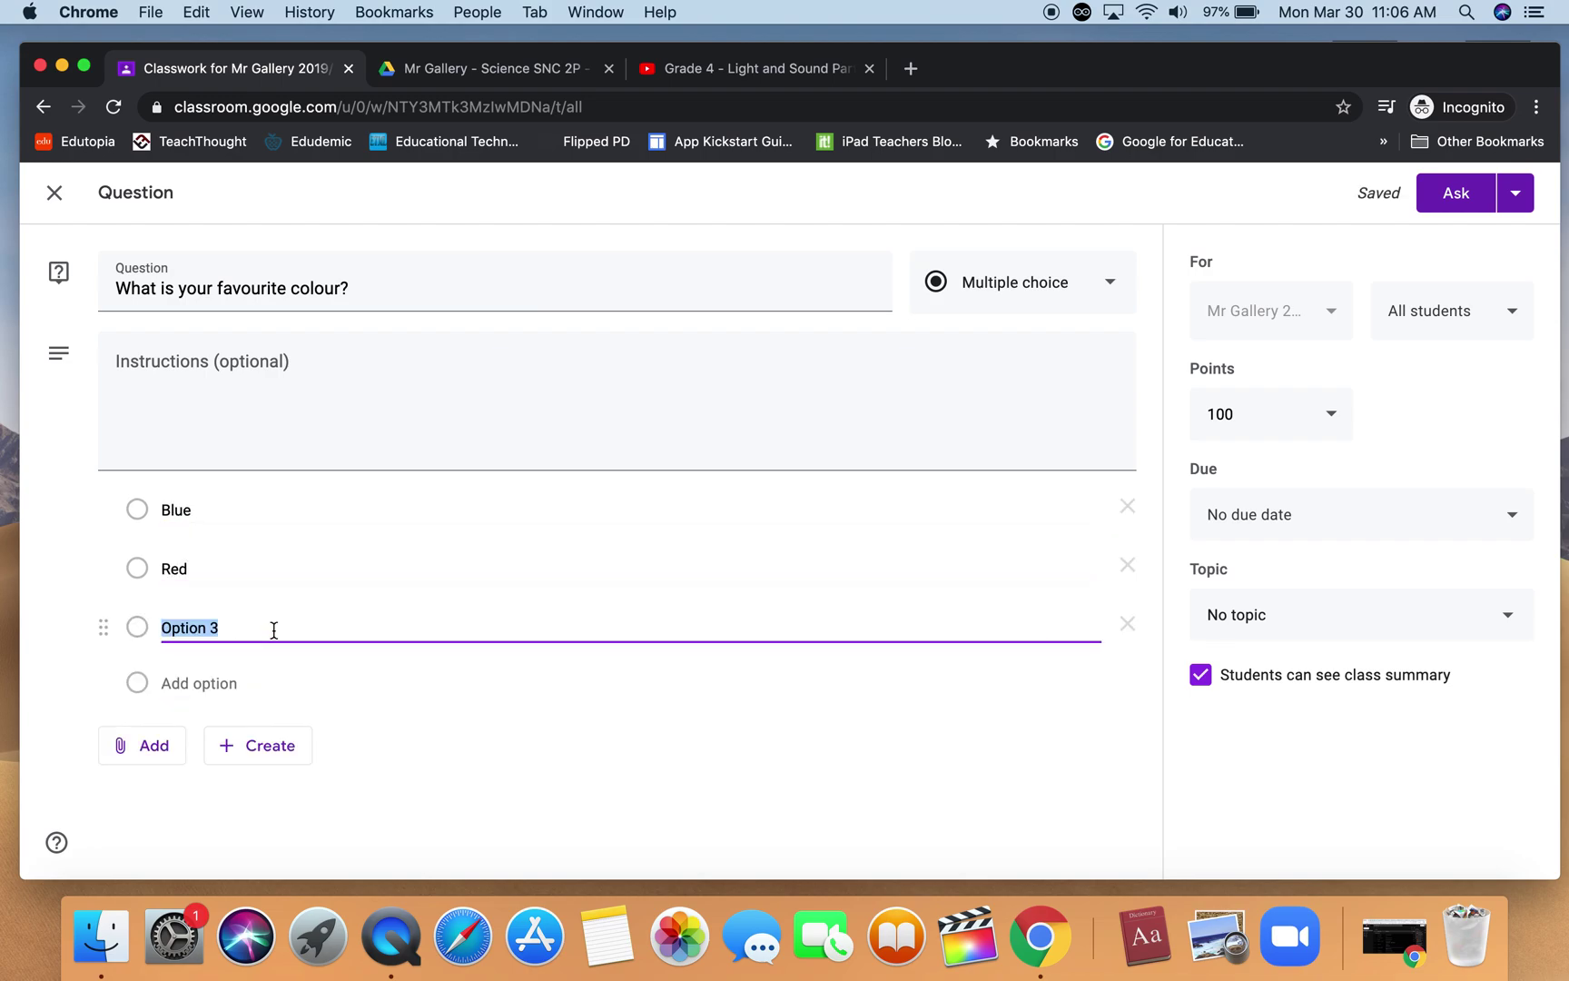
{"action": "type", "text": "Yellow"}
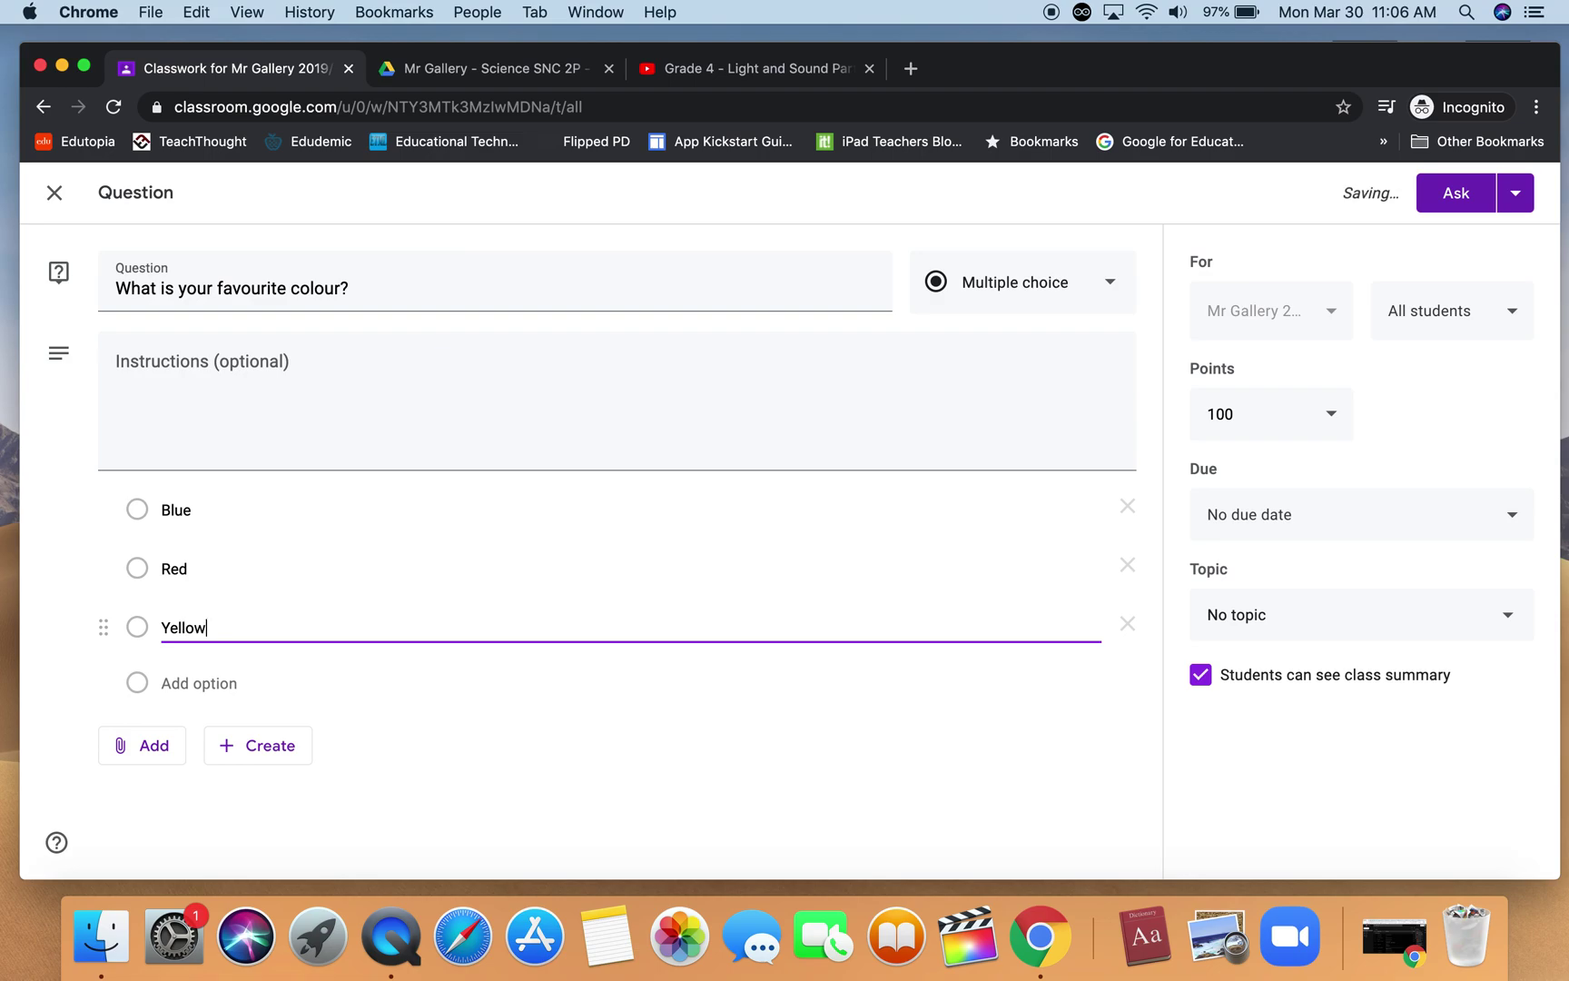
{"action": "left_click", "coordinate": [195, 687]}
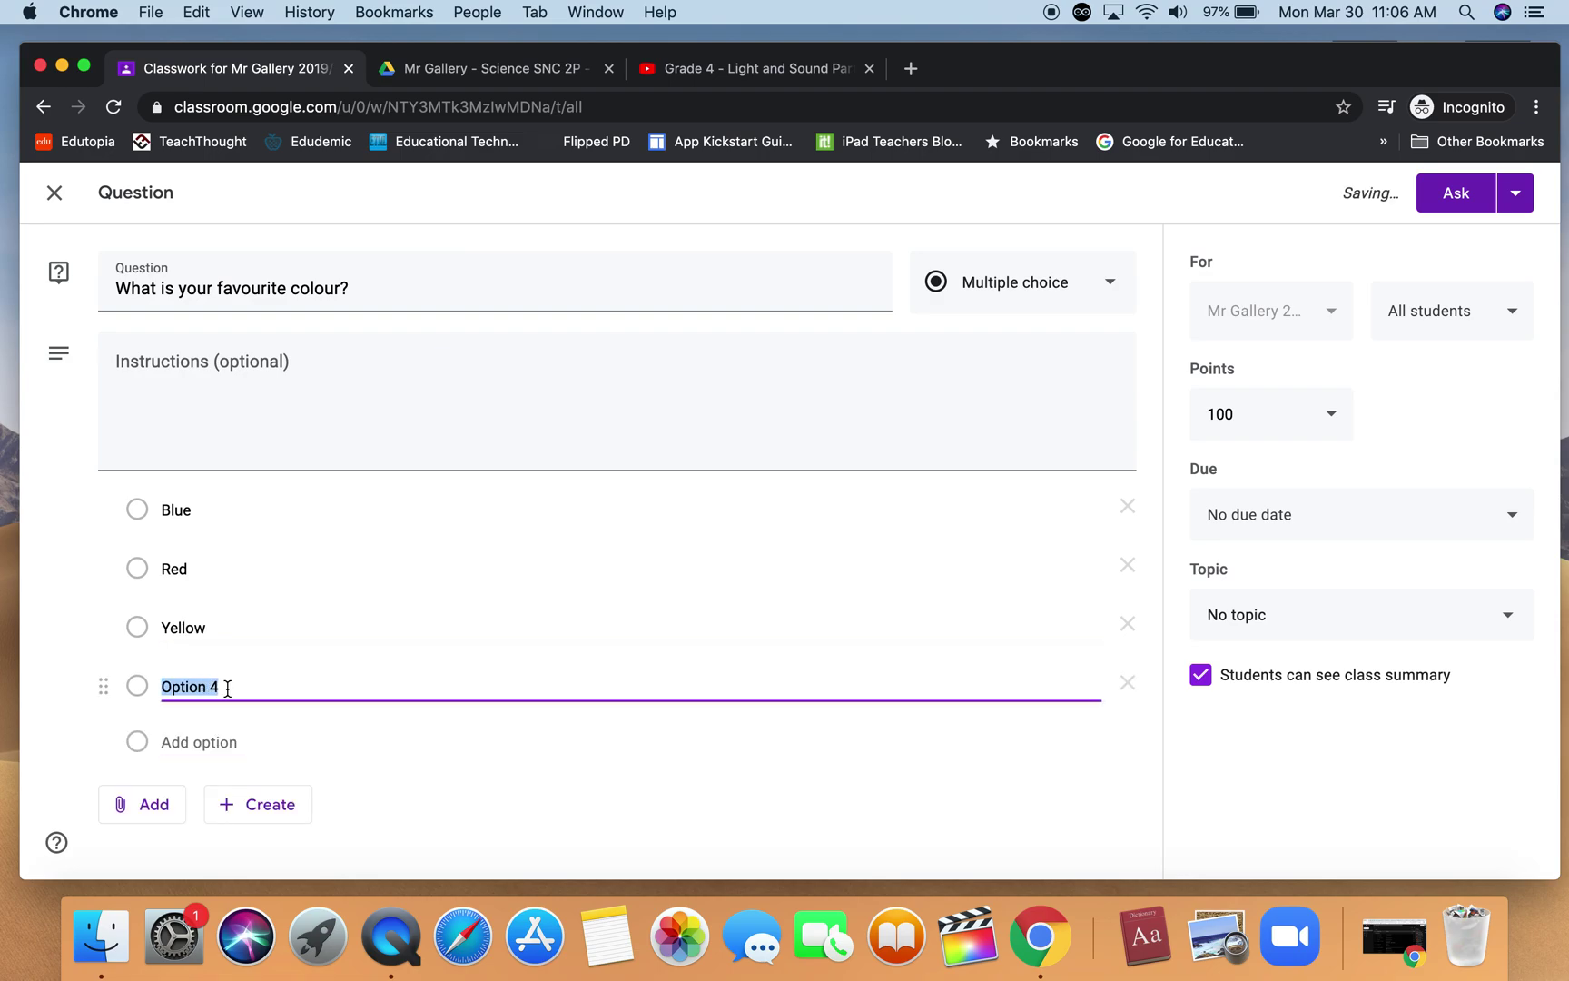
{"action": "type", "text": "Ot"}
{"action": "type", "text": "O"}
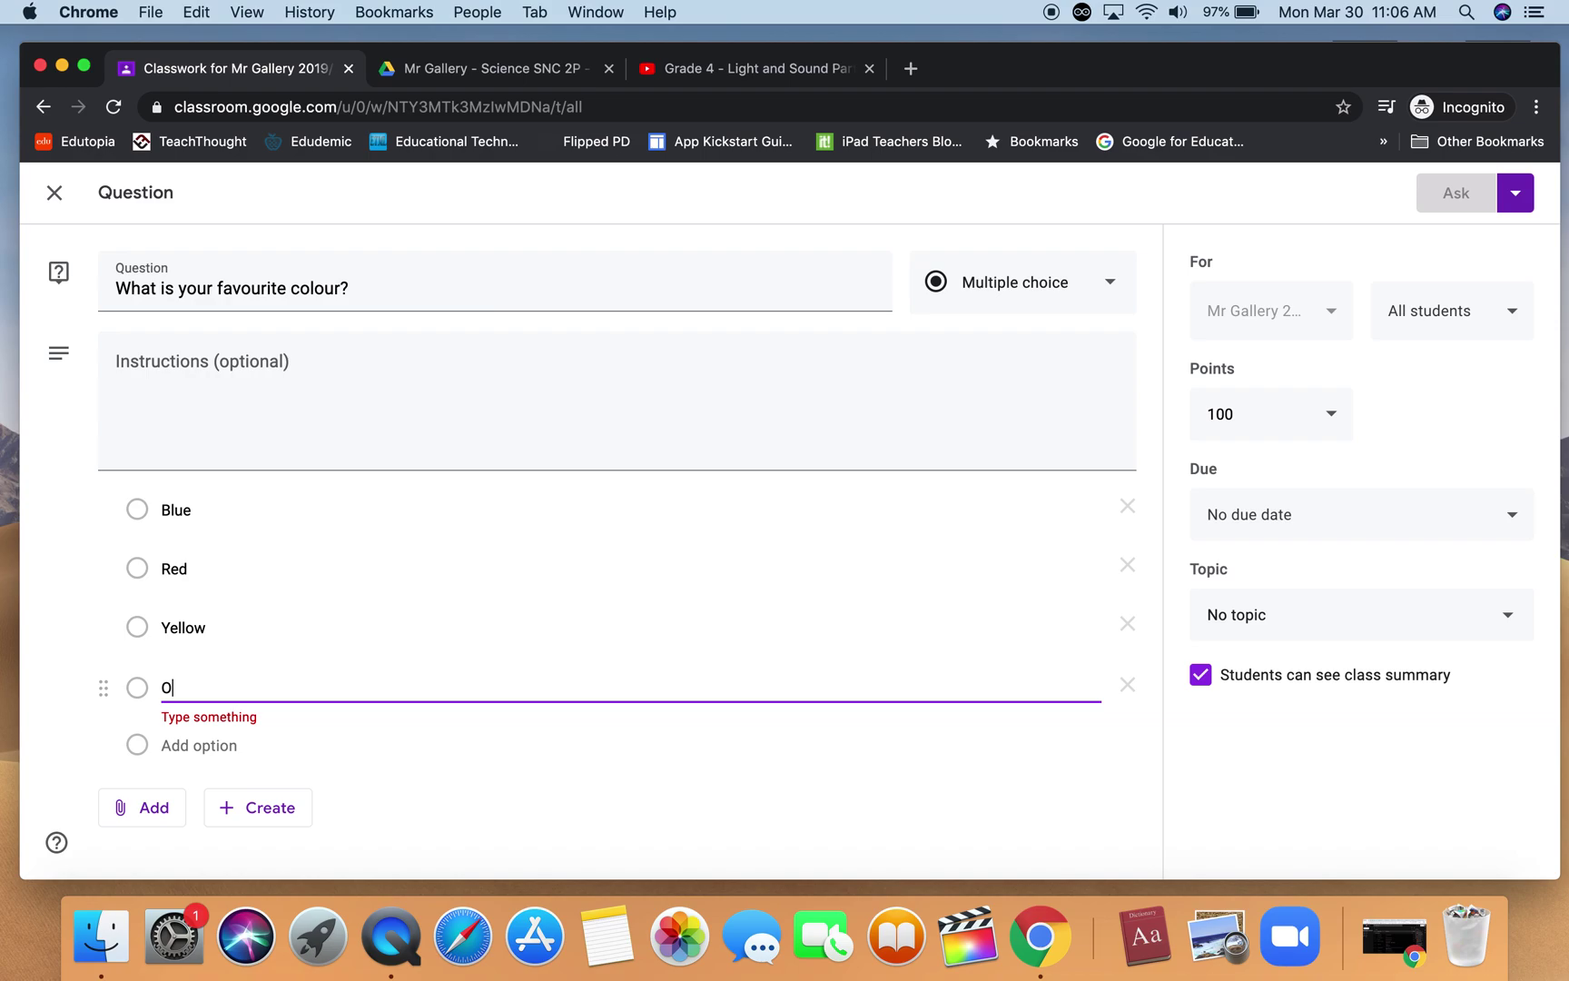
{"action": "type", "text": "ther"}
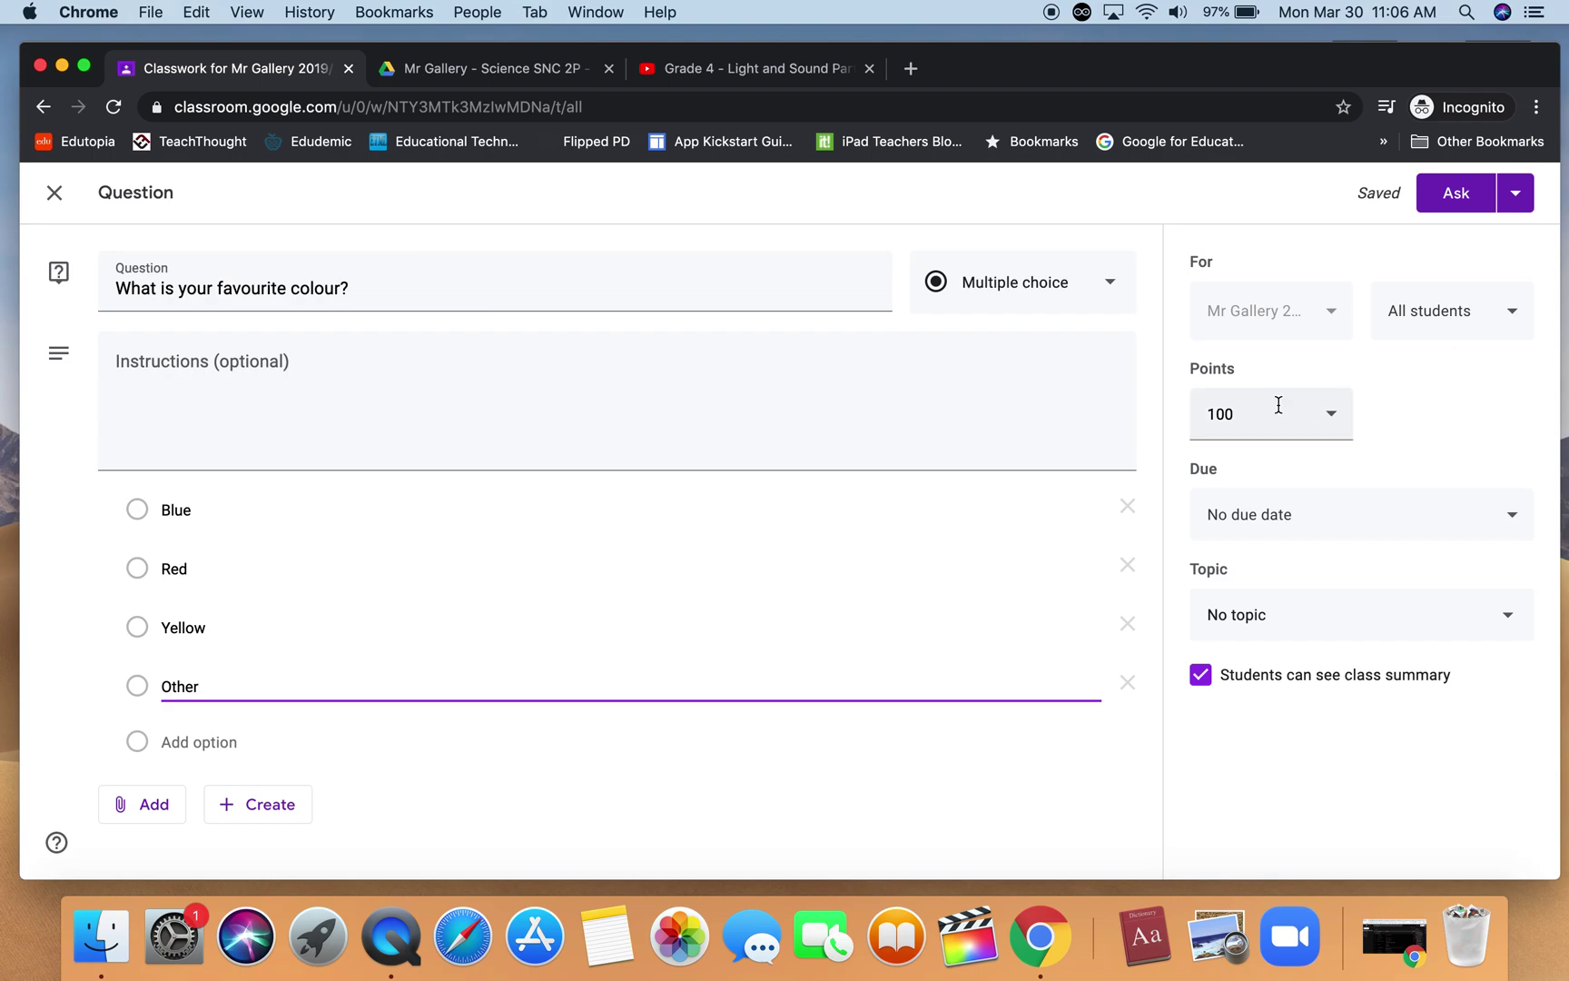
Set the favourite-colour question's due date to Fri, Apr 3, 2020.
{"action": "left_click", "coordinate": [1293, 519]}
{"action": "left_click", "coordinate": [1296, 533]}
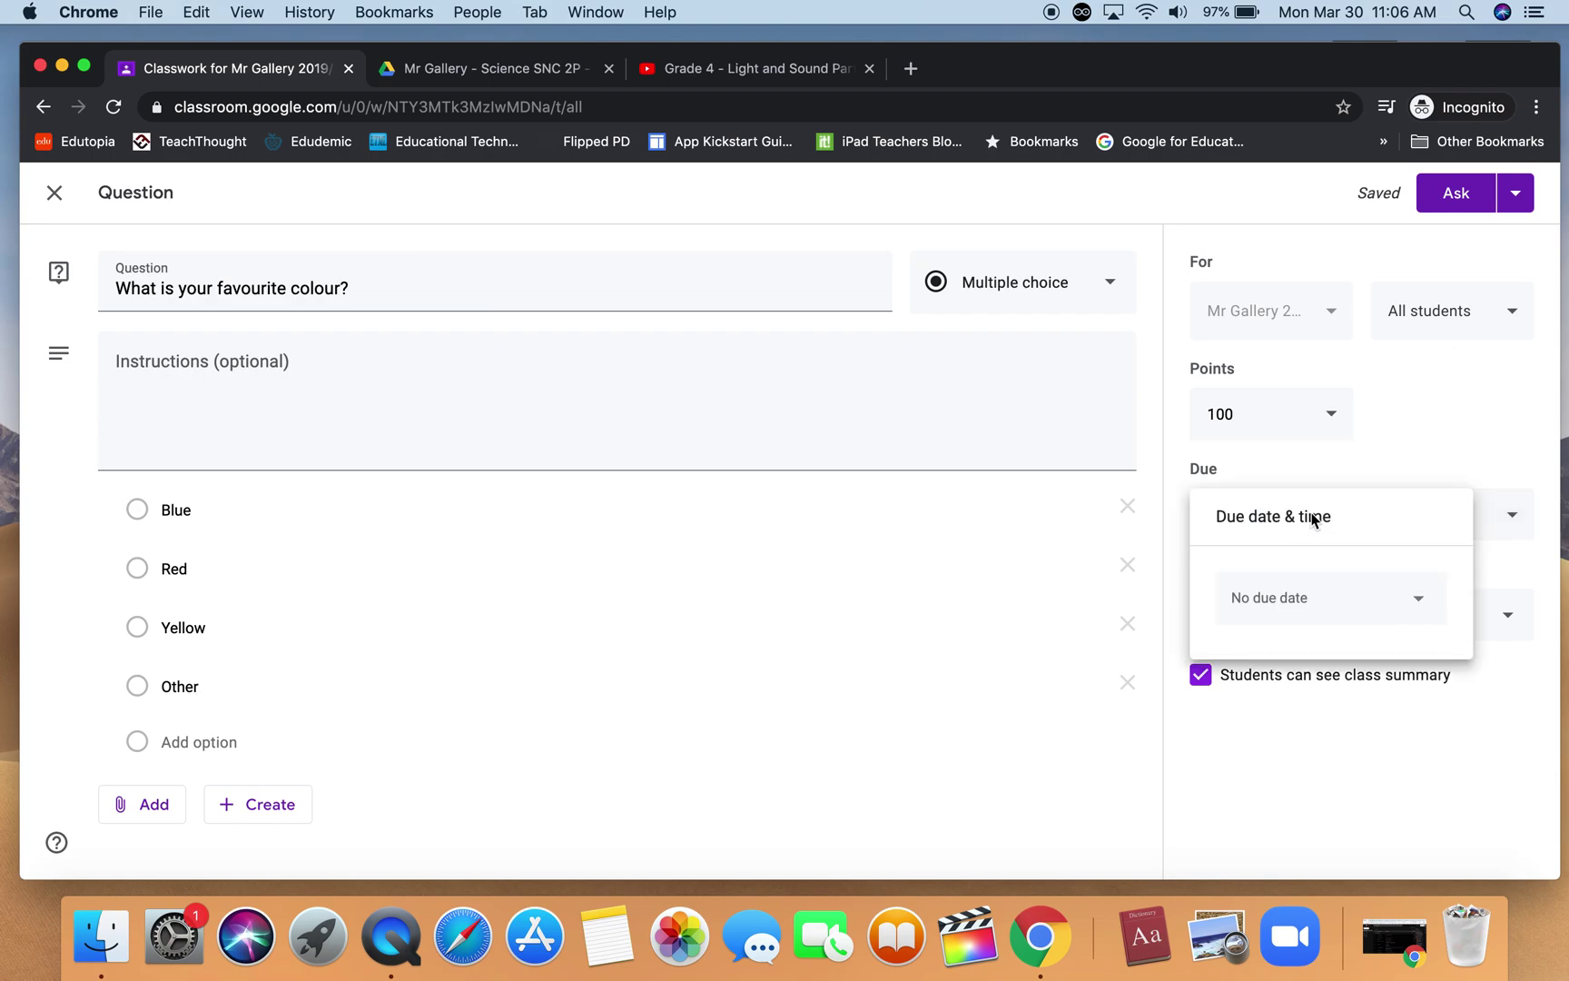
{"action": "left_click", "coordinate": [1304, 602]}
{"action": "left_click", "coordinate": [1438, 650]}
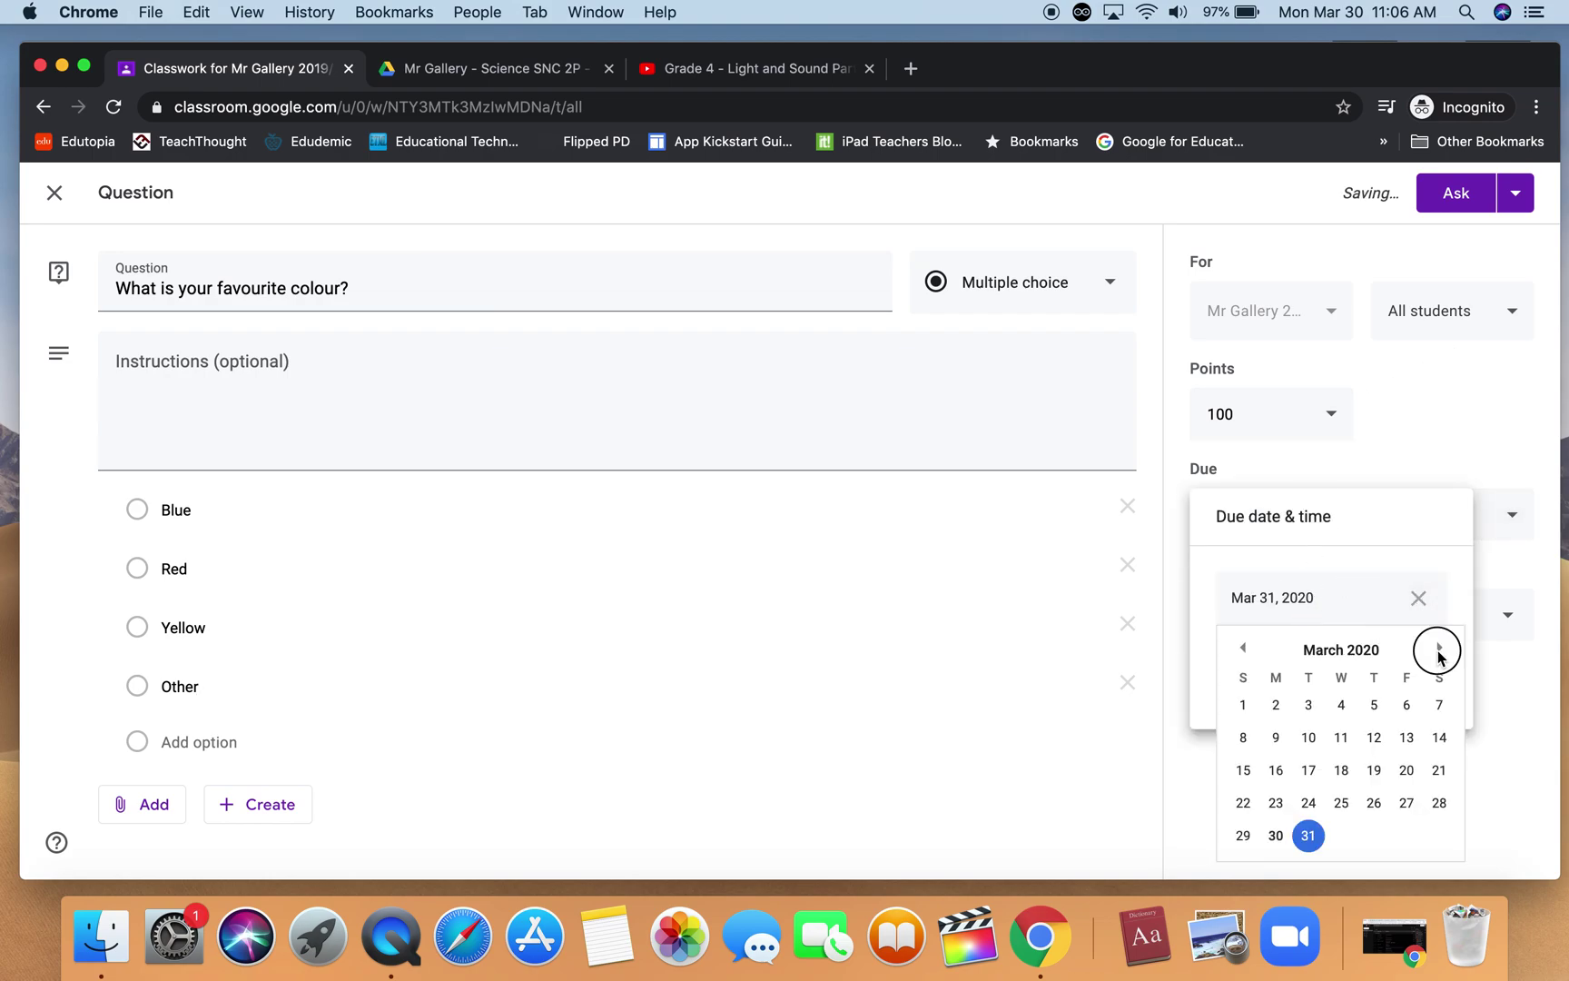
{"action": "left_click", "coordinate": [1404, 707]}
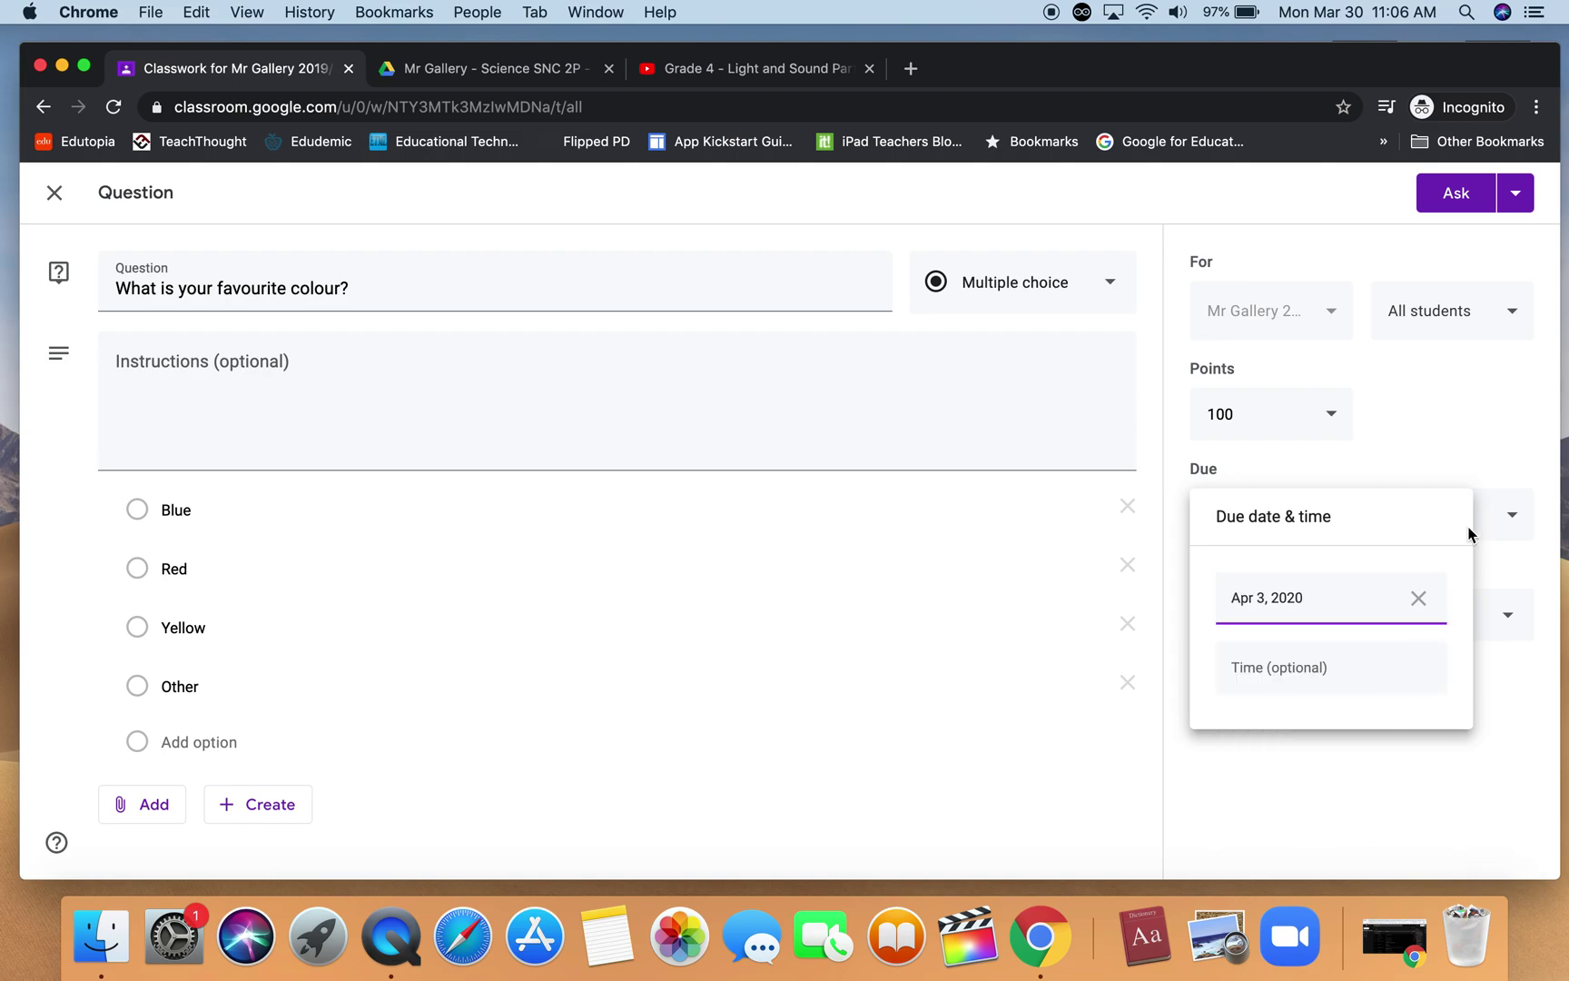
{"action": "left_click", "coordinate": [1469, 534]}
File the question under the Language topic and ask it.
{"action": "left_click", "coordinate": [1331, 634]}
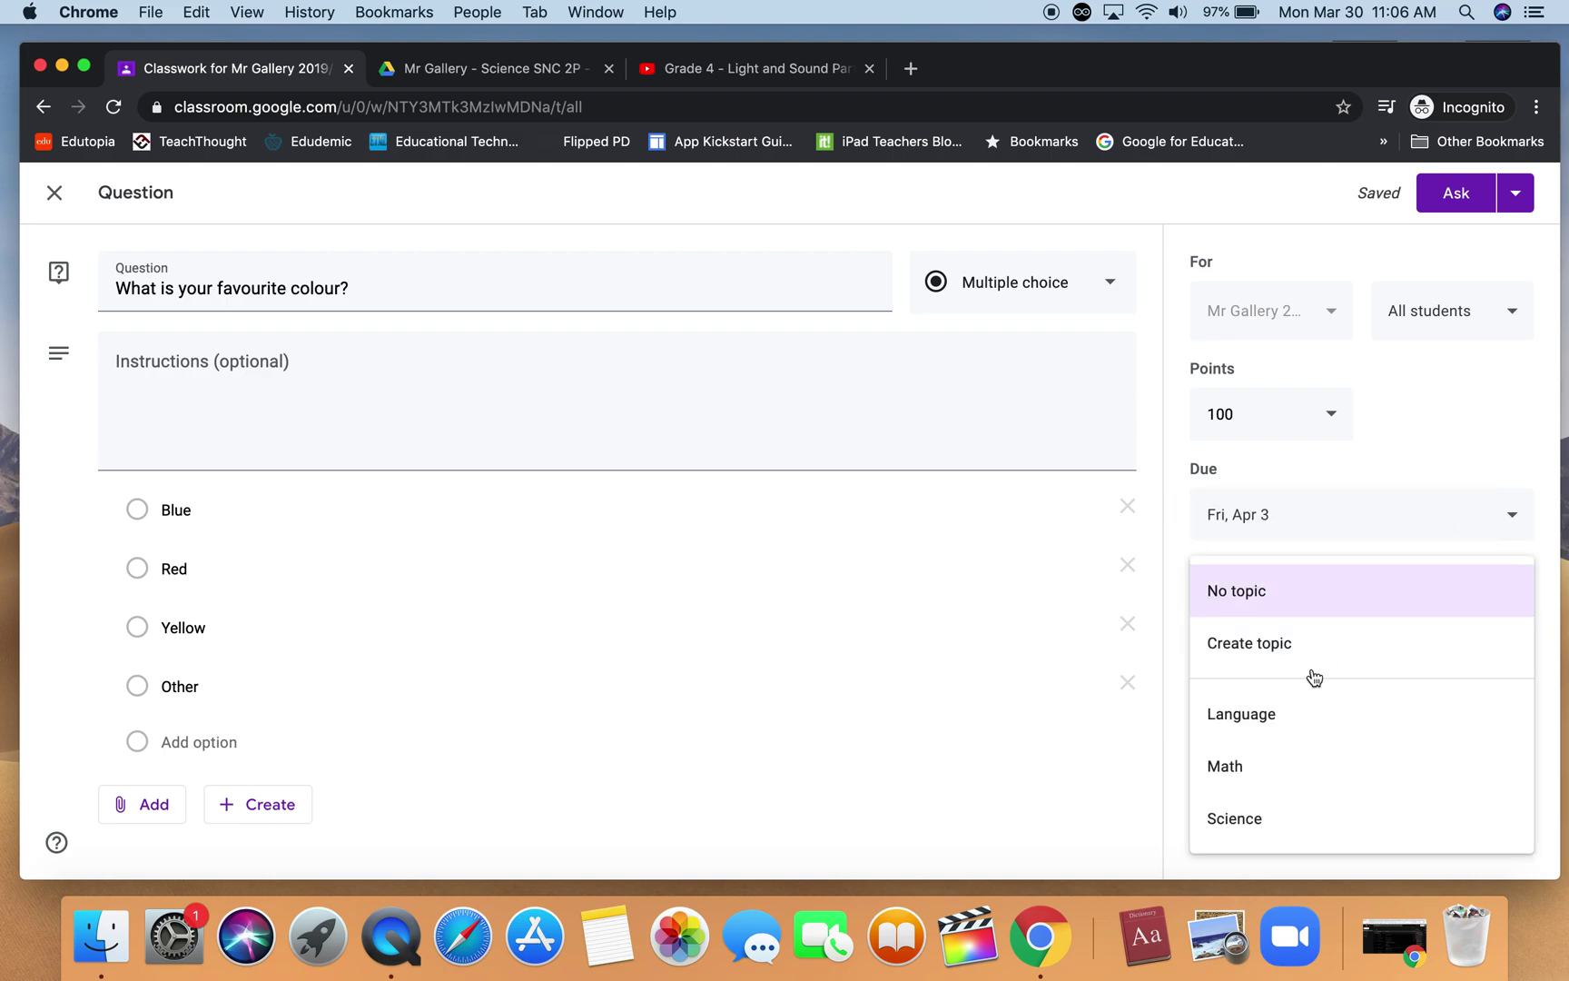
{"action": "left_click", "coordinate": [1283, 732]}
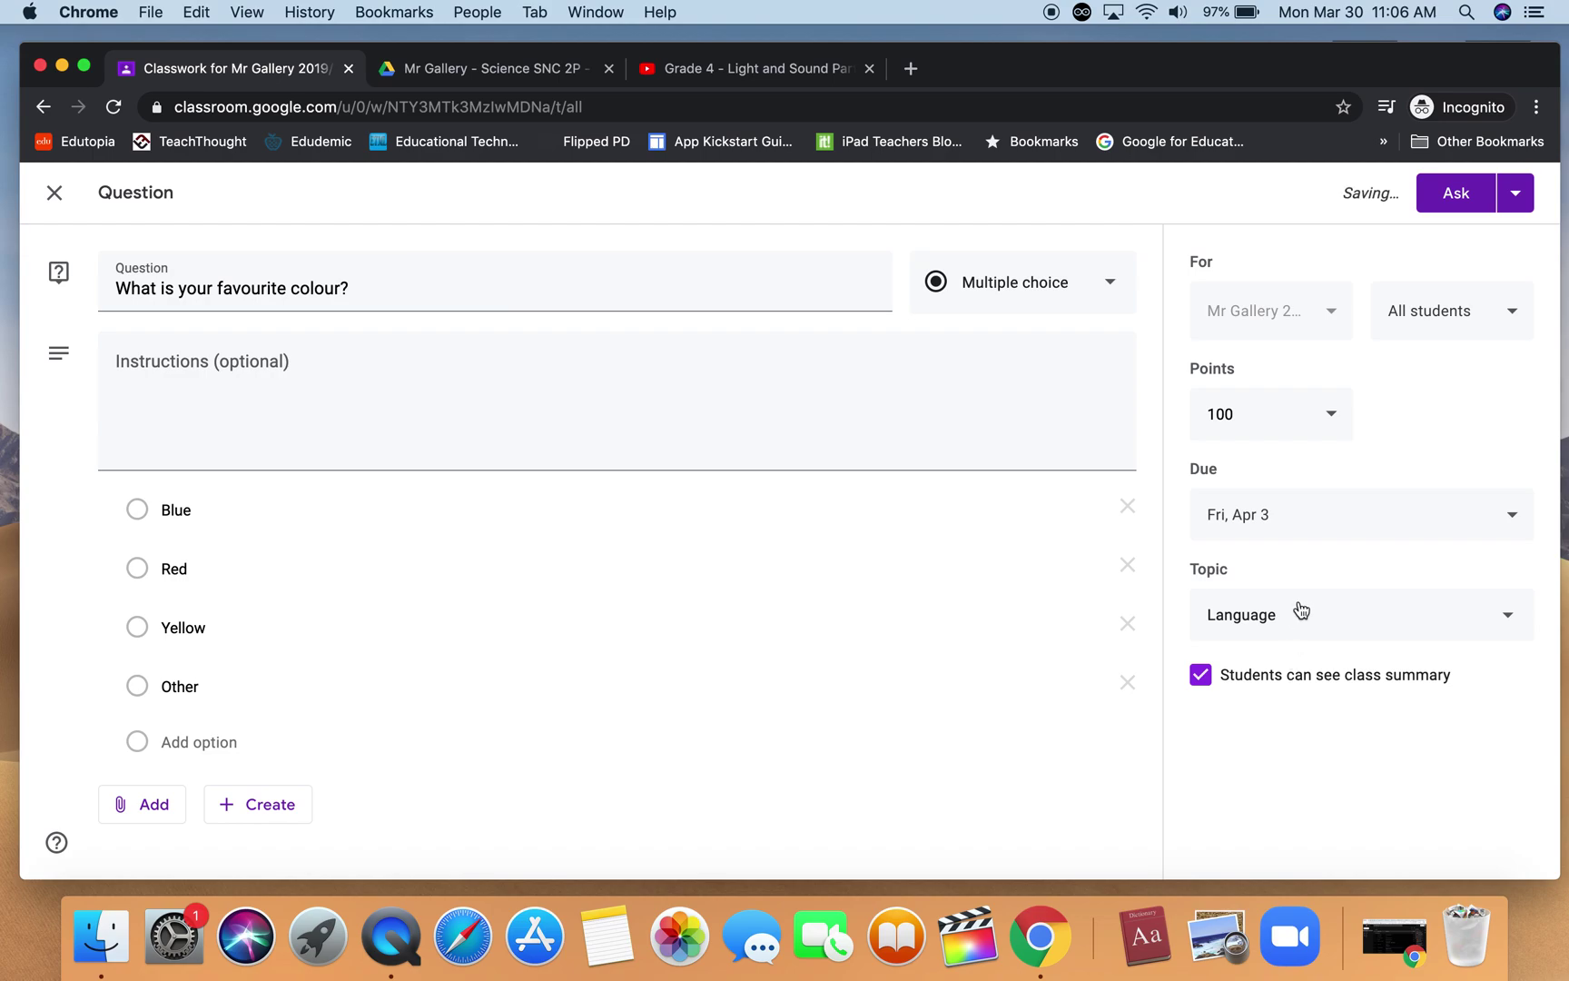
{"action": "left_click", "coordinate": [1454, 193]}
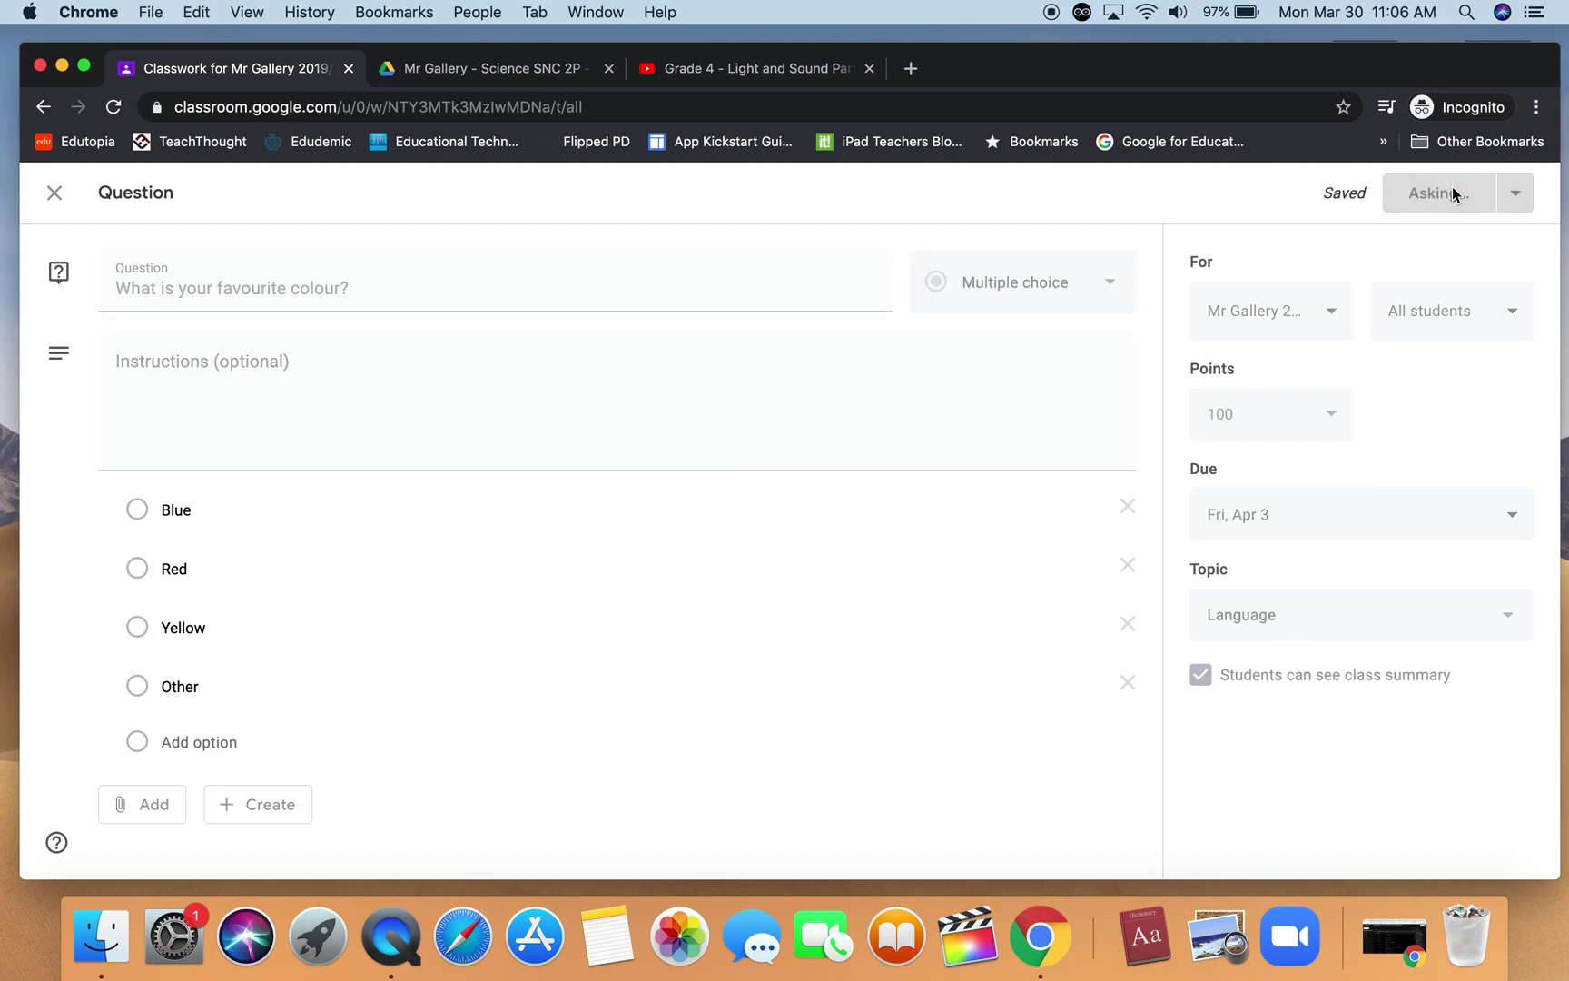
Scroll the Classwork page and look over the Create menu's post types, then dismiss it.
{"action": "scroll", "coordinate": [896, 432], "scroll_direction": "down", "scroll_amount": 3}
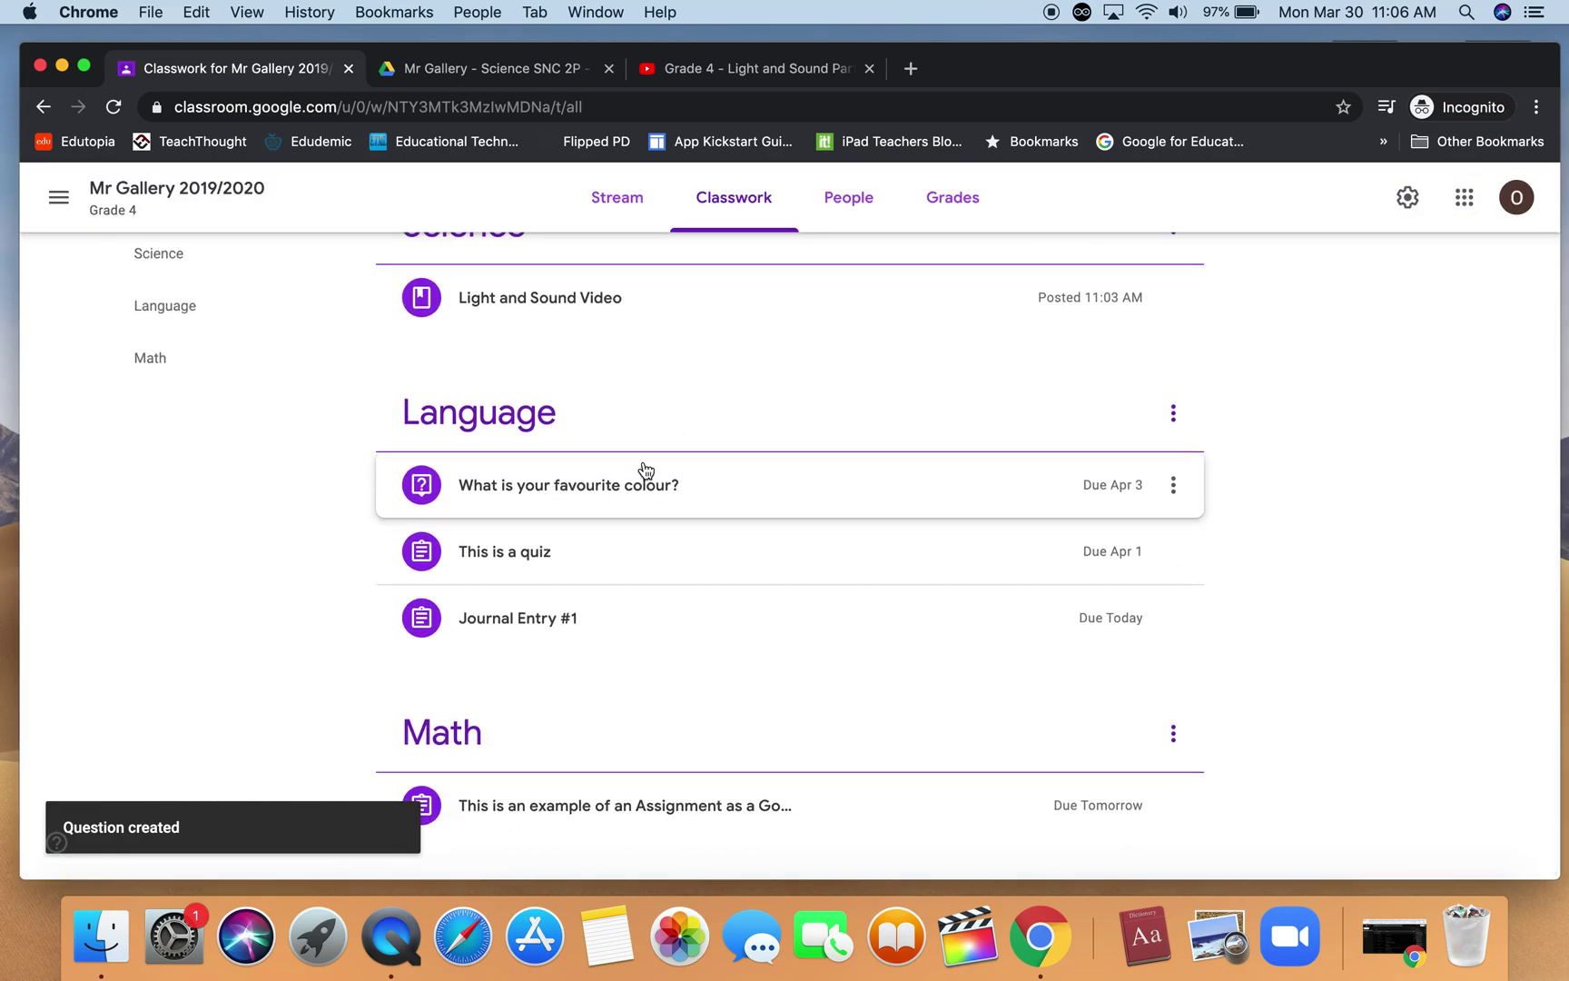
{"action": "scroll", "coordinate": [683, 409], "scroll_direction": "up", "scroll_amount": 3}
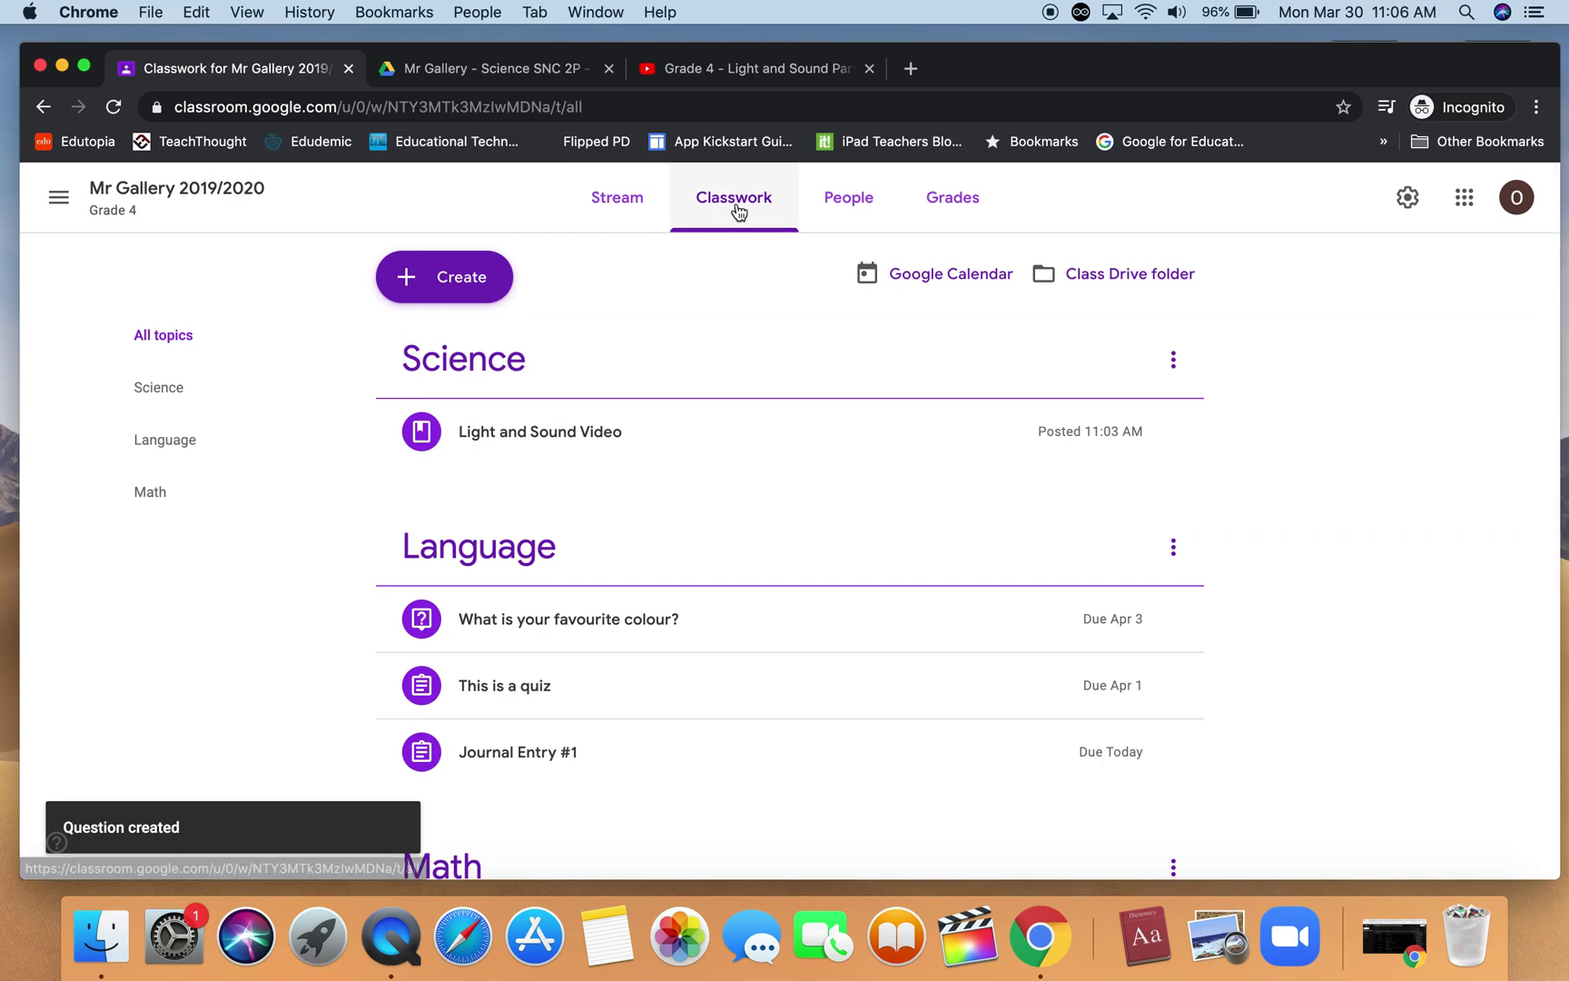
{"action": "left_click", "coordinate": [452, 272]}
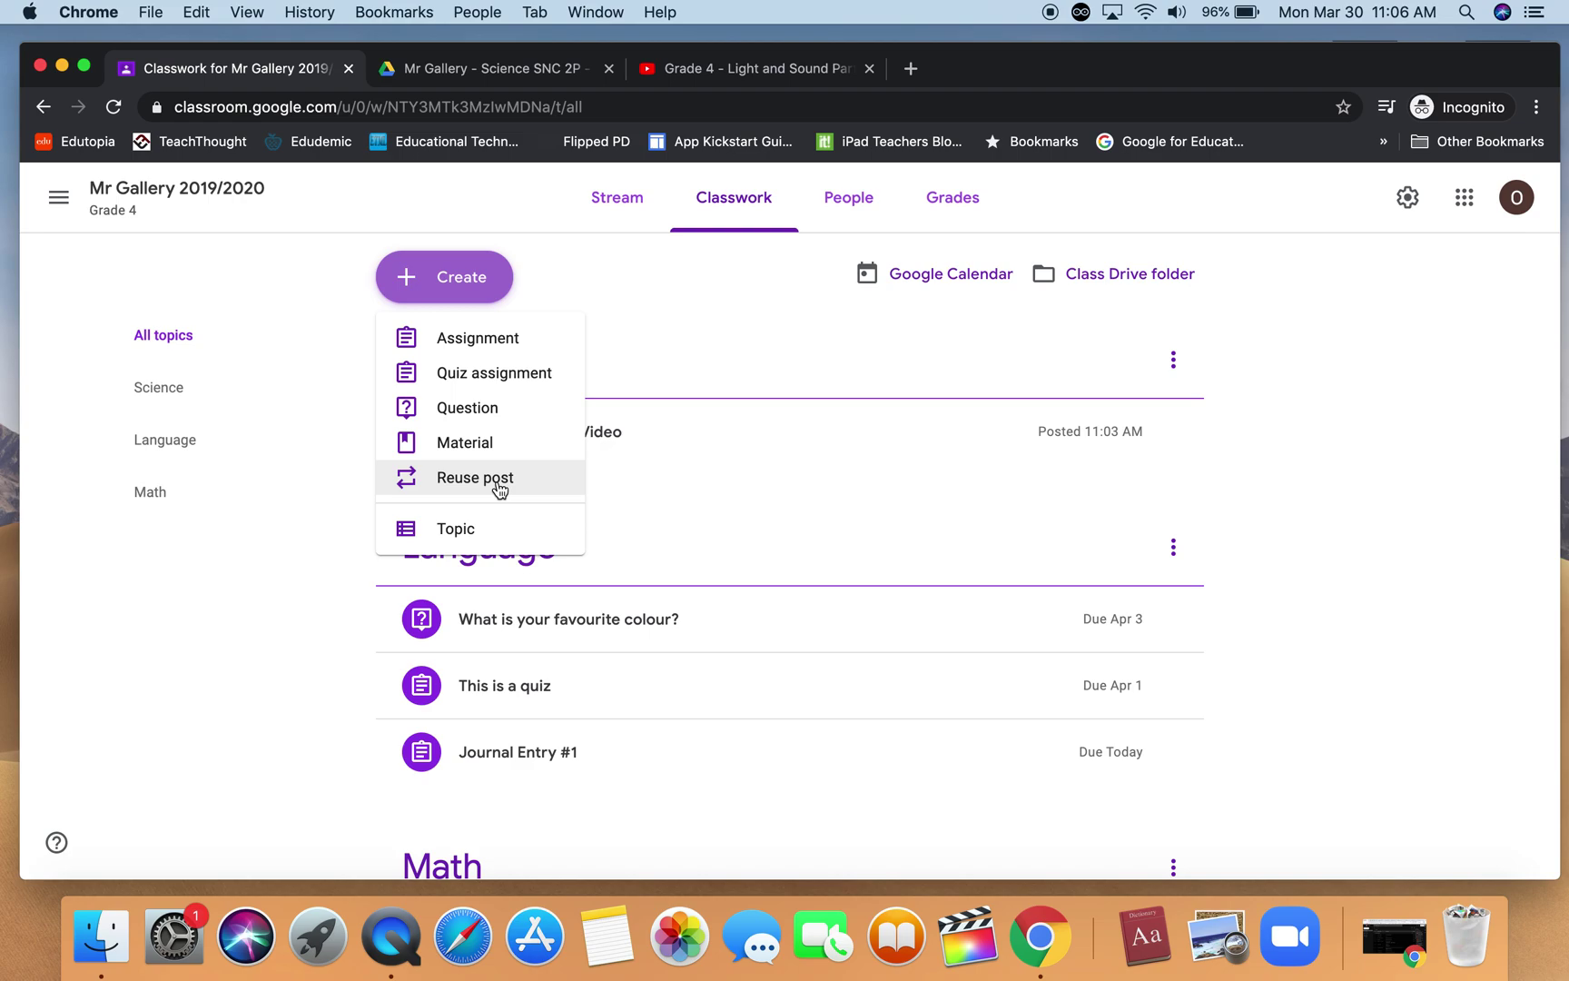
{"action": "left_click", "coordinate": [642, 296]}
{"action": "left_click", "coordinate": [635, 213]}
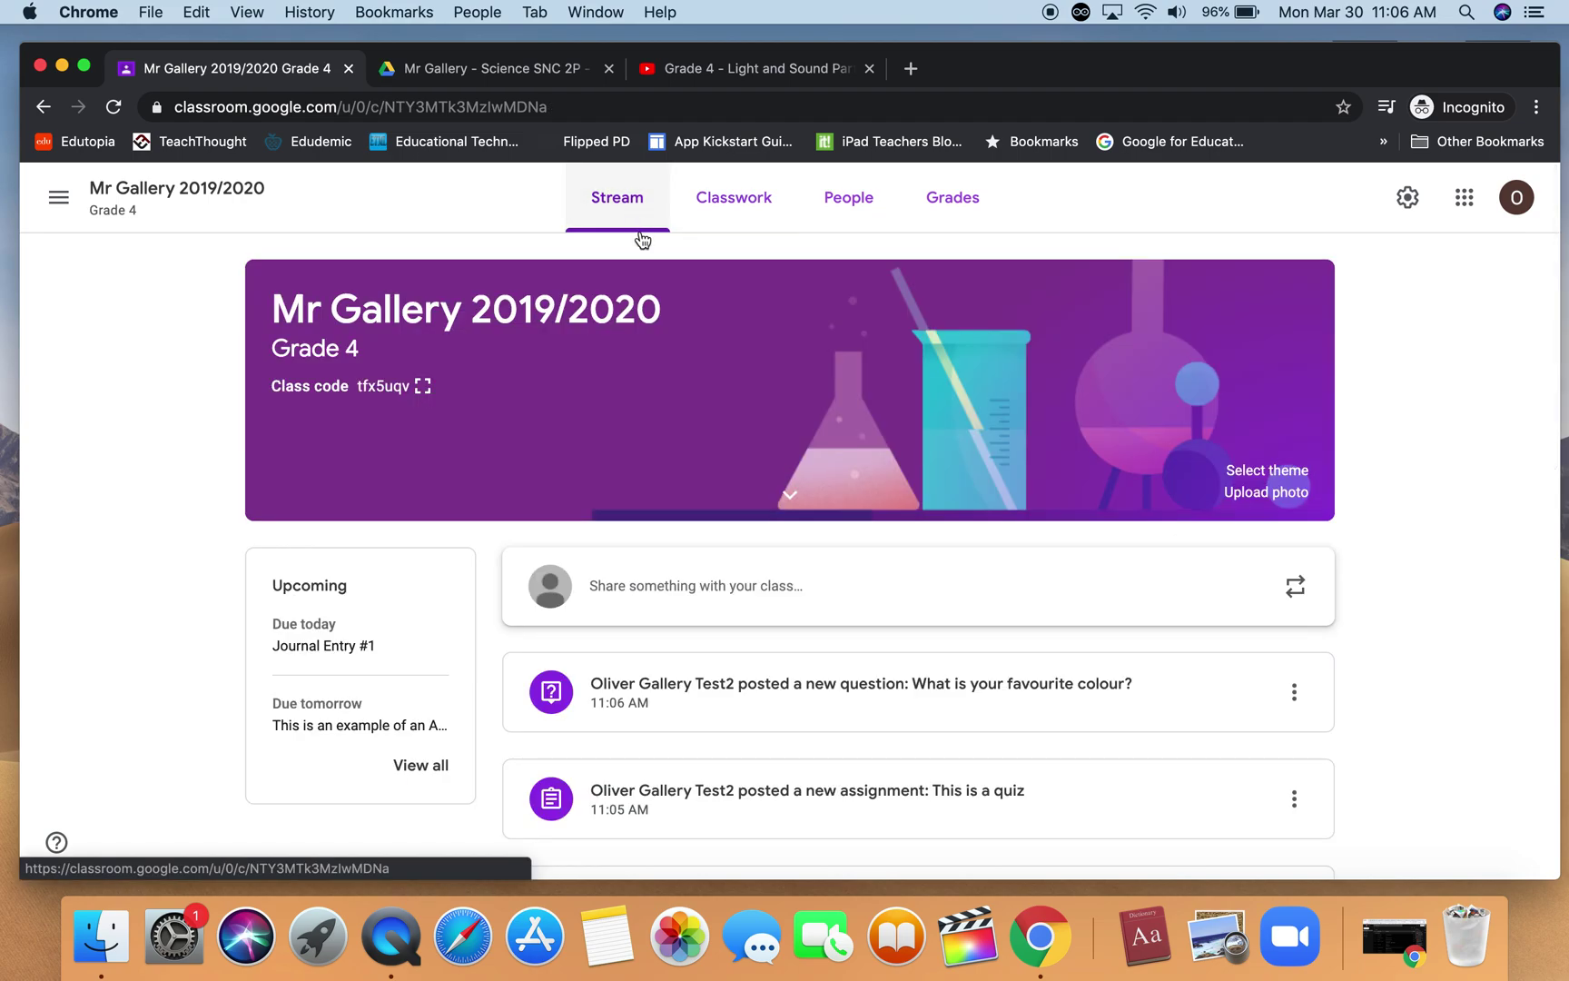
{"action": "scroll", "coordinate": [863, 640], "scroll_direction": "down", "scroll_amount": 3}
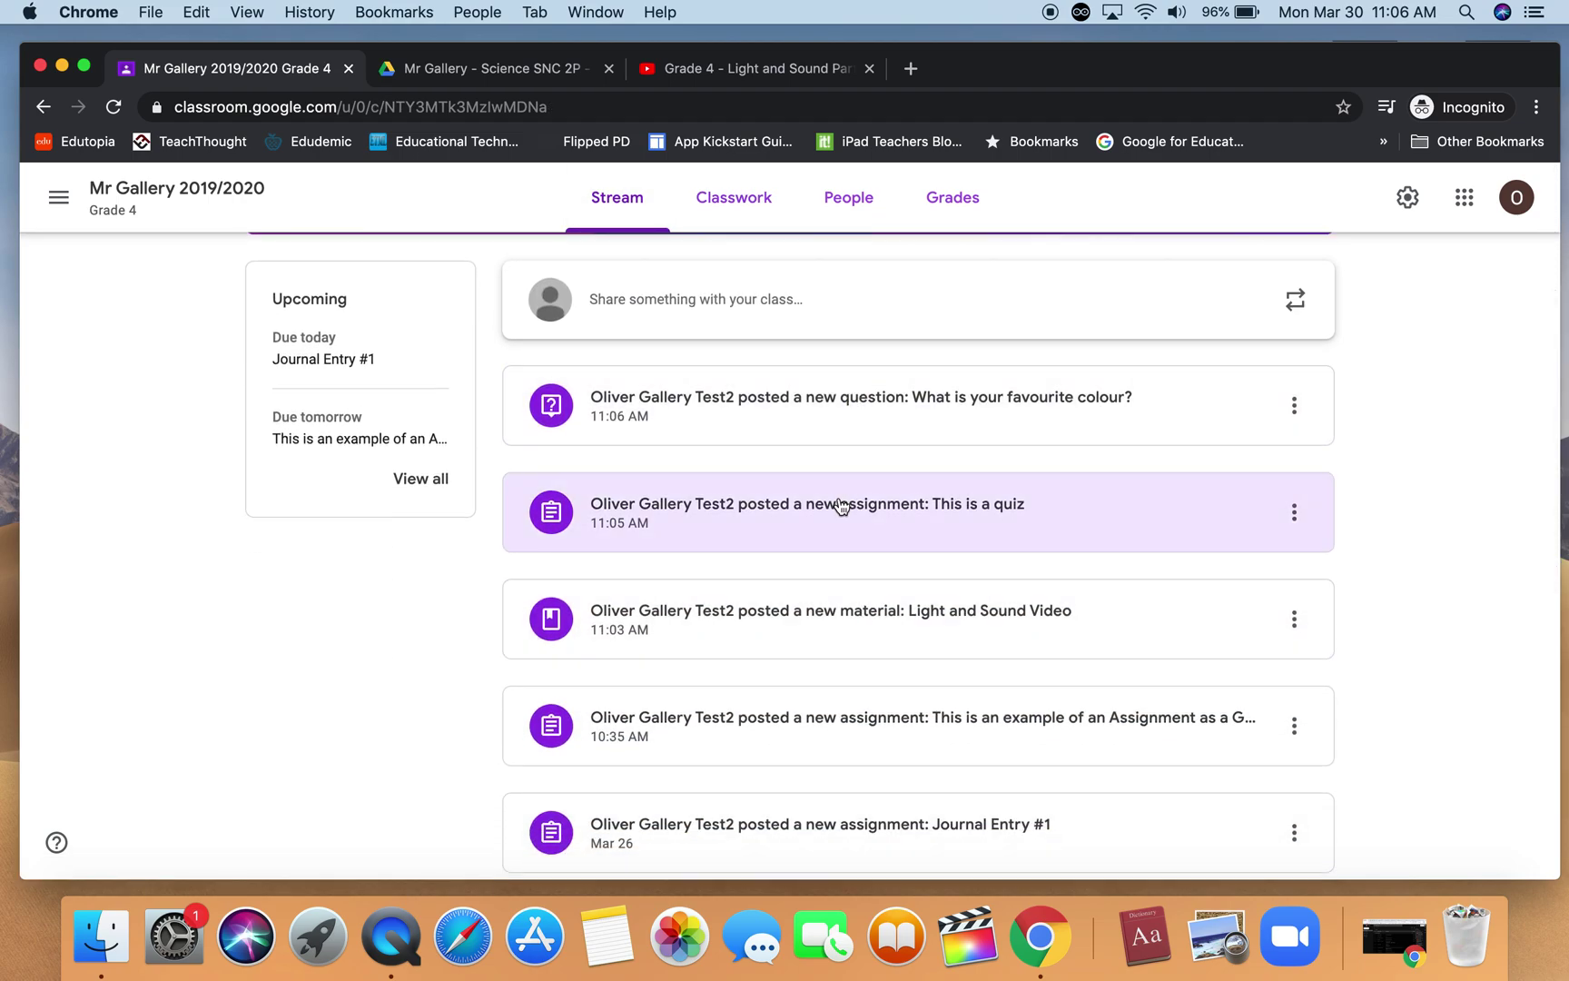
{"action": "scroll", "coordinate": [827, 697], "scroll_direction": "down", "scroll_amount": 2}
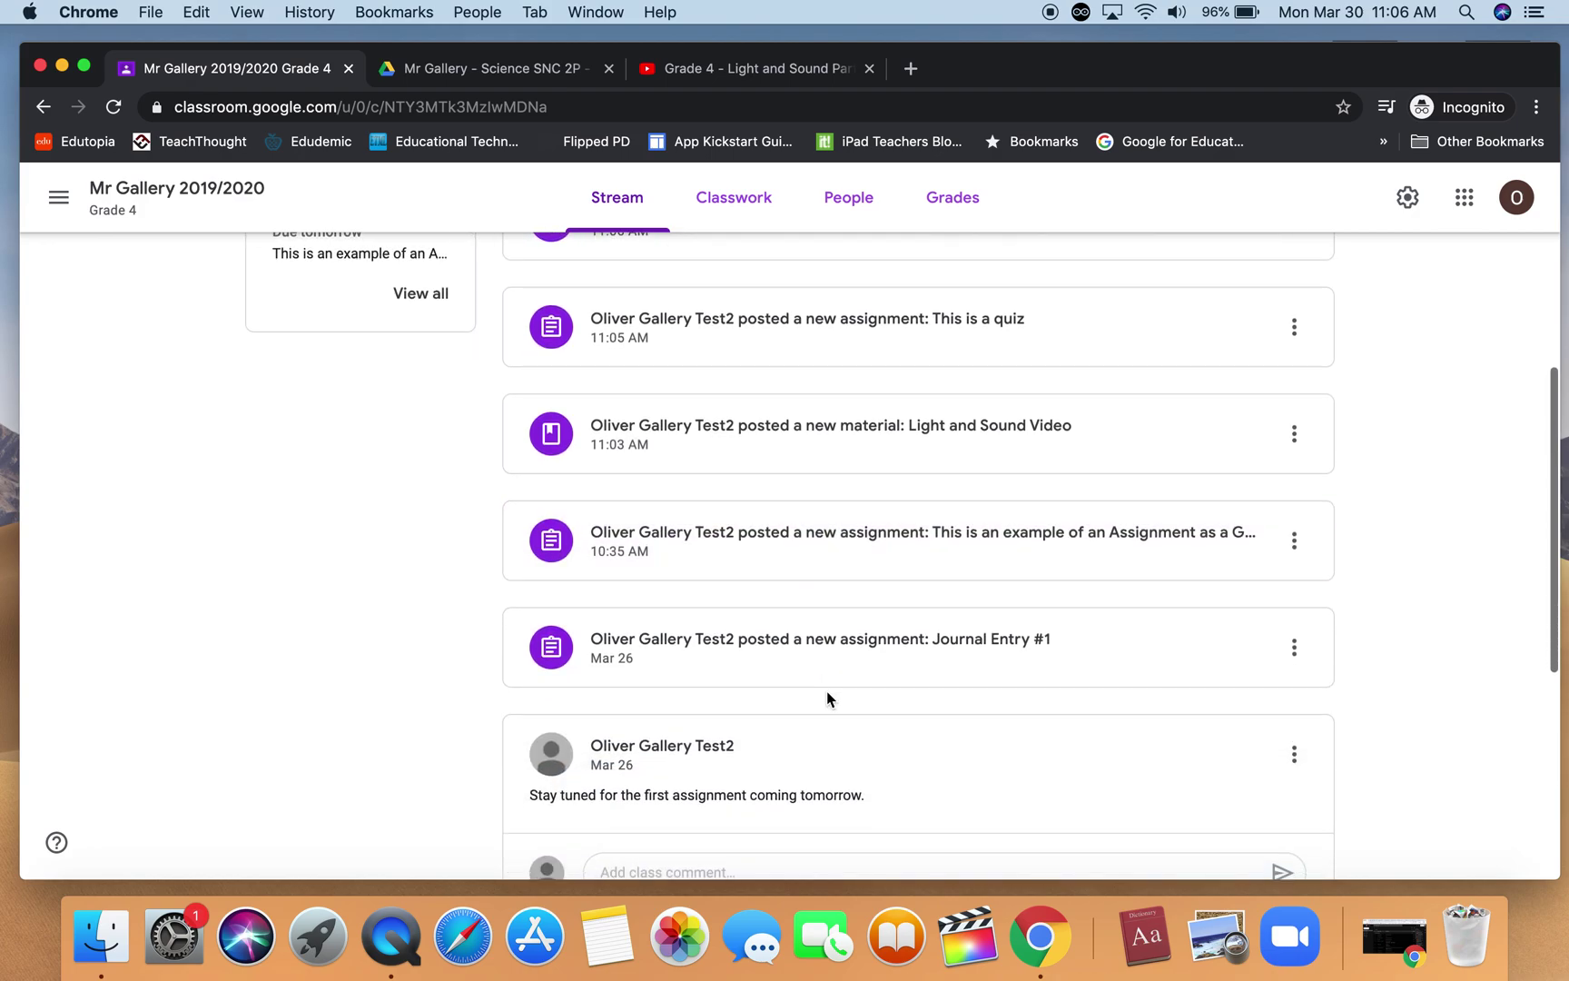
{"action": "scroll", "coordinate": [828, 693], "scroll_direction": "up", "scroll_amount": 3}
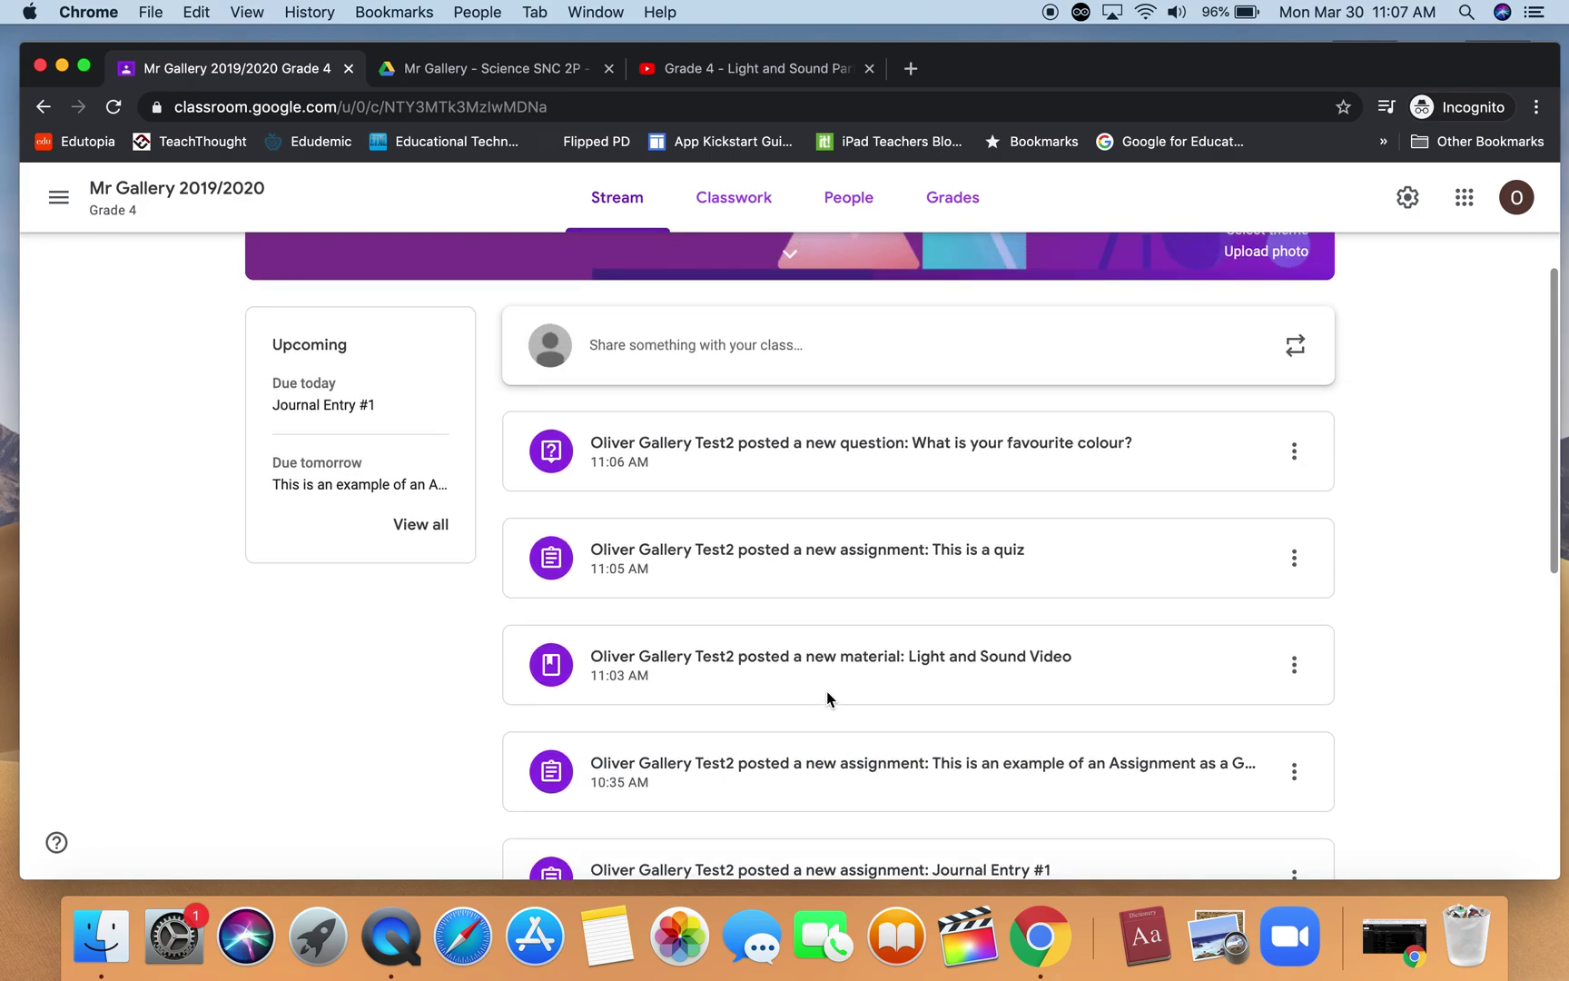
{"action": "scroll", "coordinate": [827, 698], "scroll_direction": "up", "scroll_amount": 3}
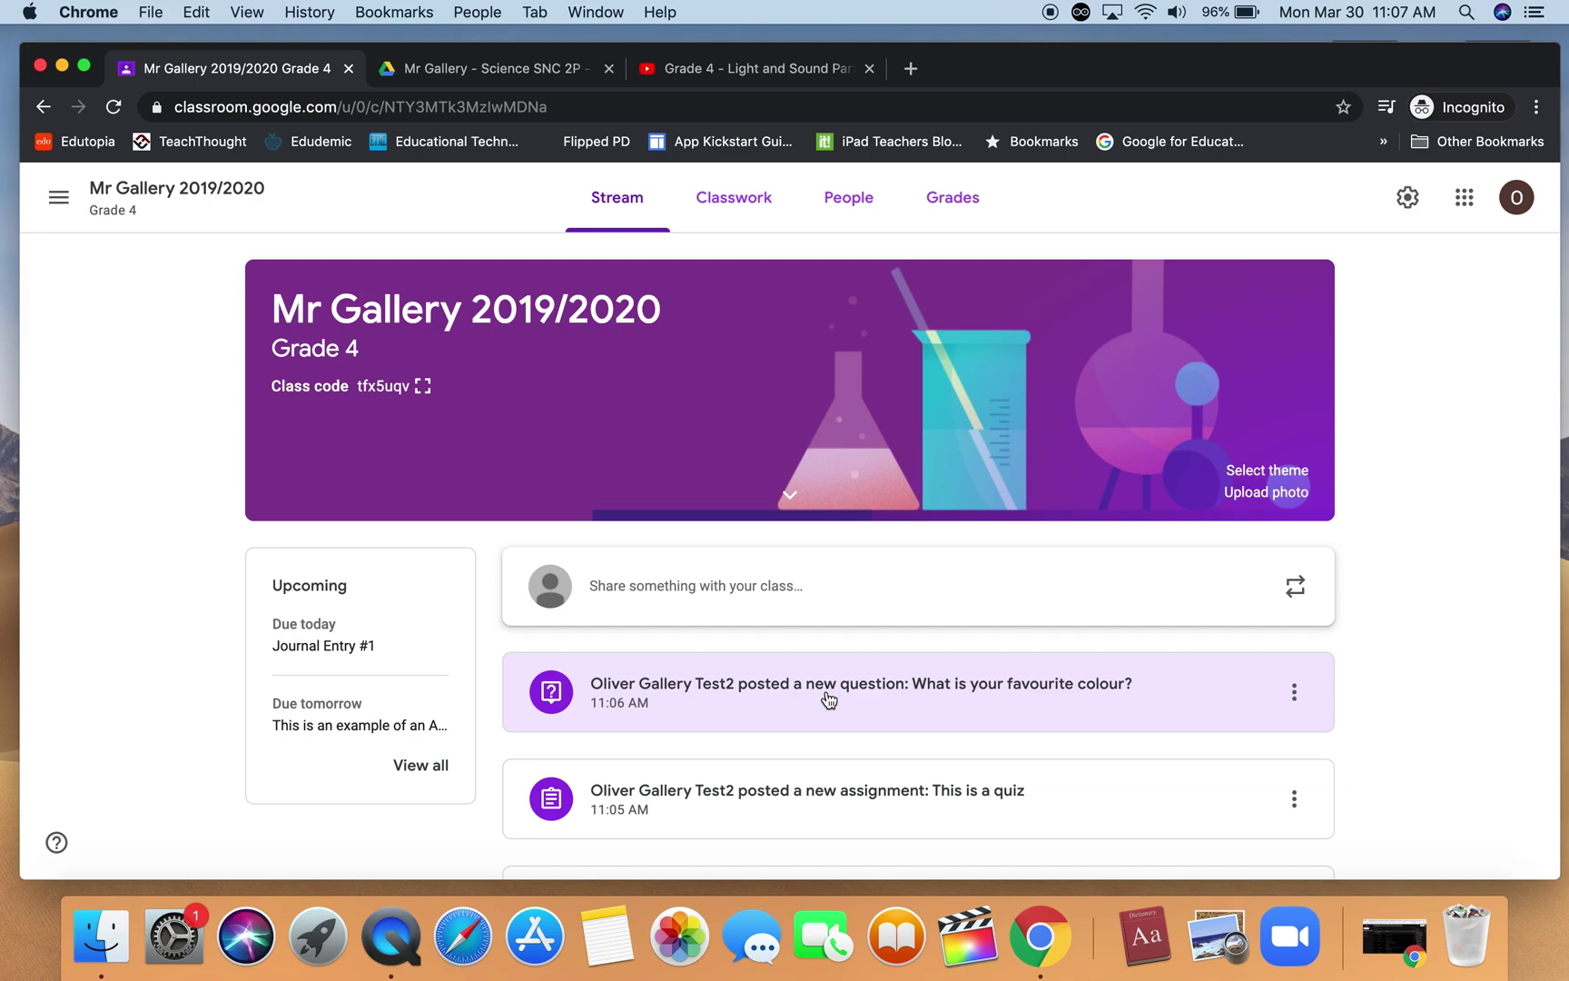
Switch to the student account and open the Grade 4 class.
{"action": "left_click", "coordinate": [1517, 197]}
{"action": "left_click", "coordinate": [1337, 640]}
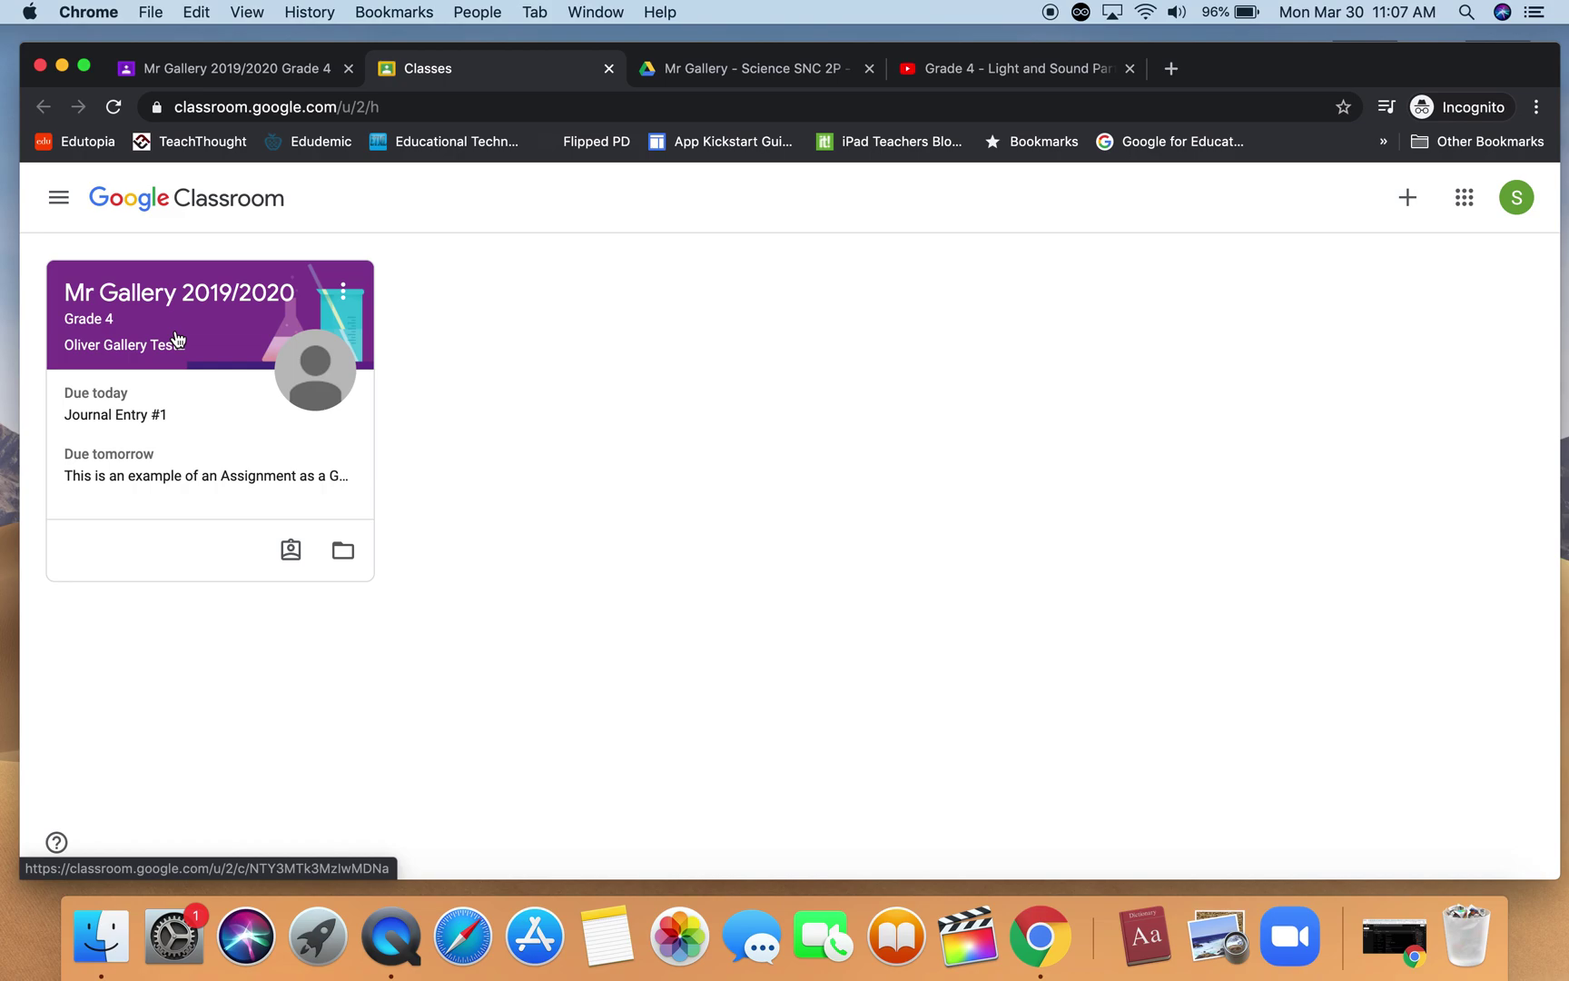
{"action": "left_click", "coordinate": [184, 299]}
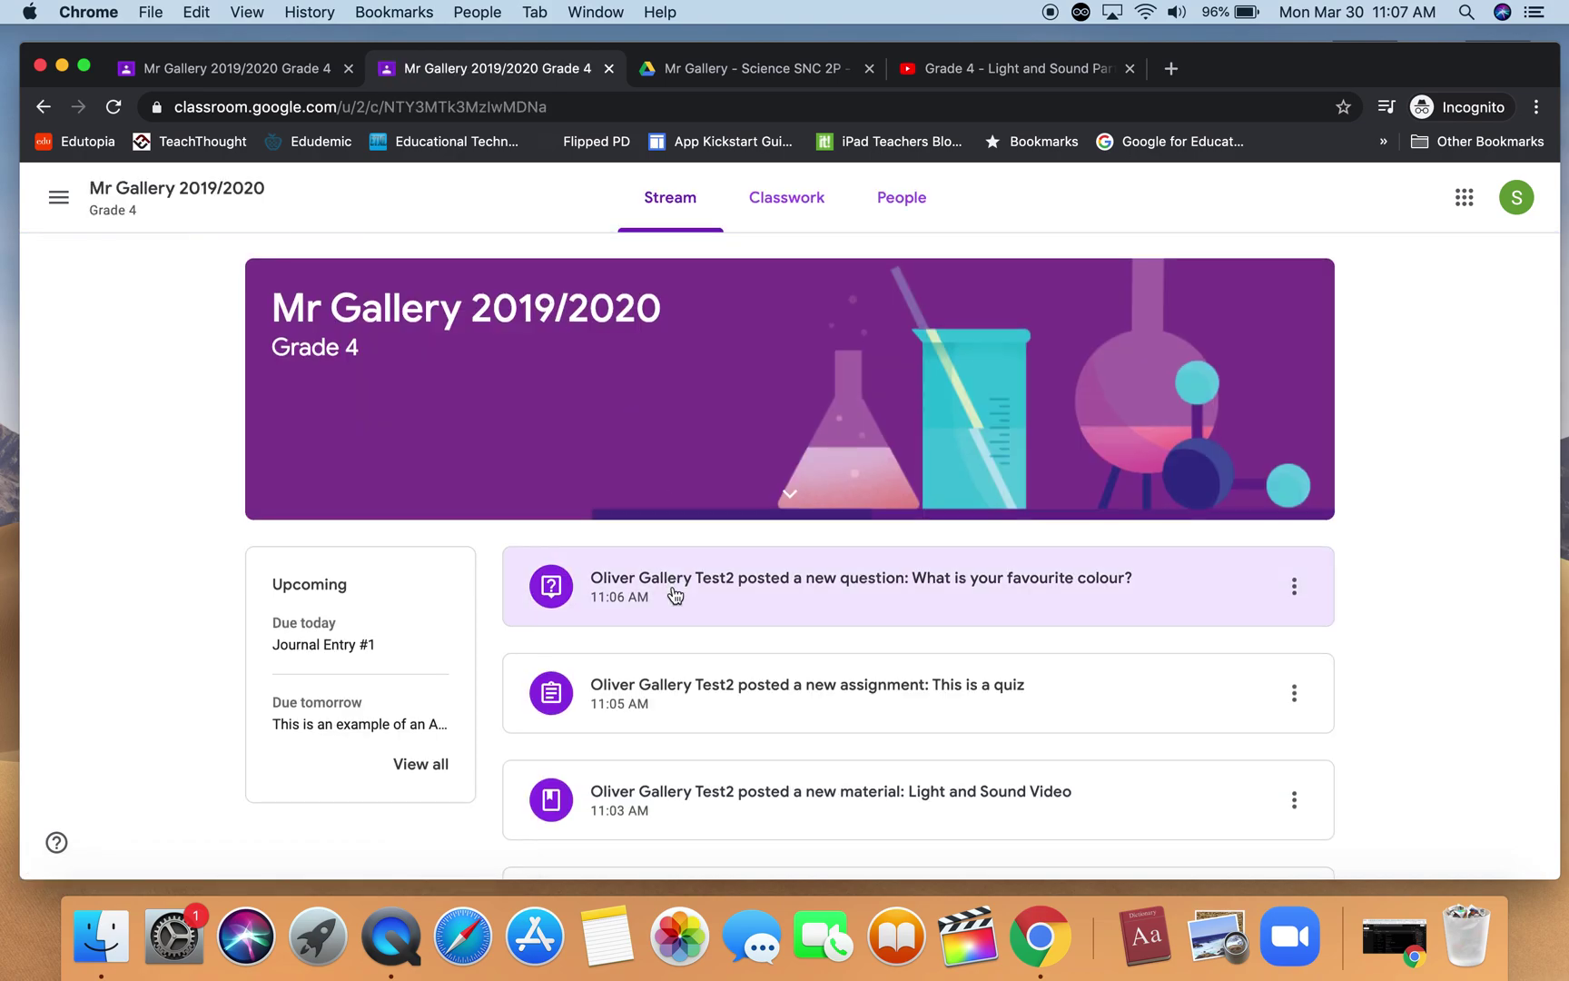
{"action": "scroll", "coordinate": [672, 595], "scroll_direction": "down", "scroll_amount": 5}
{"action": "scroll", "coordinate": [674, 595], "scroll_direction": "up", "scroll_amount": 5}
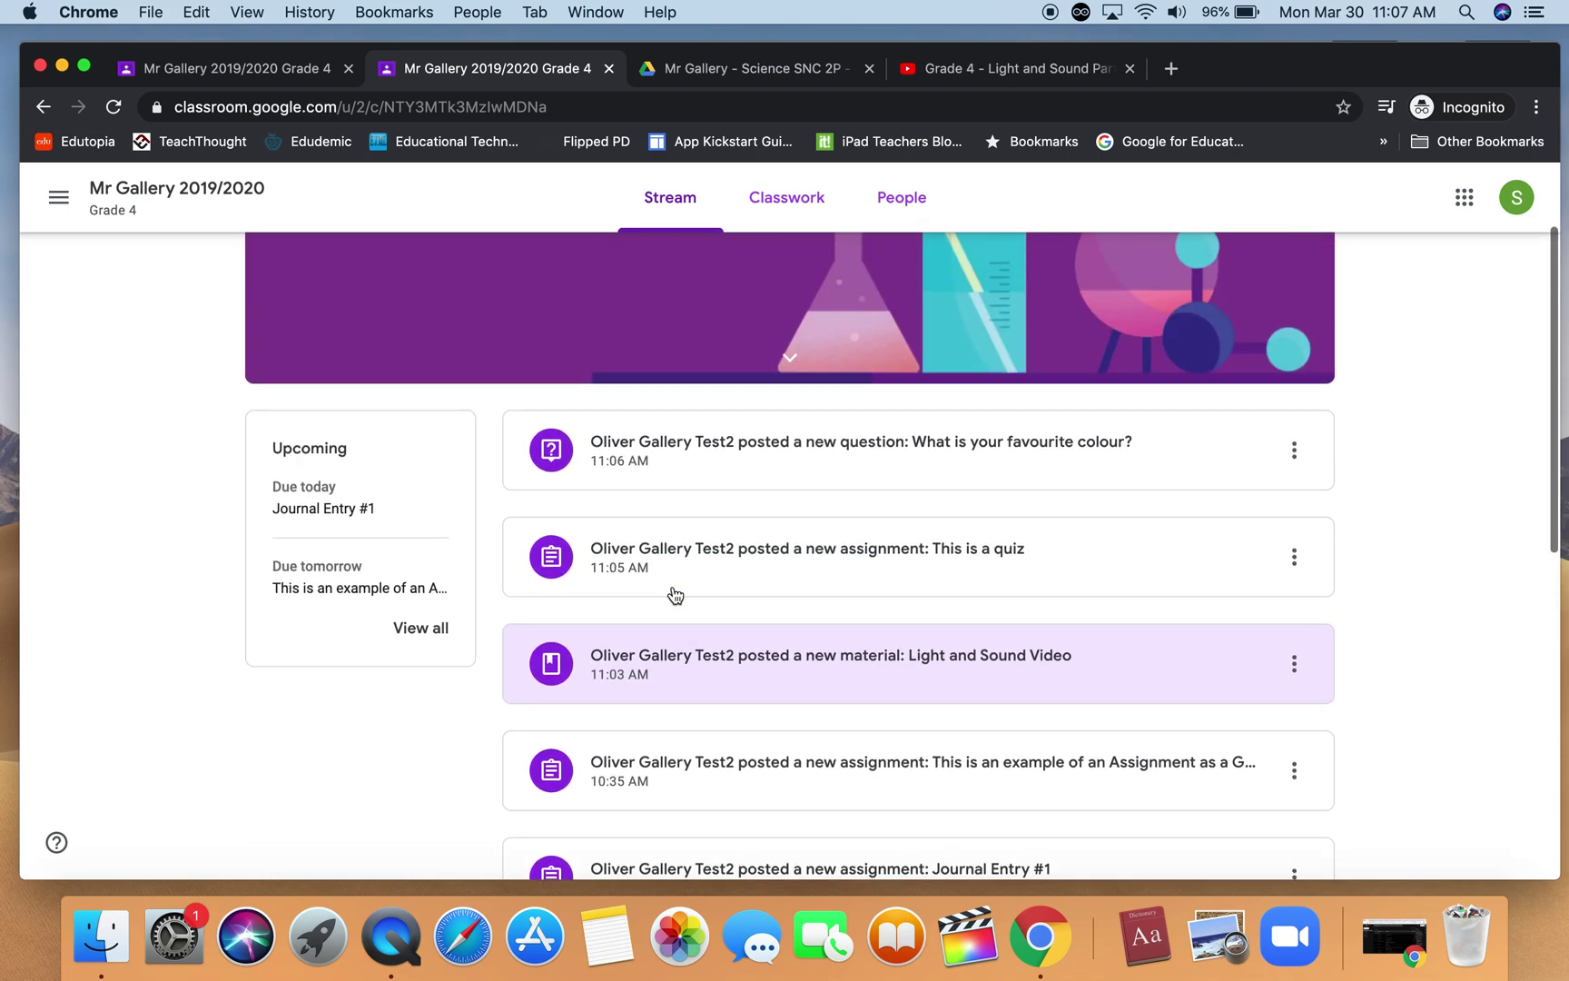
View the class's Classwork page, browsing the Science, Language and Math topics.
{"action": "left_click", "coordinate": [795, 216]}
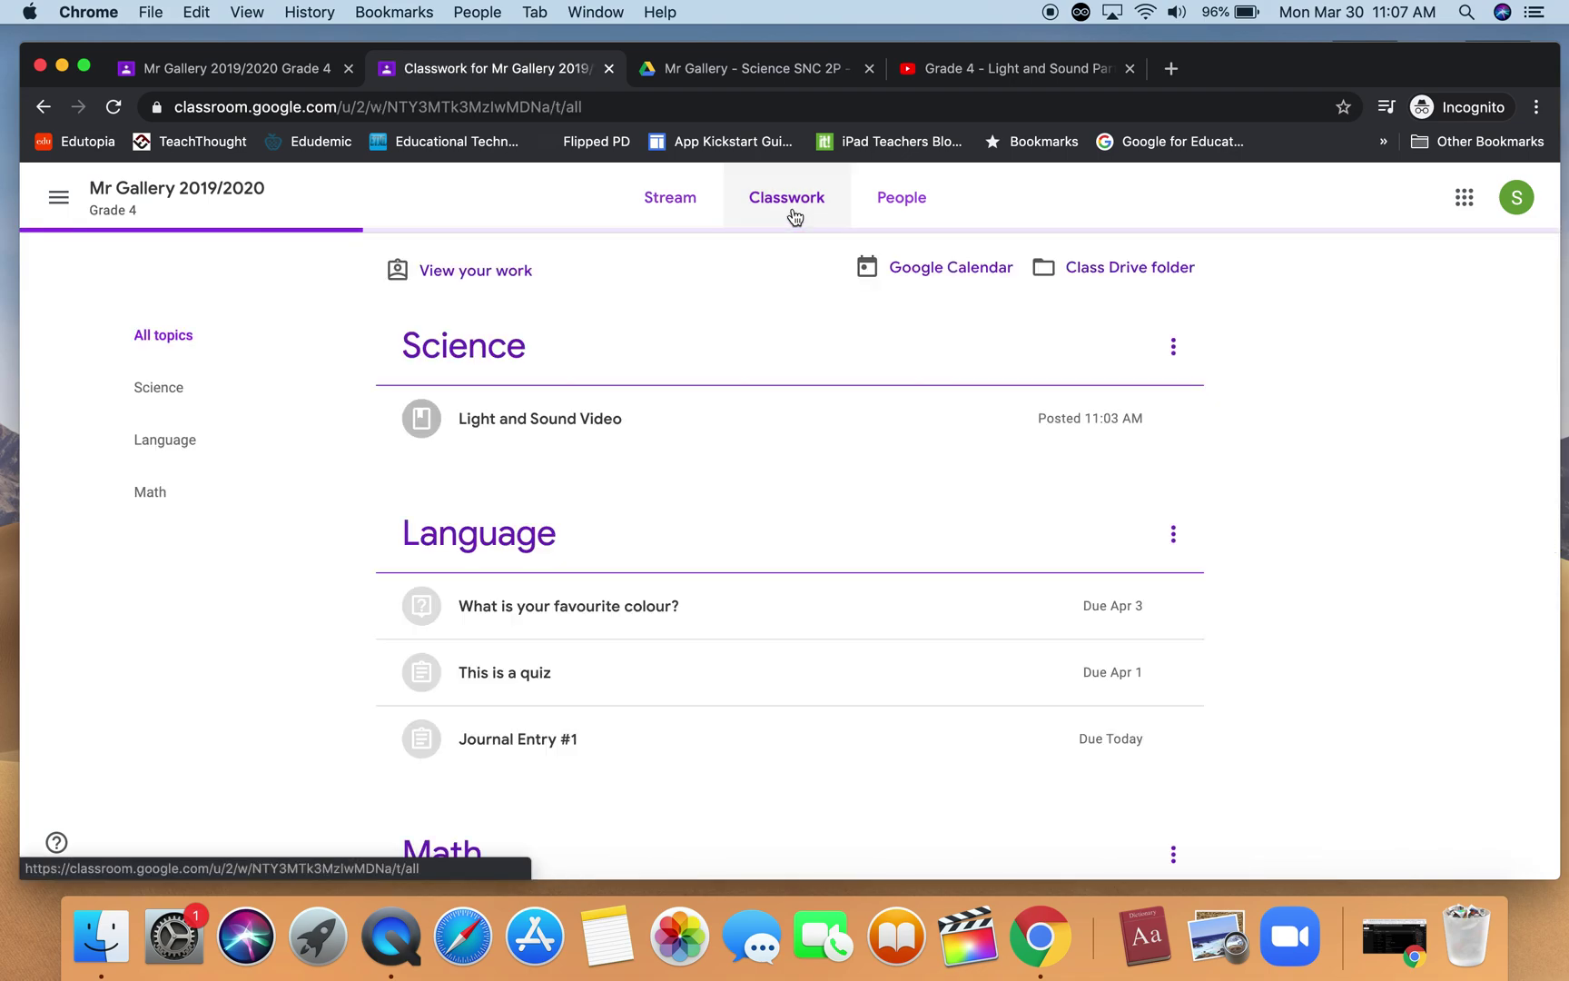
{"action": "scroll", "coordinate": [683, 491], "scroll_direction": "down", "scroll_amount": 2}
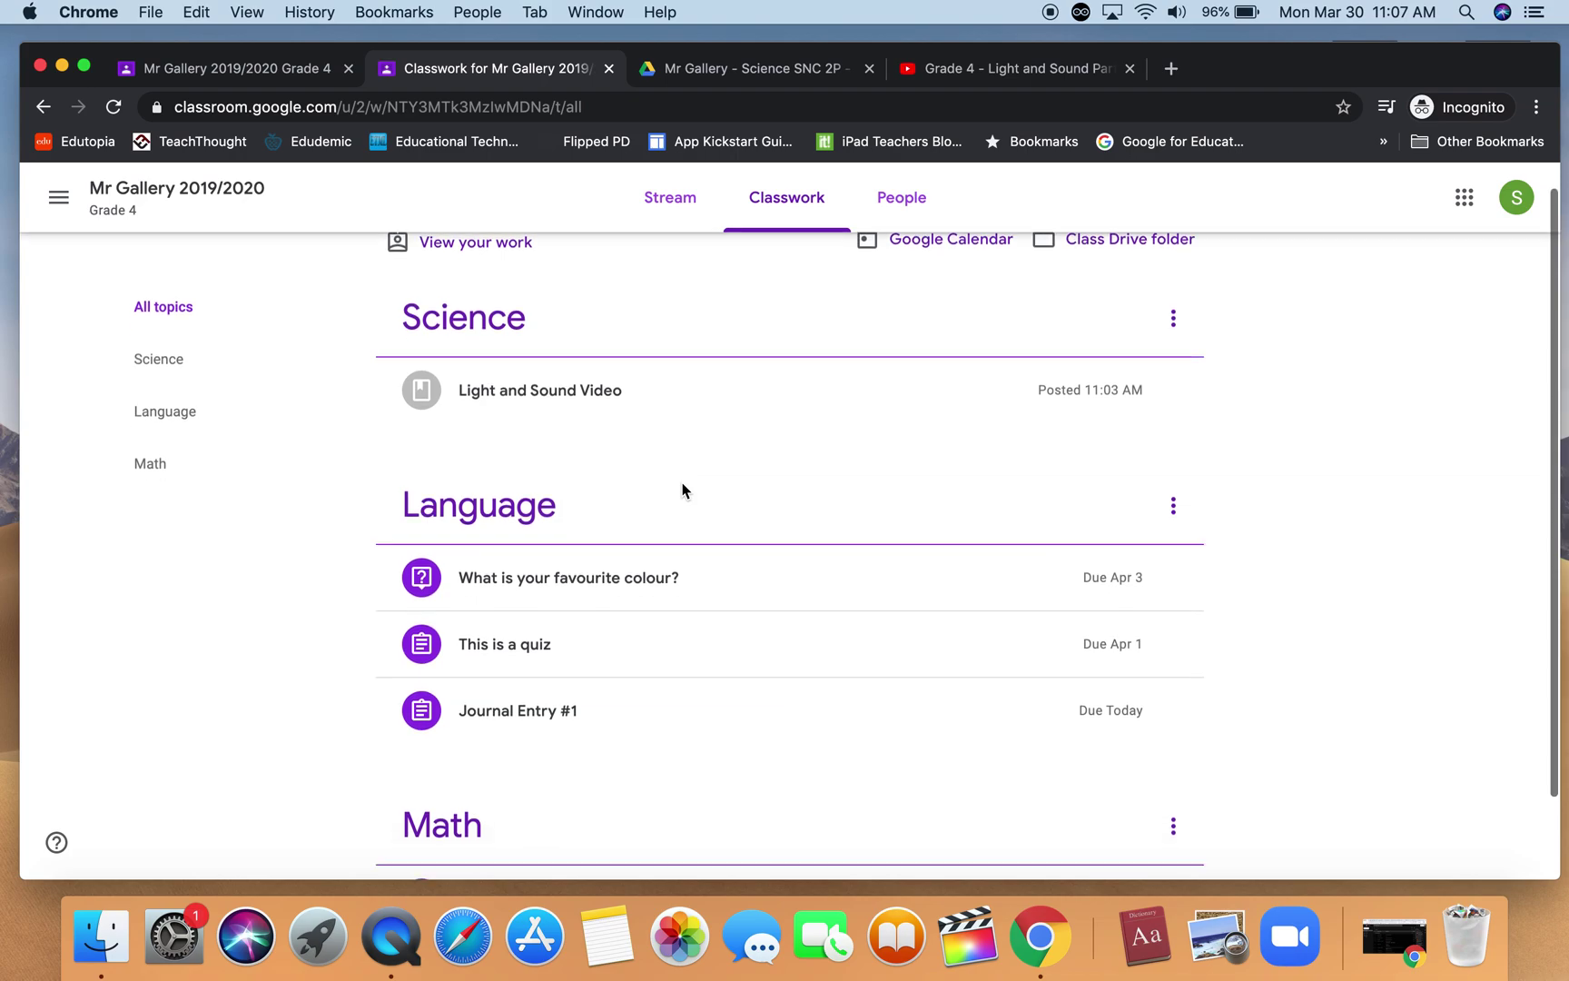
{"action": "scroll", "coordinate": [684, 491], "scroll_direction": "up", "scroll_amount": 2}
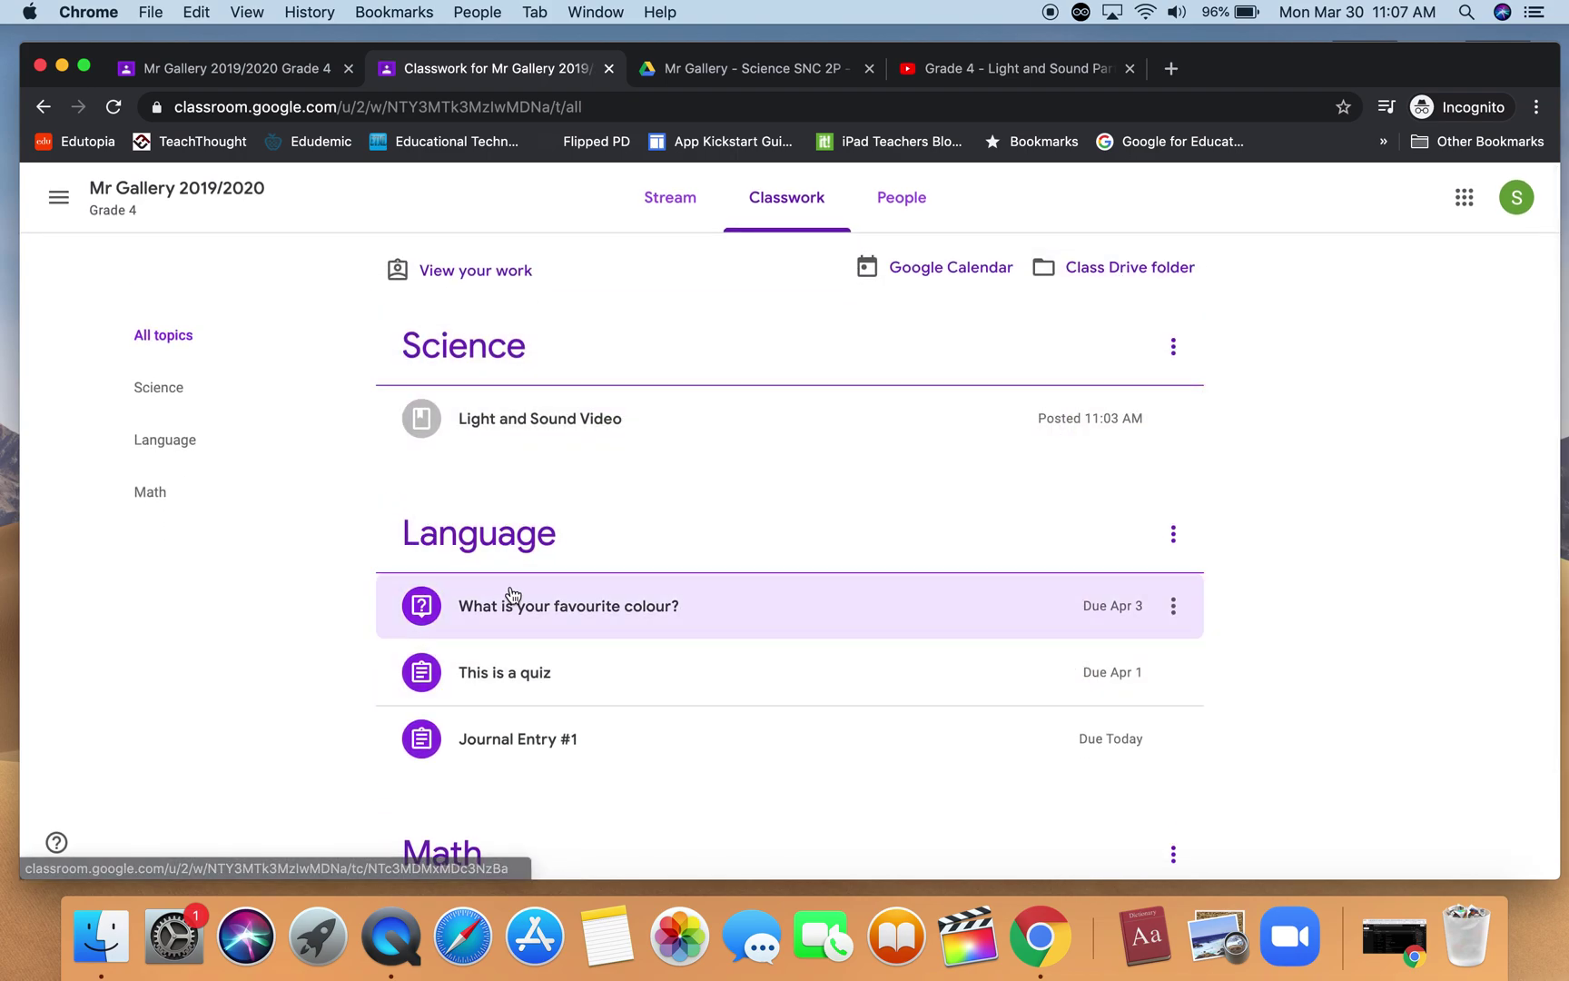
{"action": "scroll", "coordinate": [515, 725], "scroll_direction": "down", "scroll_amount": 3}
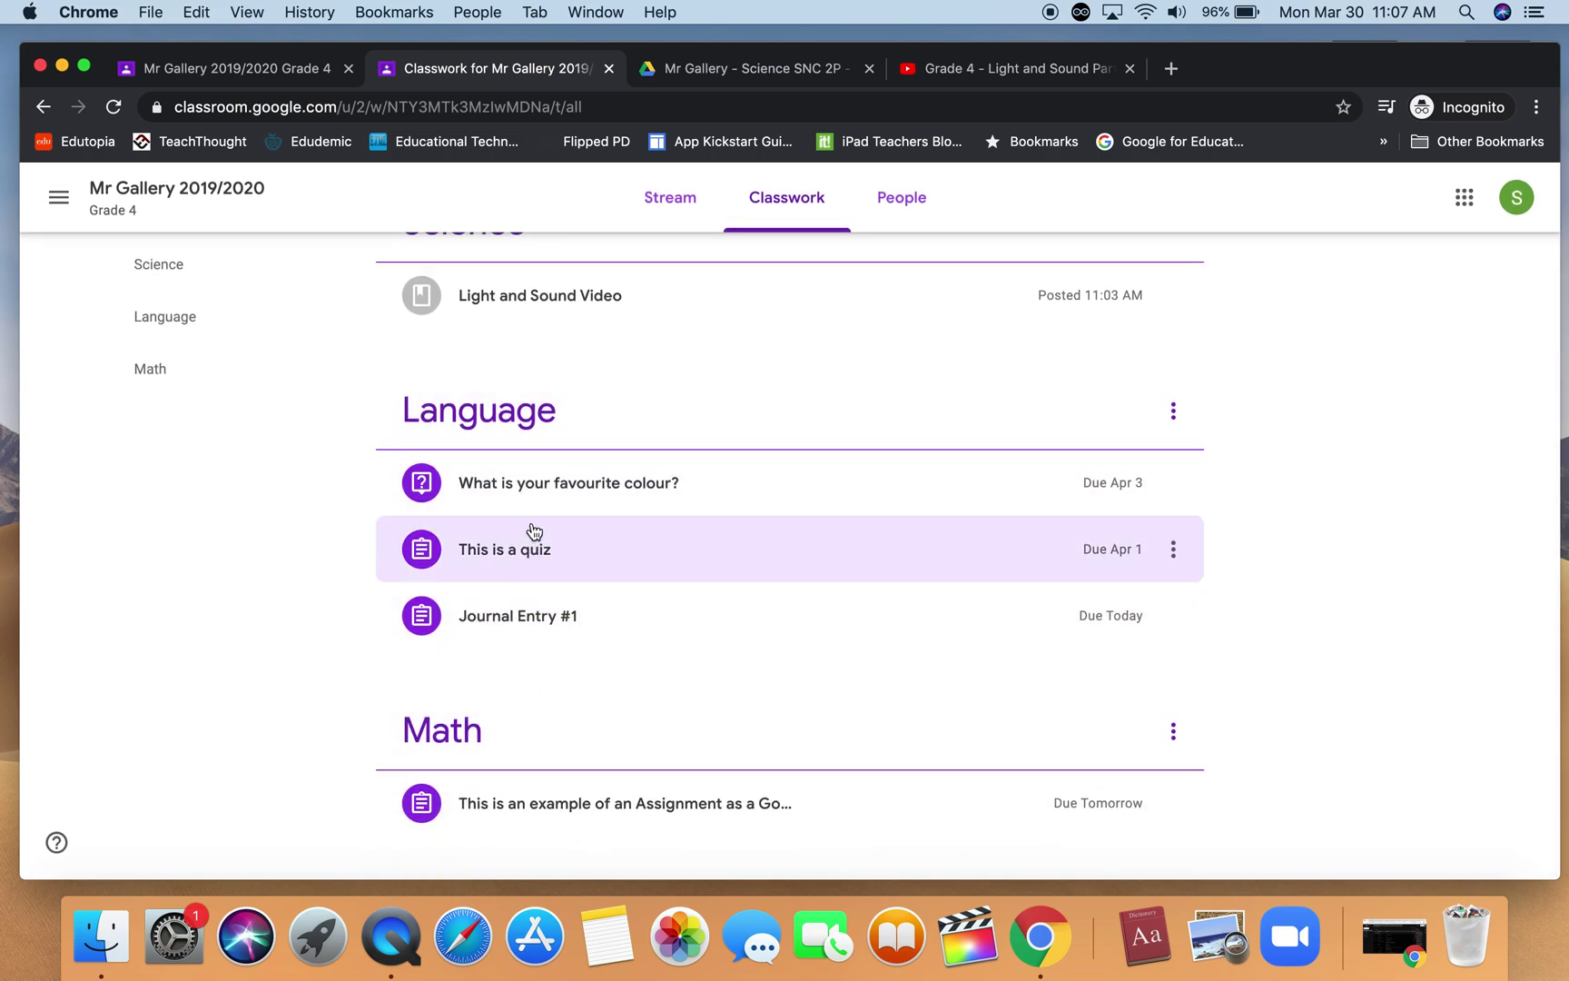
{"action": "scroll", "coordinate": [534, 531], "scroll_direction": "up", "scroll_amount": 3}
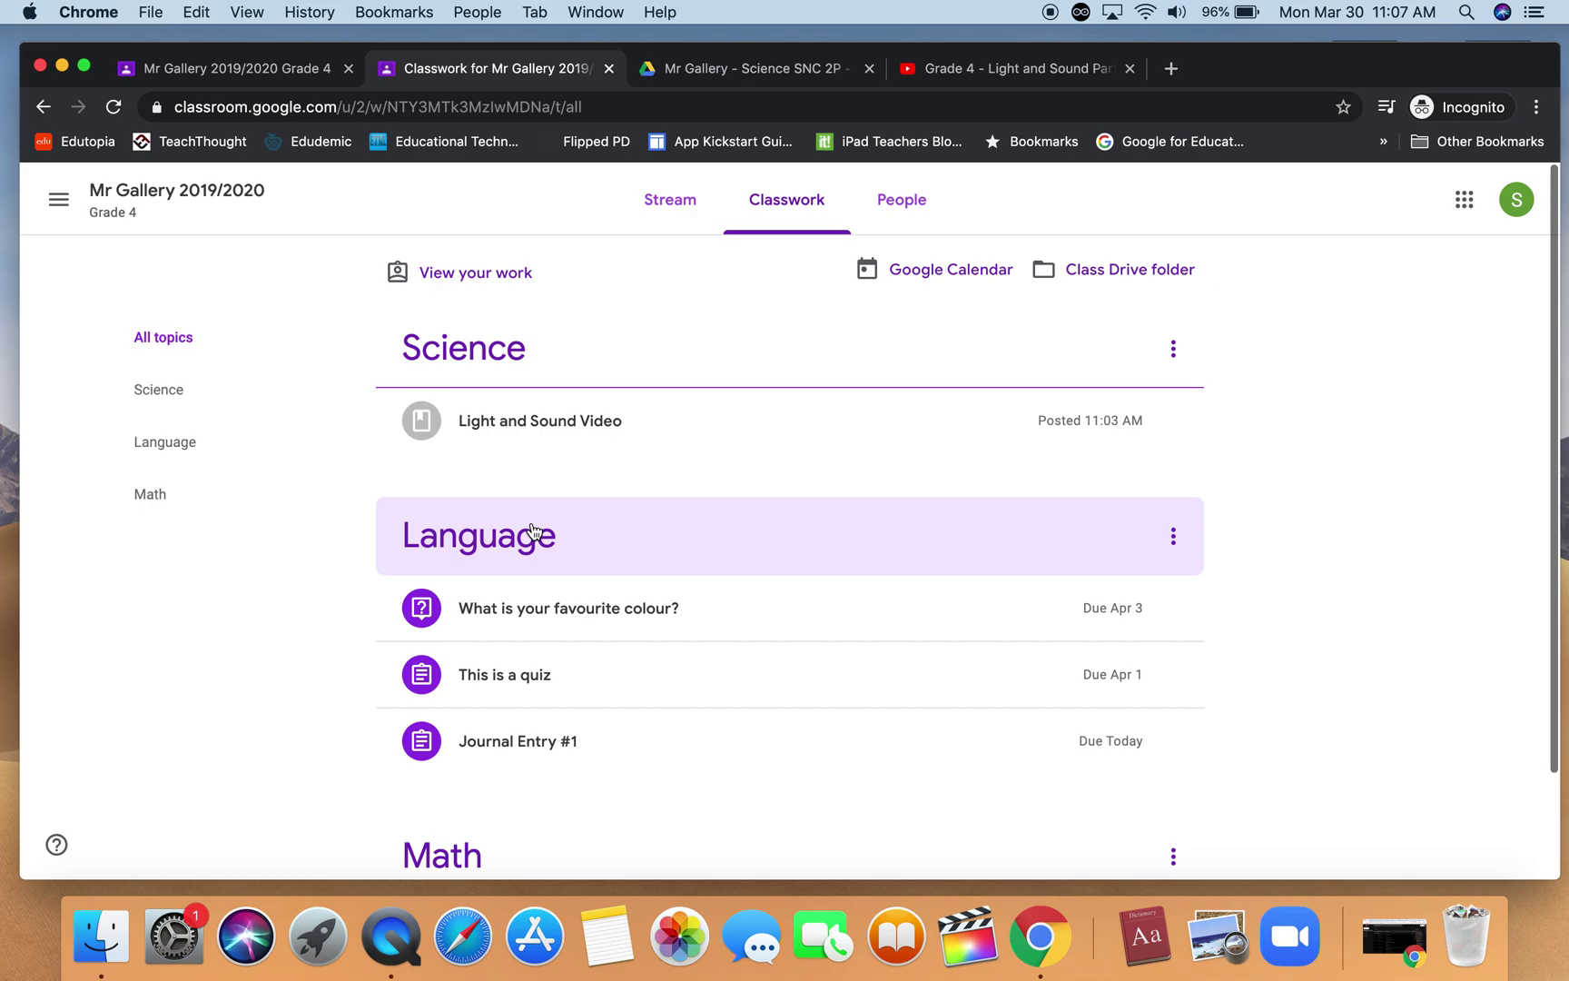
Filter to the Language topic and review the colour question's Blue, Red, Yellow and Other choices.
{"action": "left_click", "coordinate": [169, 457]}
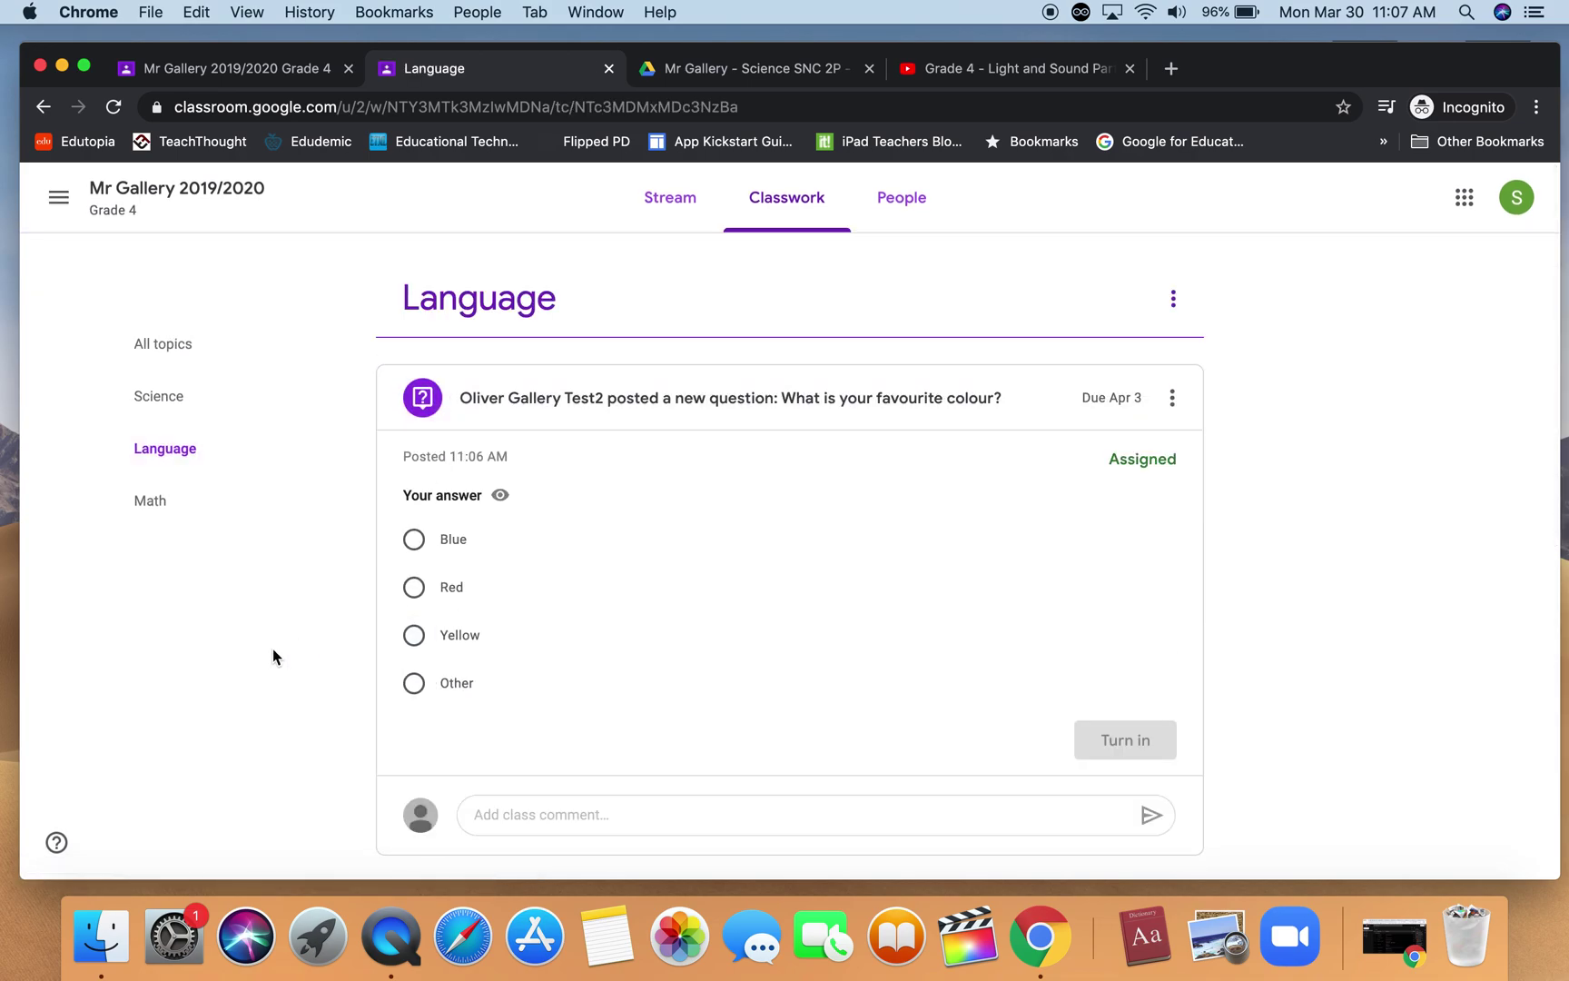
{"action": "scroll", "coordinate": [272, 648], "scroll_direction": "down", "scroll_amount": 2}
{"action": "scroll", "coordinate": [636, 440], "scroll_direction": "up", "scroll_amount": 1}
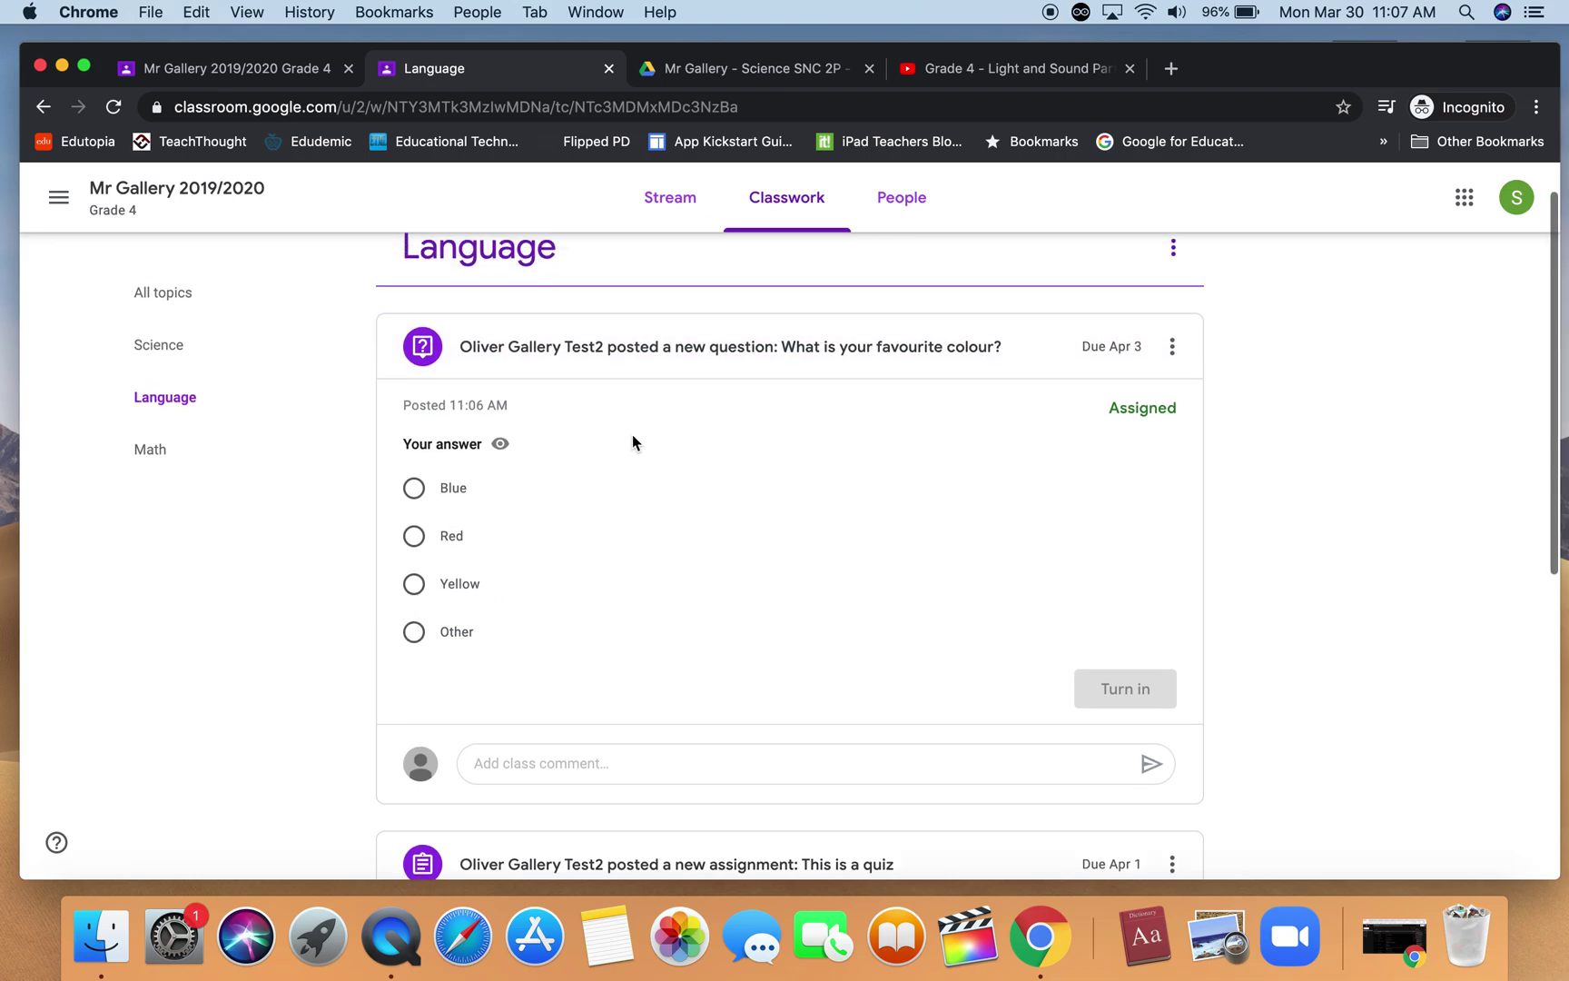
{"action": "scroll", "coordinate": [588, 449], "scroll_direction": "down", "scroll_amount": 5}
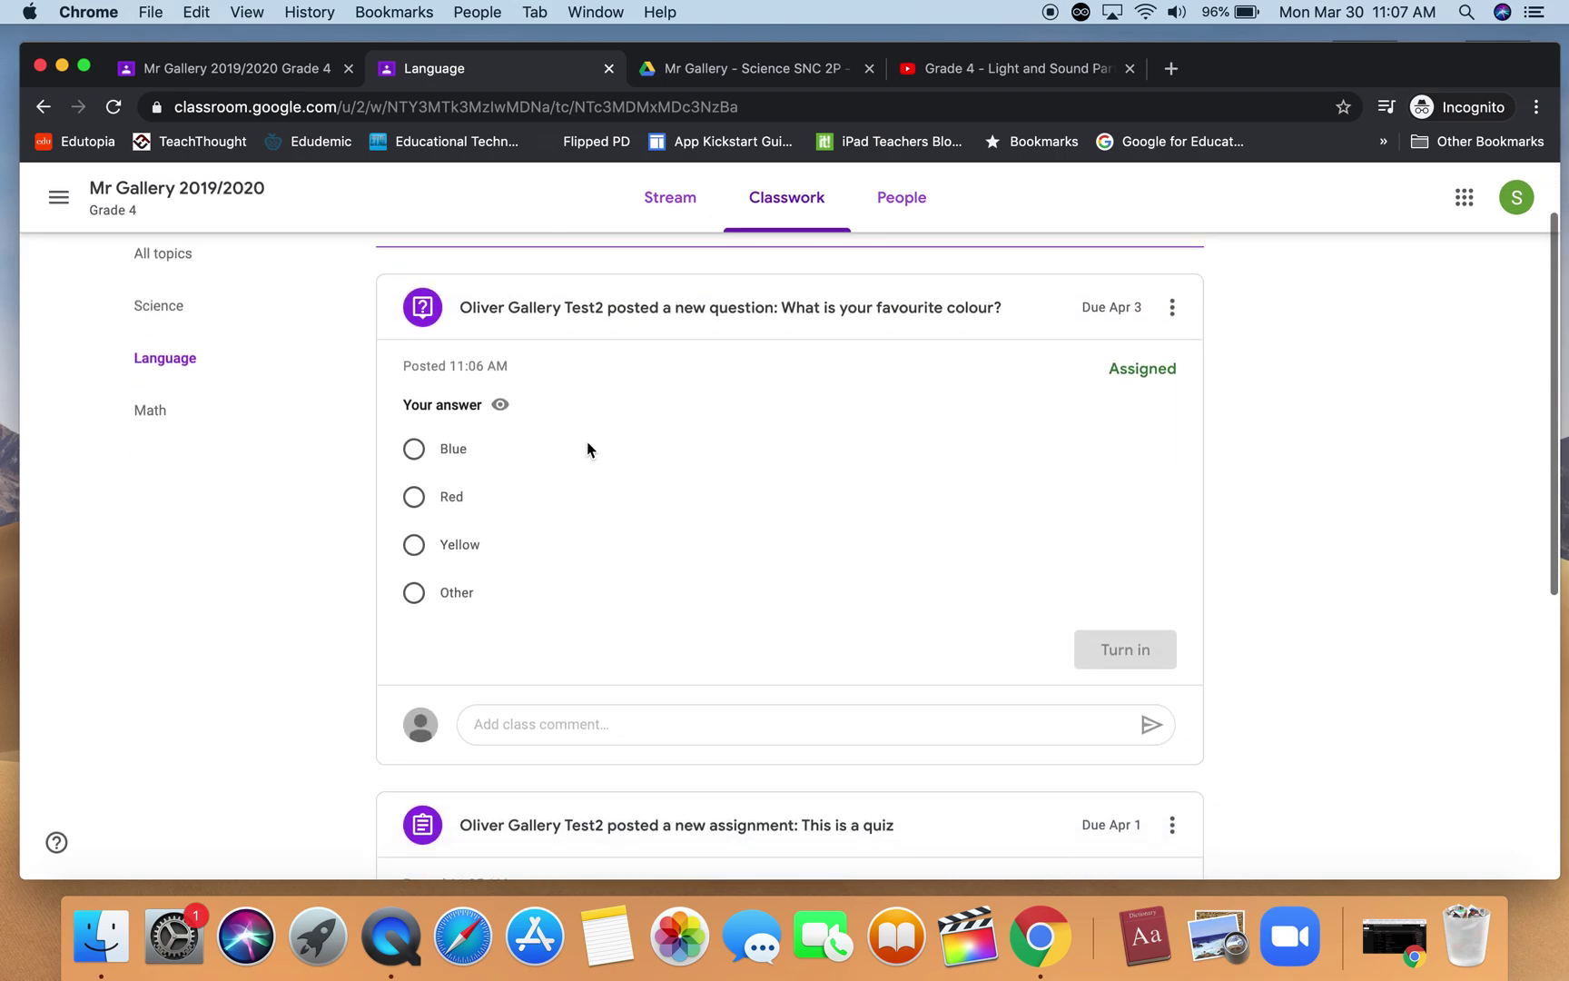
{"action": "scroll", "coordinate": [592, 611], "scroll_direction": "up", "scroll_amount": 6}
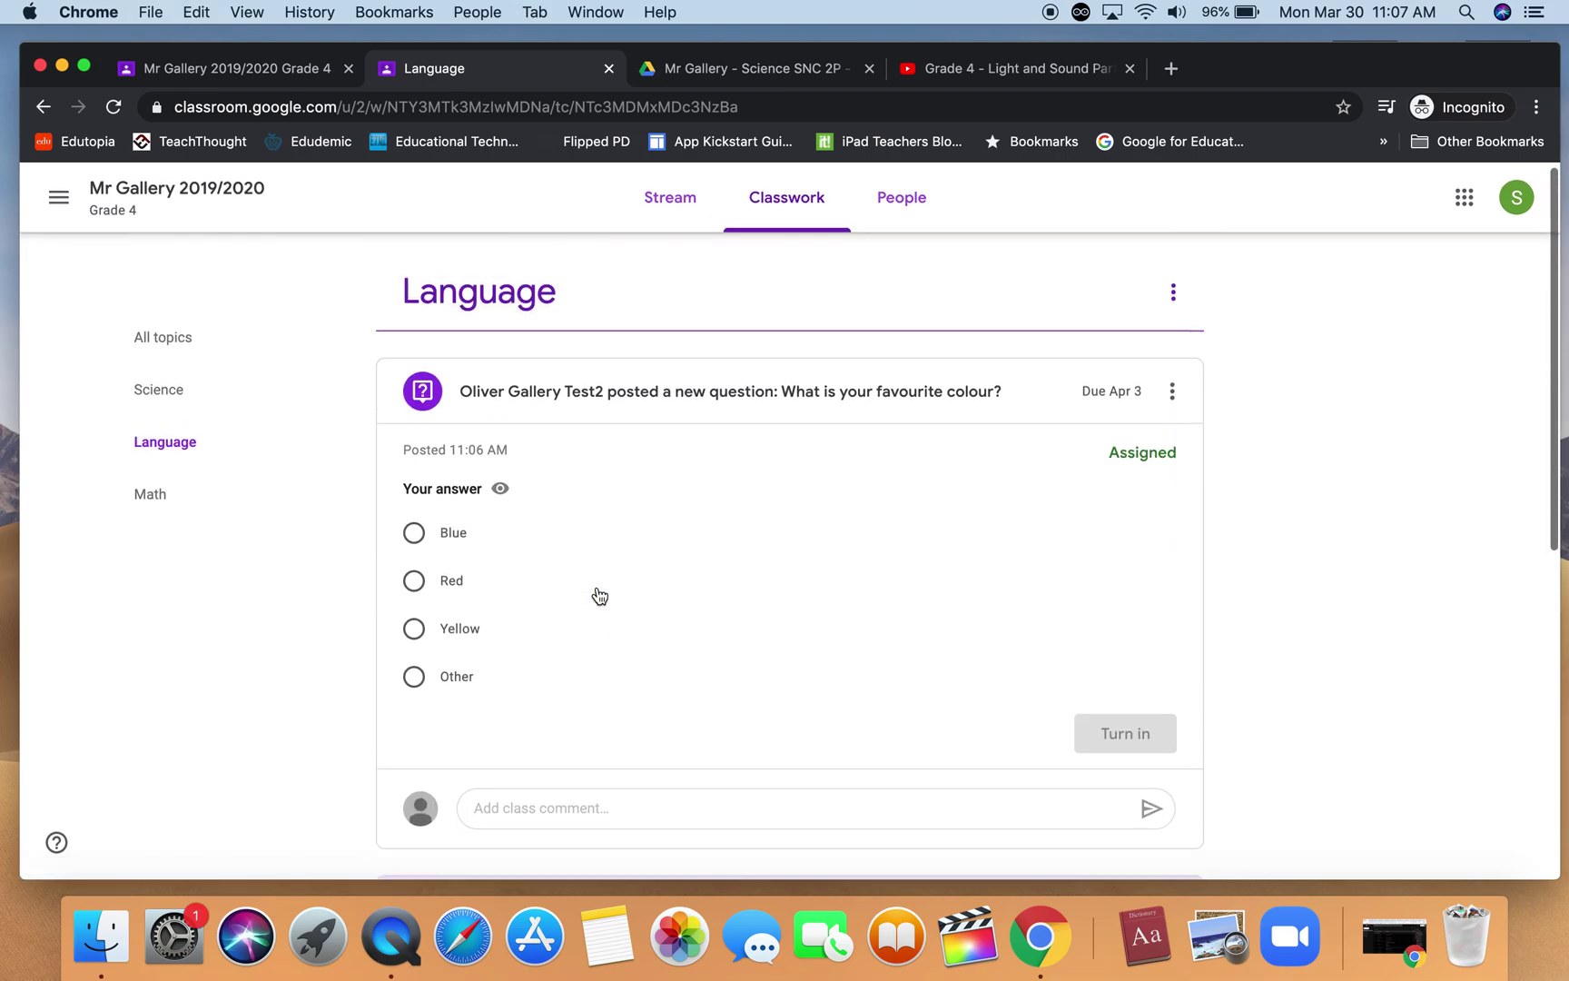
Show all topics again and scroll down to the Math assignment due tomorrow.
{"action": "left_click", "coordinate": [165, 352]}
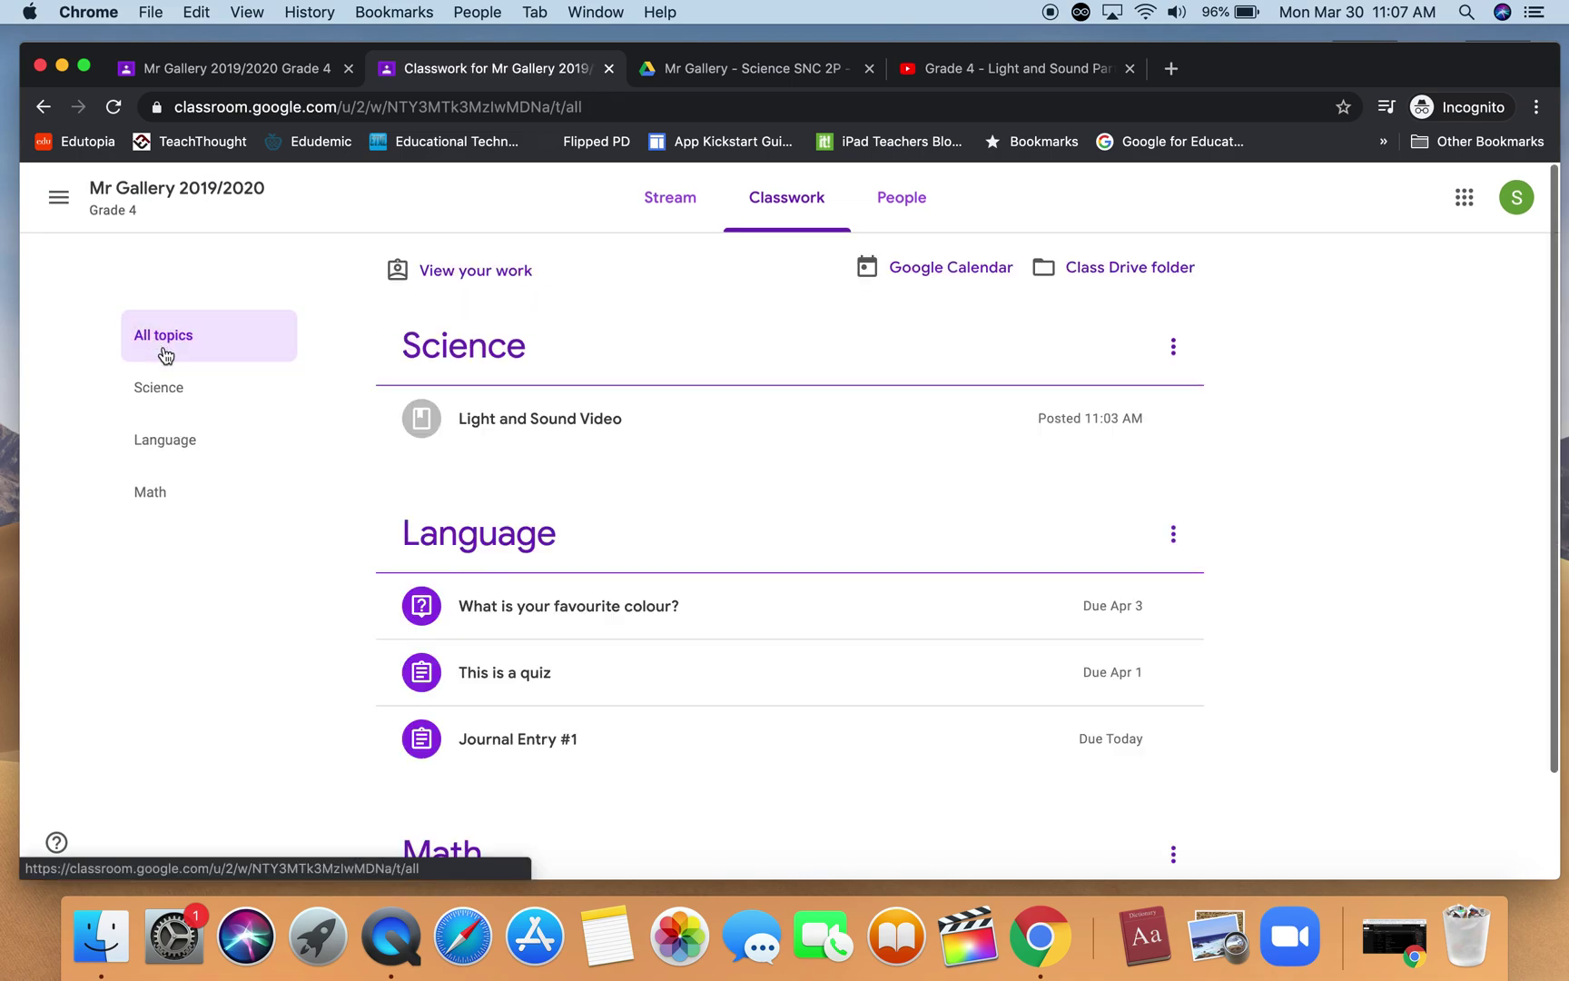
{"action": "scroll", "coordinate": [590, 423], "scroll_direction": "down", "scroll_amount": 3}
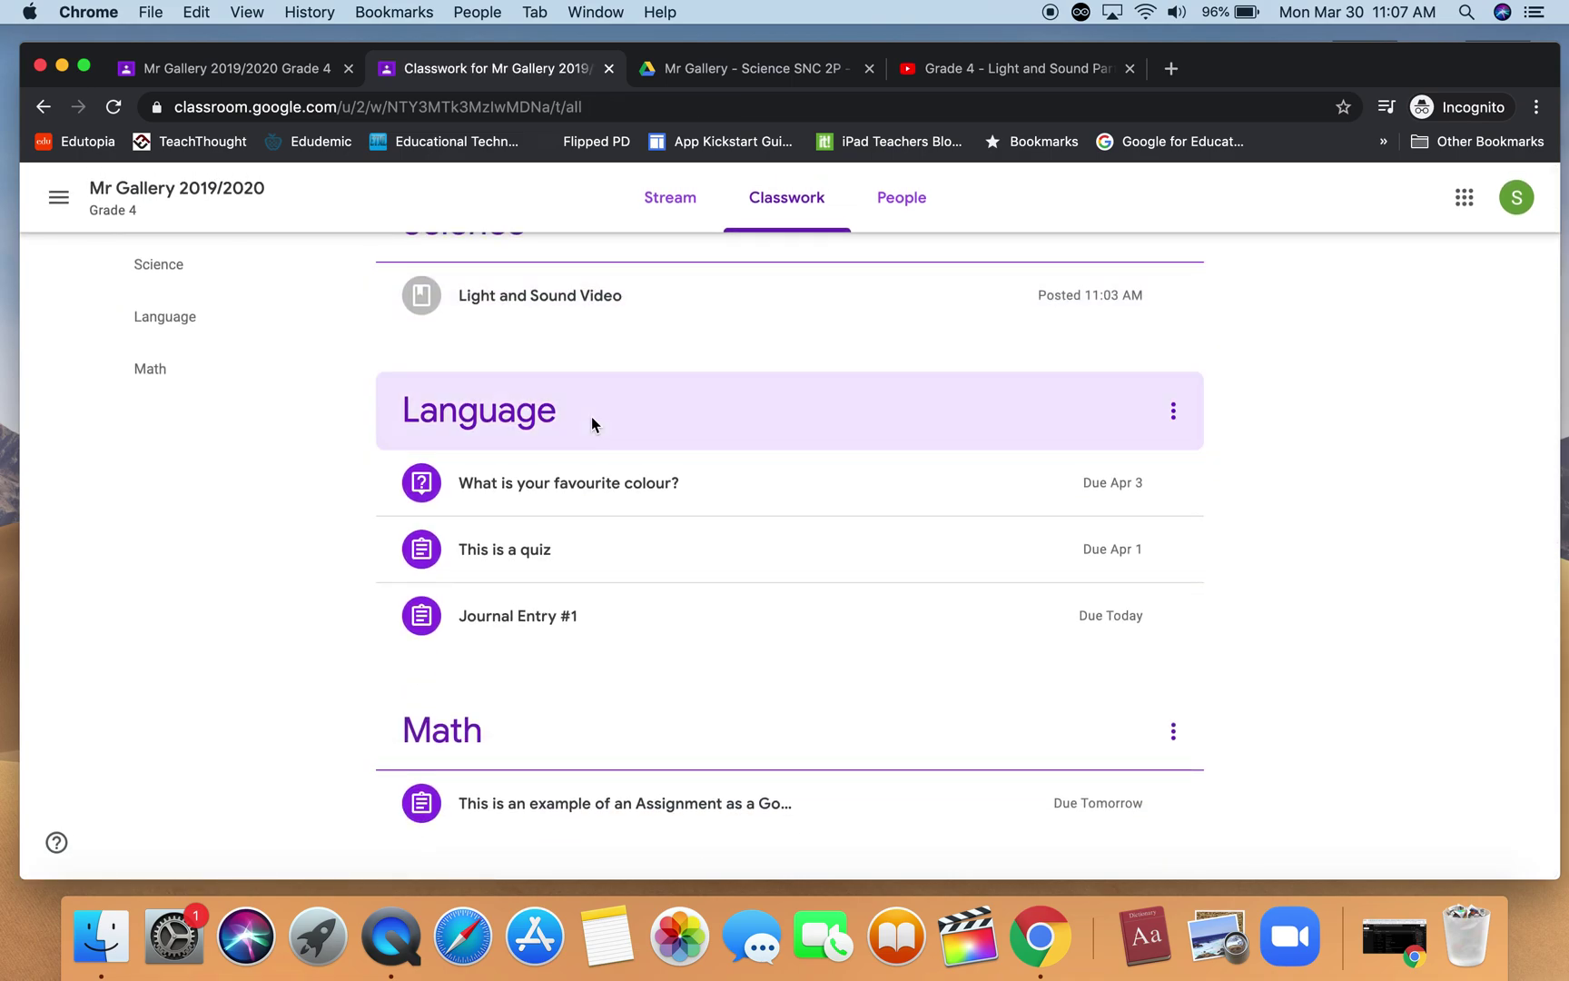